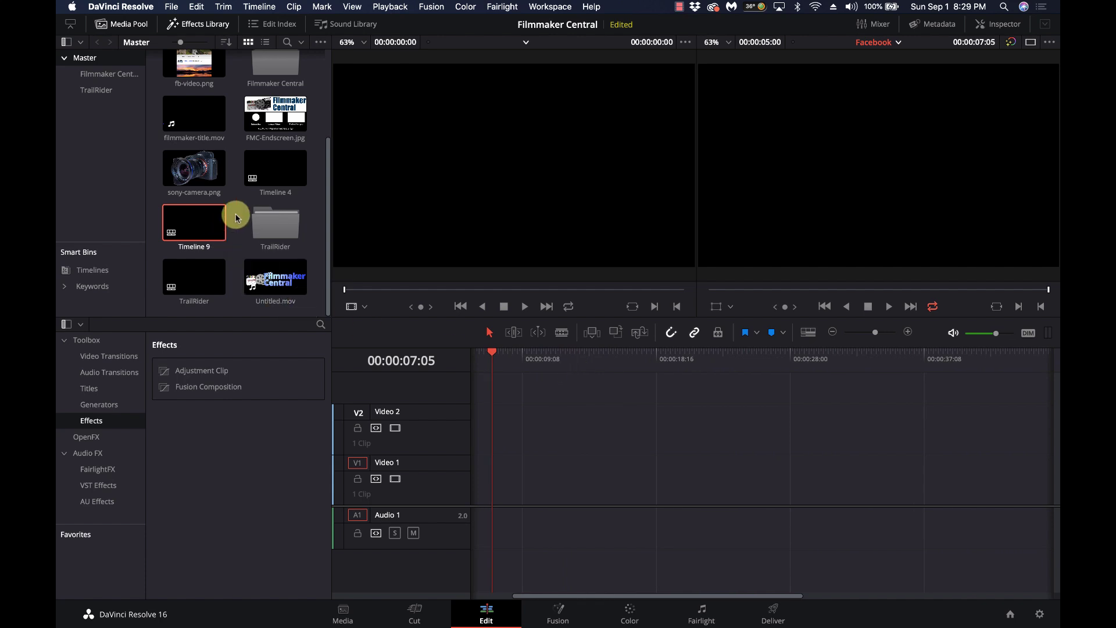
# - Load fb-video.png into the source viewer, zoom it in and out, and go to the Media page
pyautogui.doubleClick(195, 64)
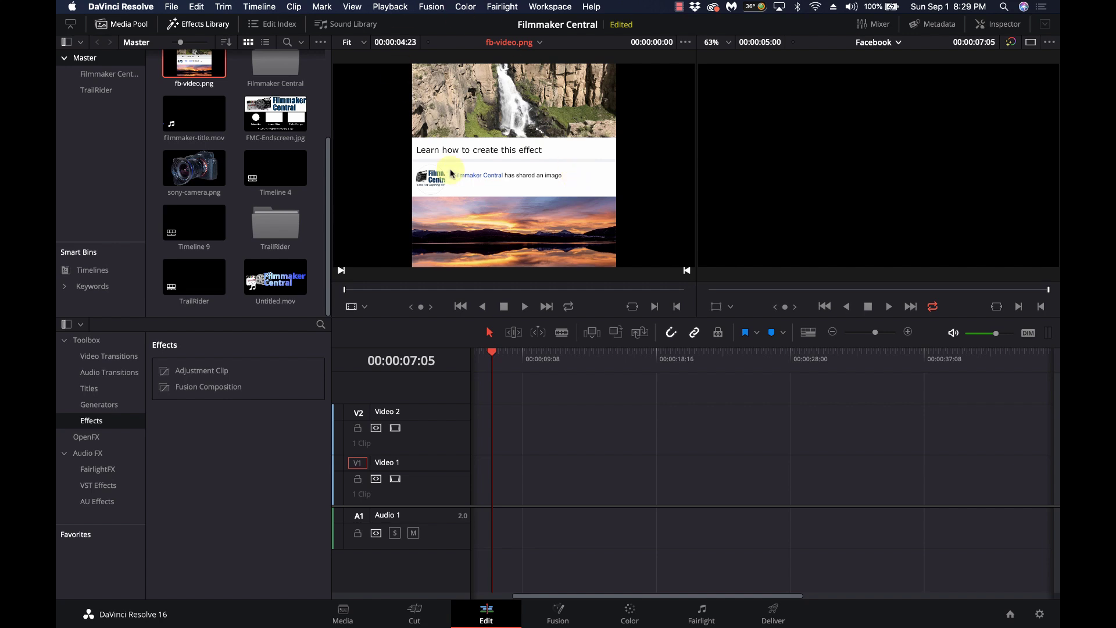
pyautogui.scroll(2, 451, 173)
pyautogui.scroll(-2, 450, 173)
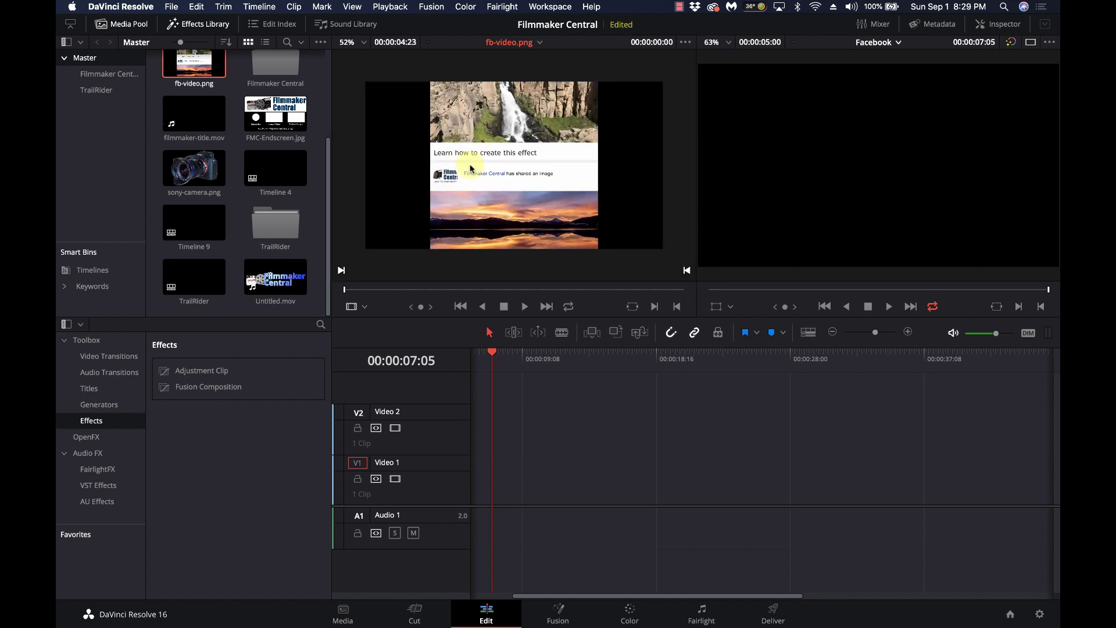
pyautogui.click(352, 618)
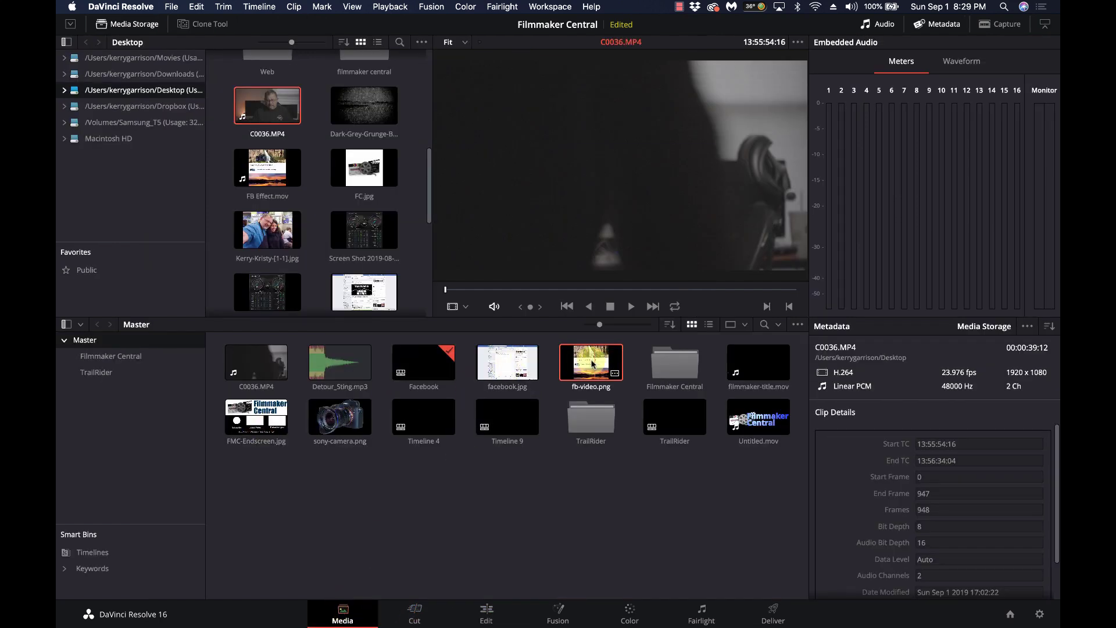
# - Preview fb-video.png full screen to confirm 1000 x 1000, then load sony-camera.png on the Edit page
pyautogui.click(591, 363)
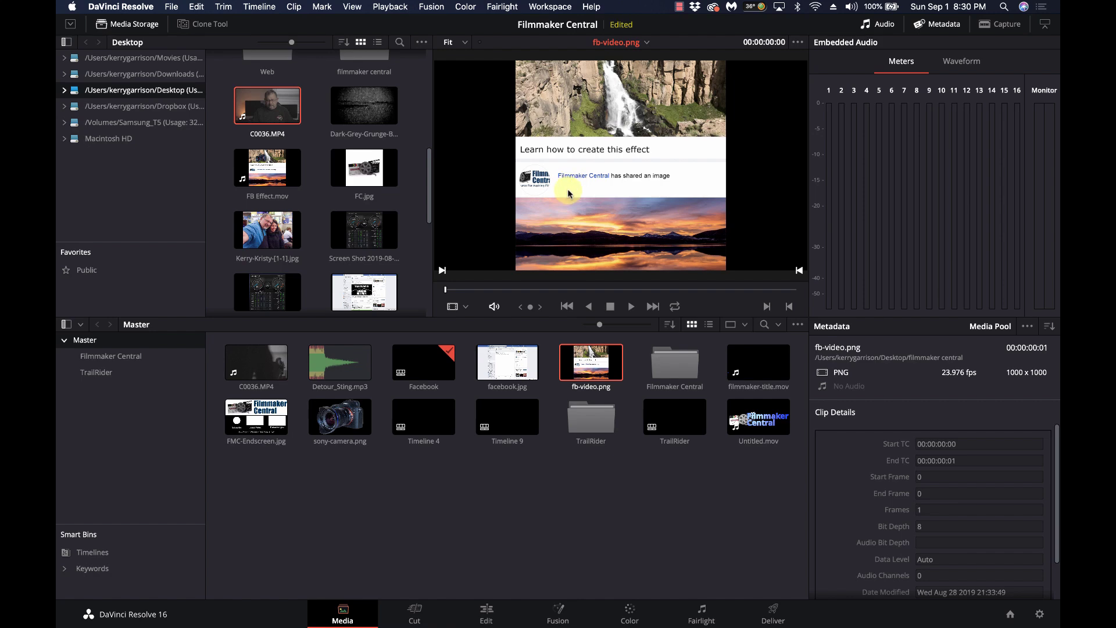
pyautogui.press('super+f')
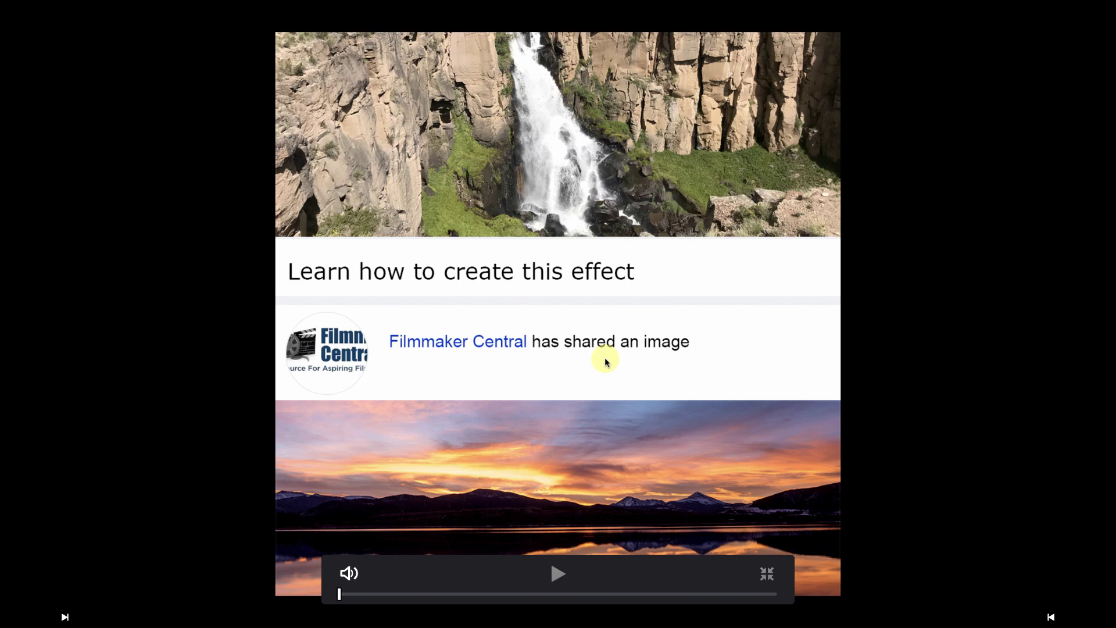
pyautogui.press('Escape')
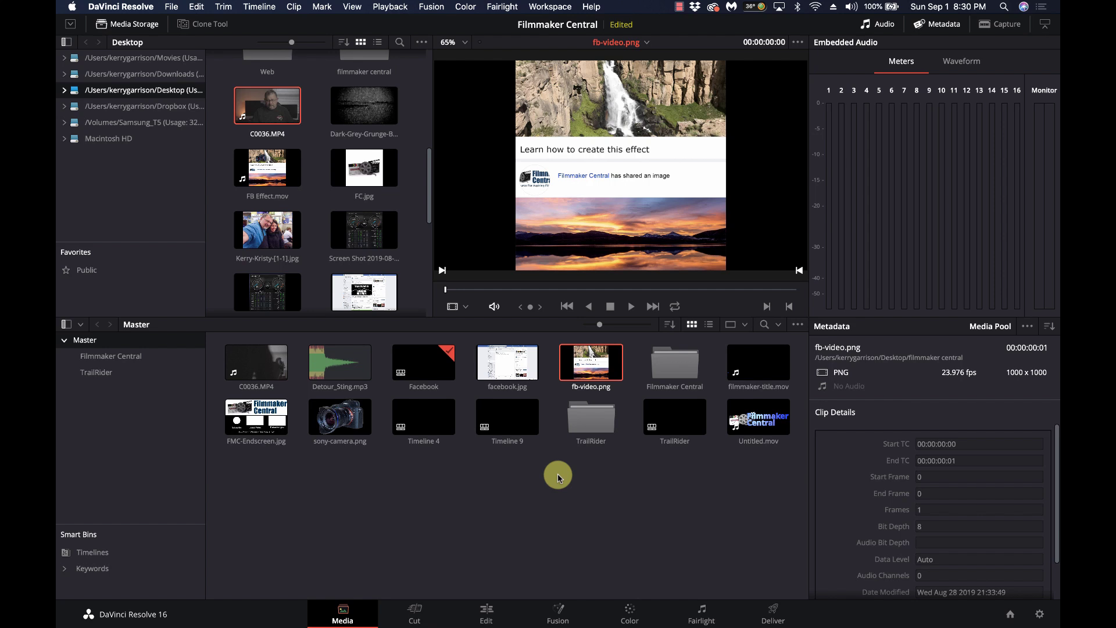
pyautogui.click(340, 417)
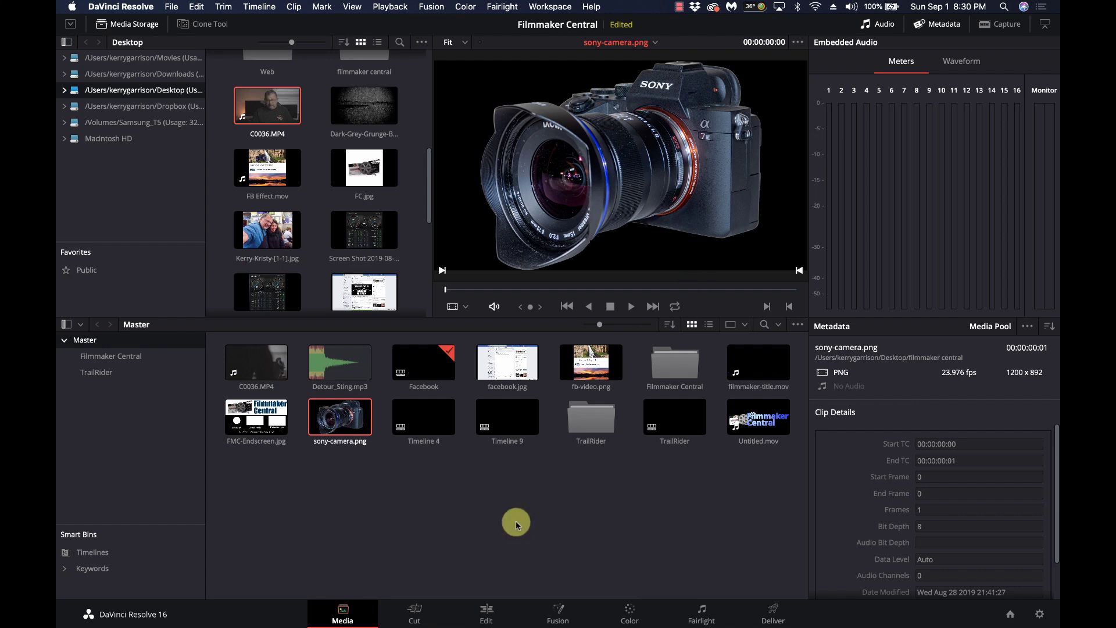
pyautogui.click(484, 617)
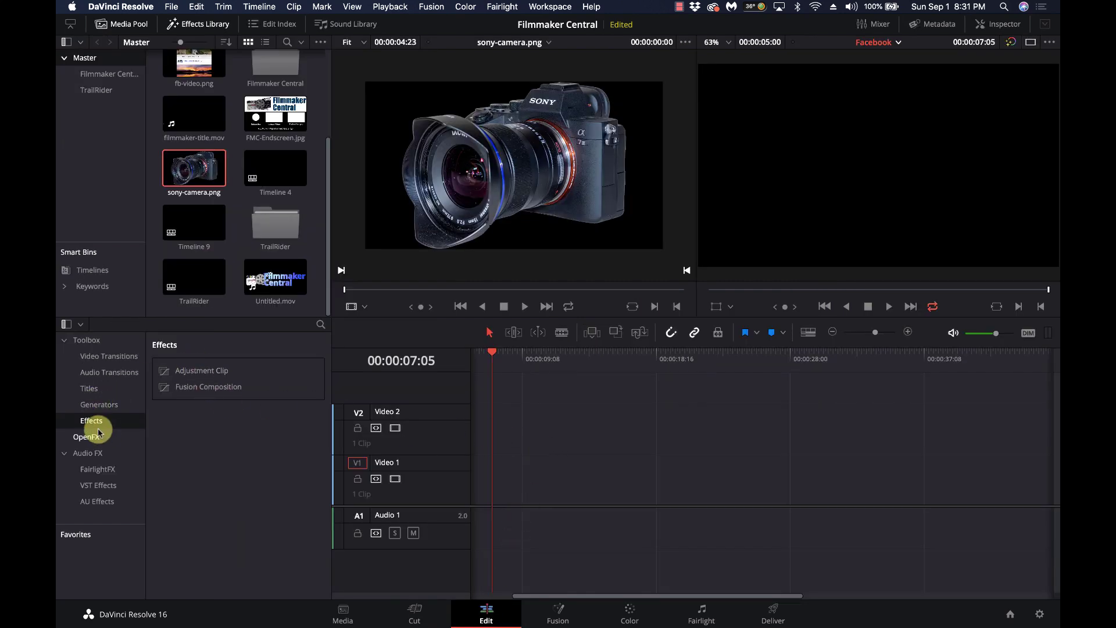
# - Place a Fusion Composition clip at the start of Timeline 9 and scrub through it
pyautogui.click(199, 386)
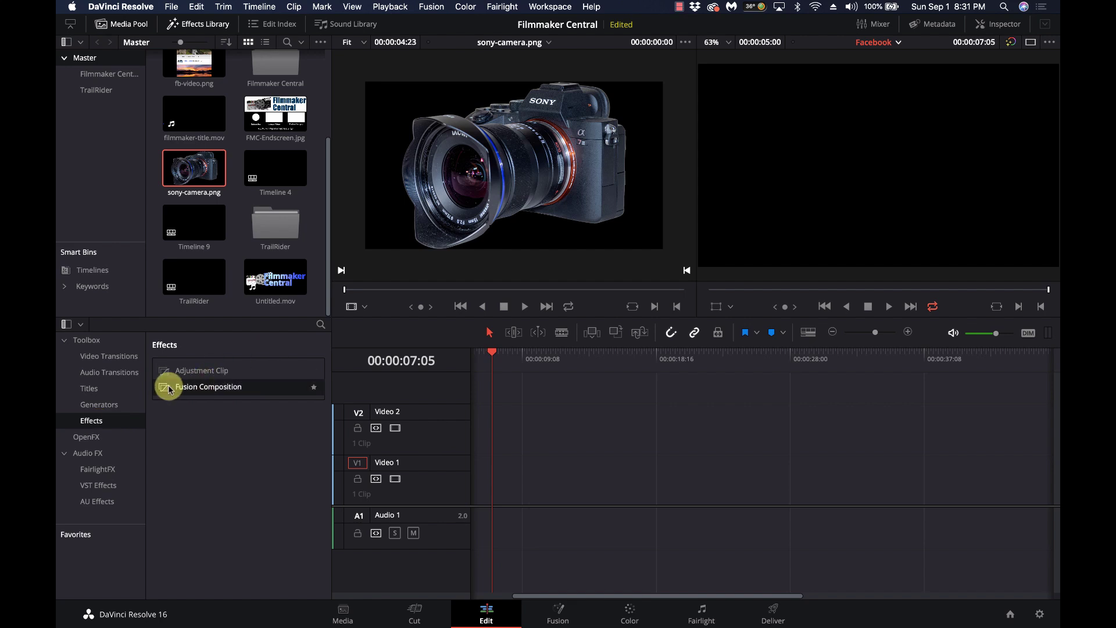
pyautogui.moveTo(170, 381); pyautogui.dragTo(498, 463)
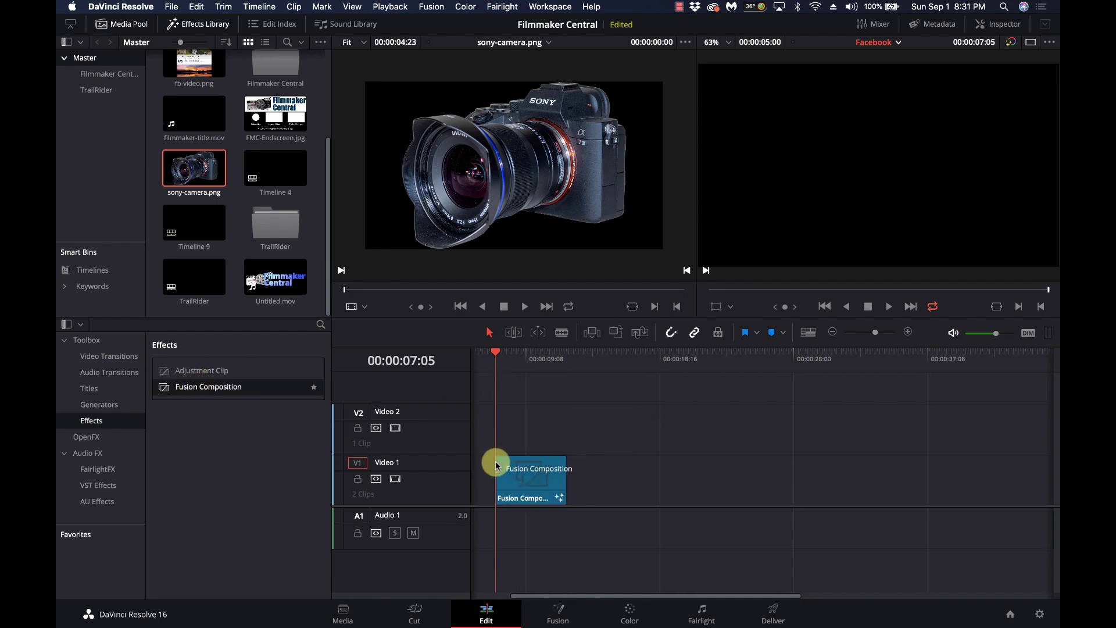
pyautogui.moveTo(506, 343); pyautogui.dragTo(522, 373)
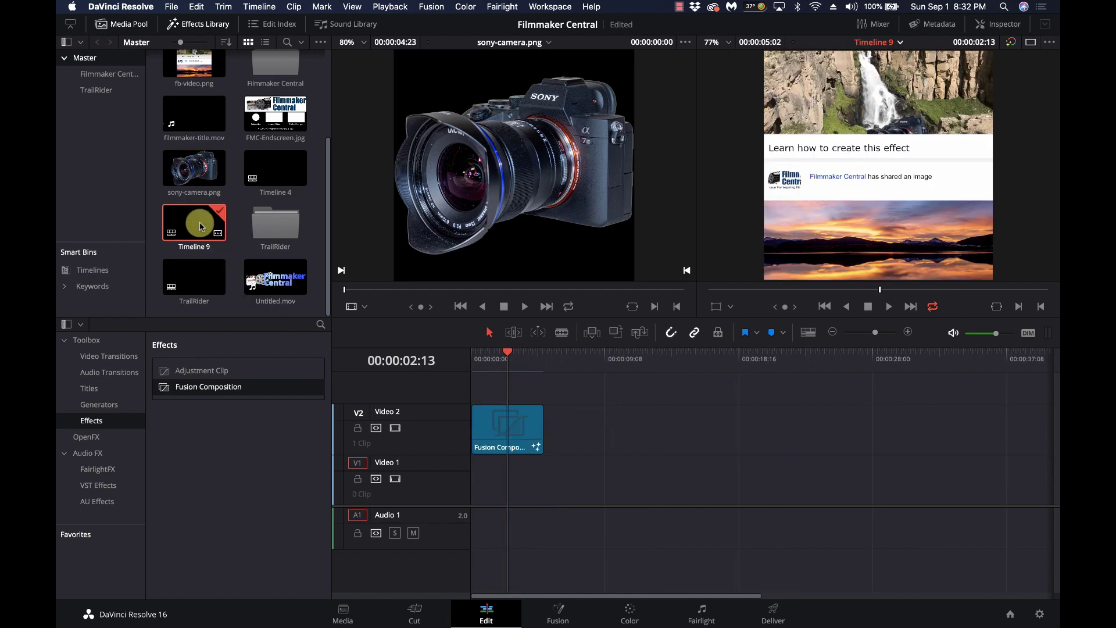
# - Check in Timeline 9's settings that its resolution is 1000 x 1000, then cancel
pyautogui.rightClick(201, 227)
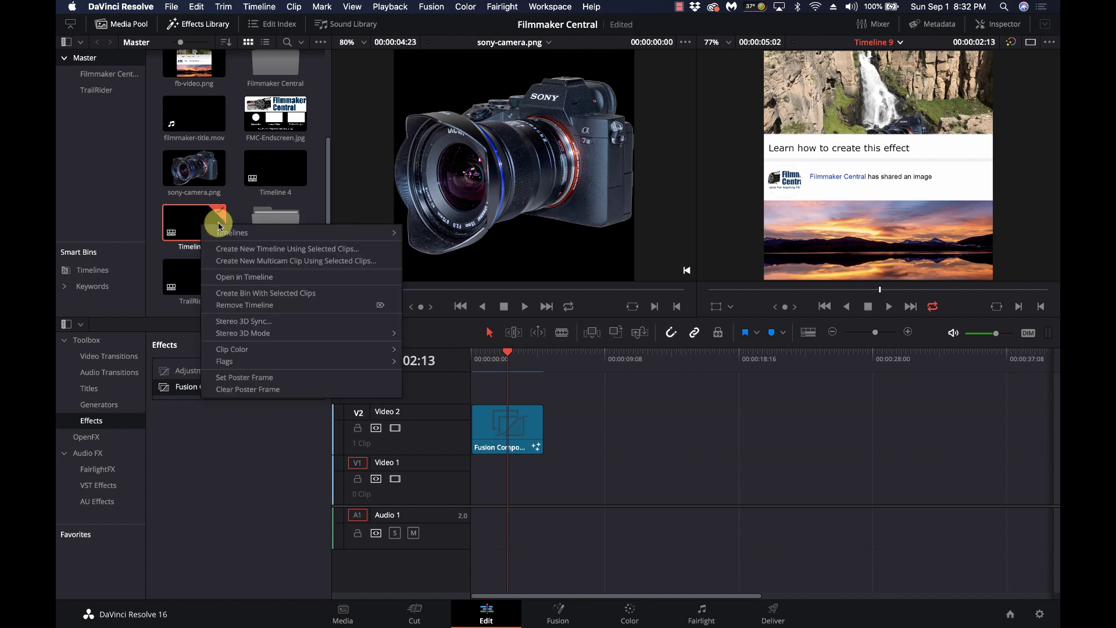
pyautogui.moveTo(216, 233)
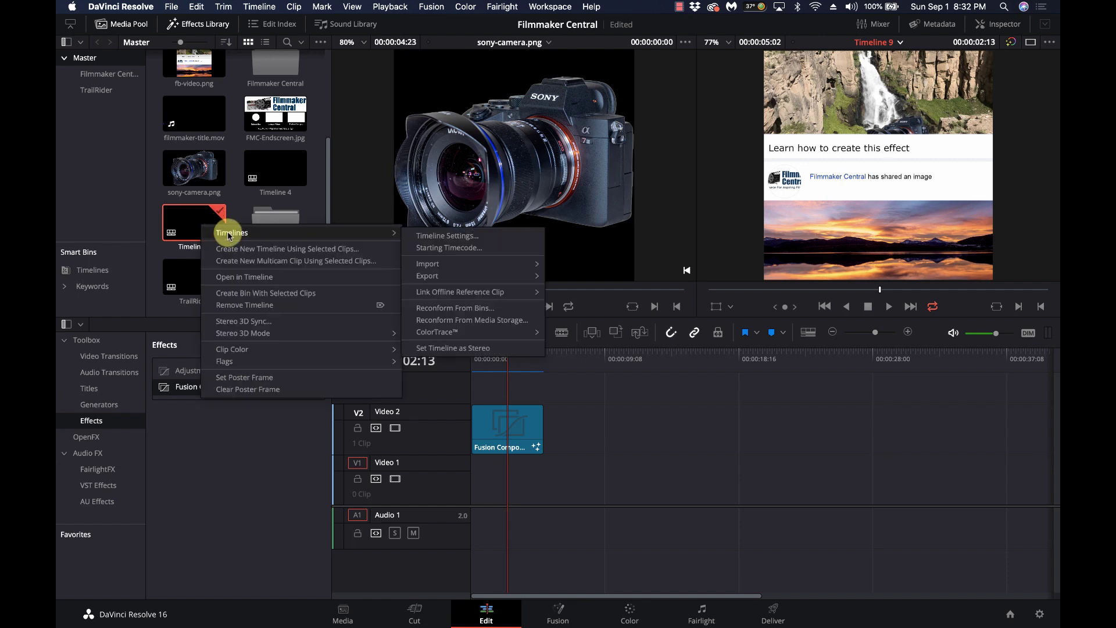
pyautogui.click(438, 238)
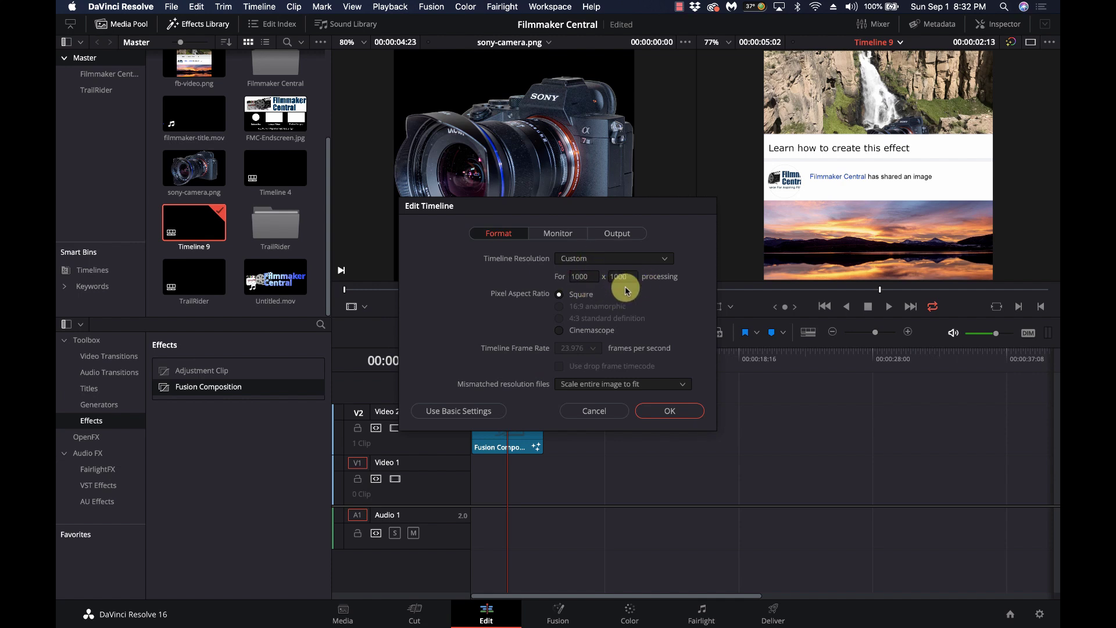
pyautogui.click(601, 411)
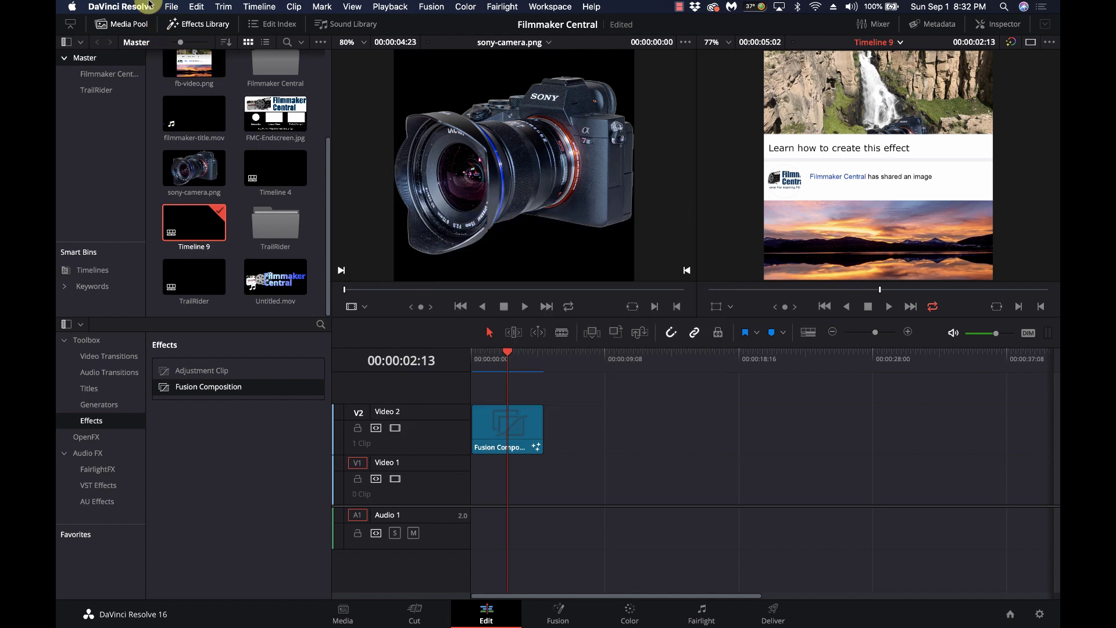
# - Set up a new custom 1000 x 1000 timeline, then cancel without creating it
pyautogui.click(172, 7)
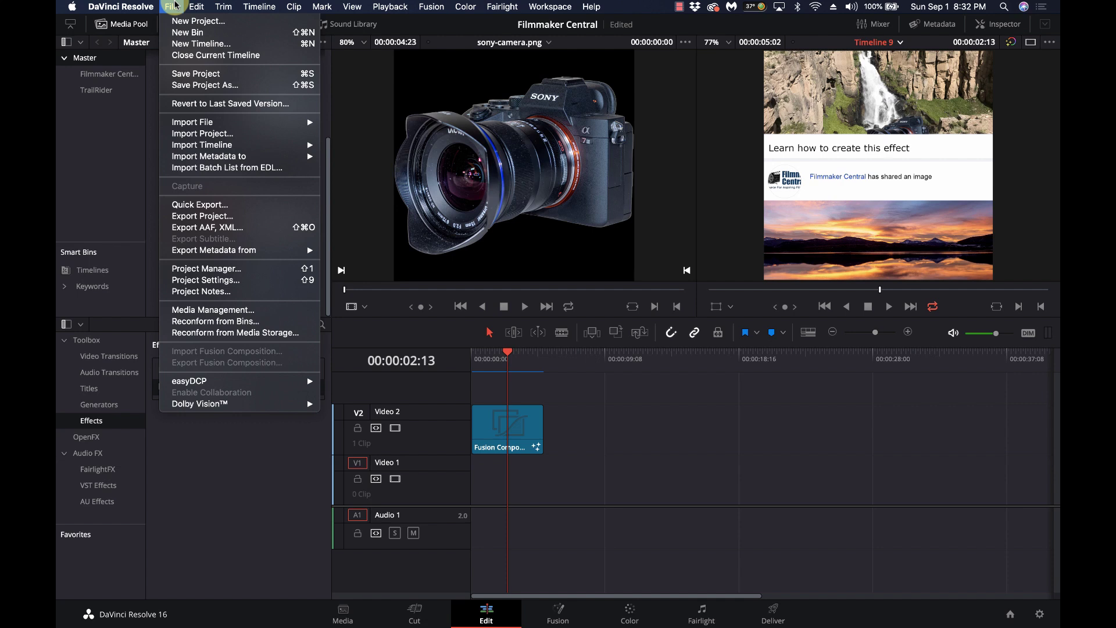
pyautogui.click(201, 44)
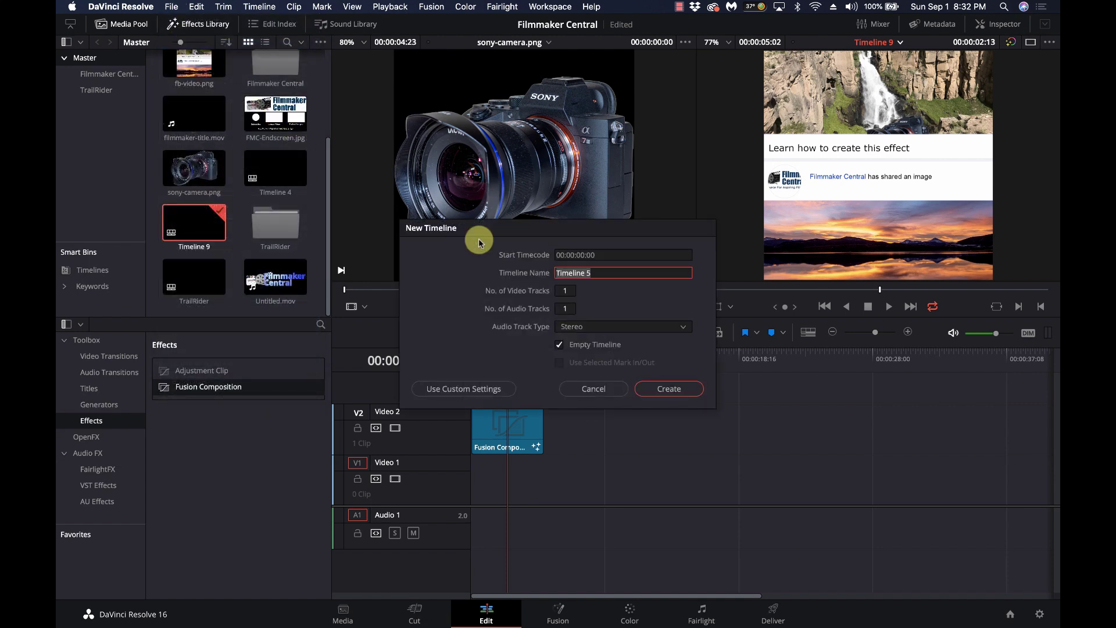
pyautogui.click(466, 388)
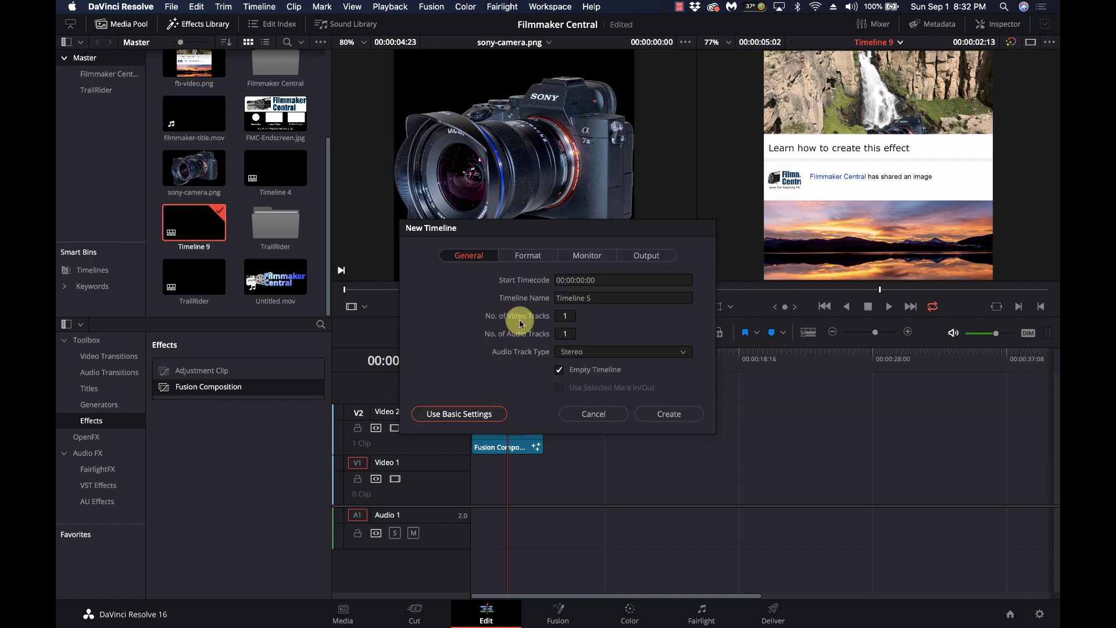
pyautogui.click(525, 262)
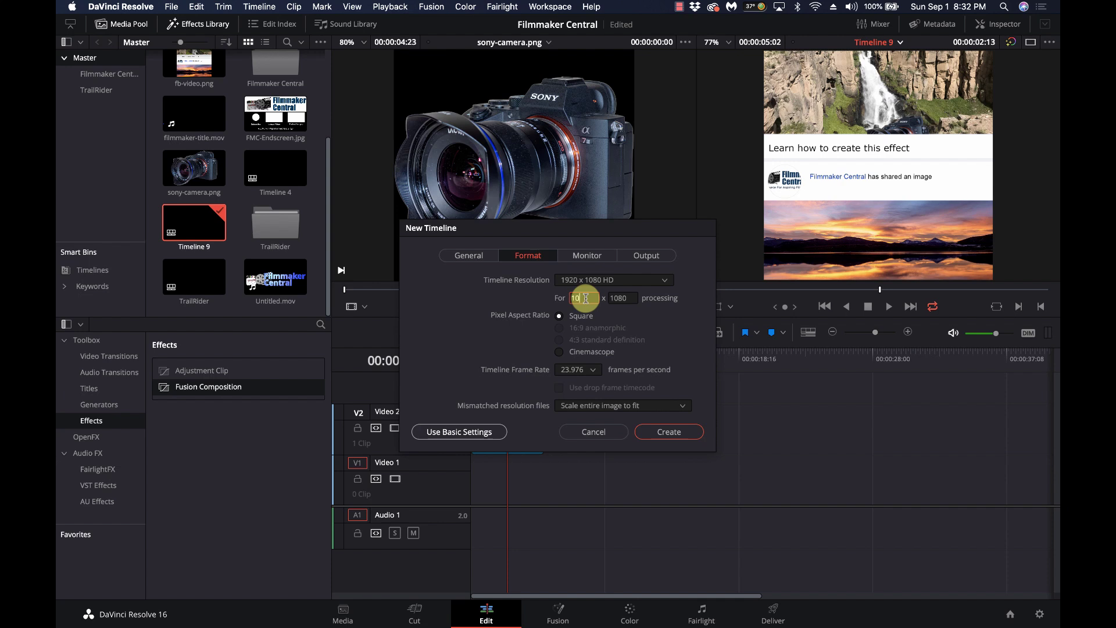
pyautogui.write('0')
pyautogui.press('Tab')
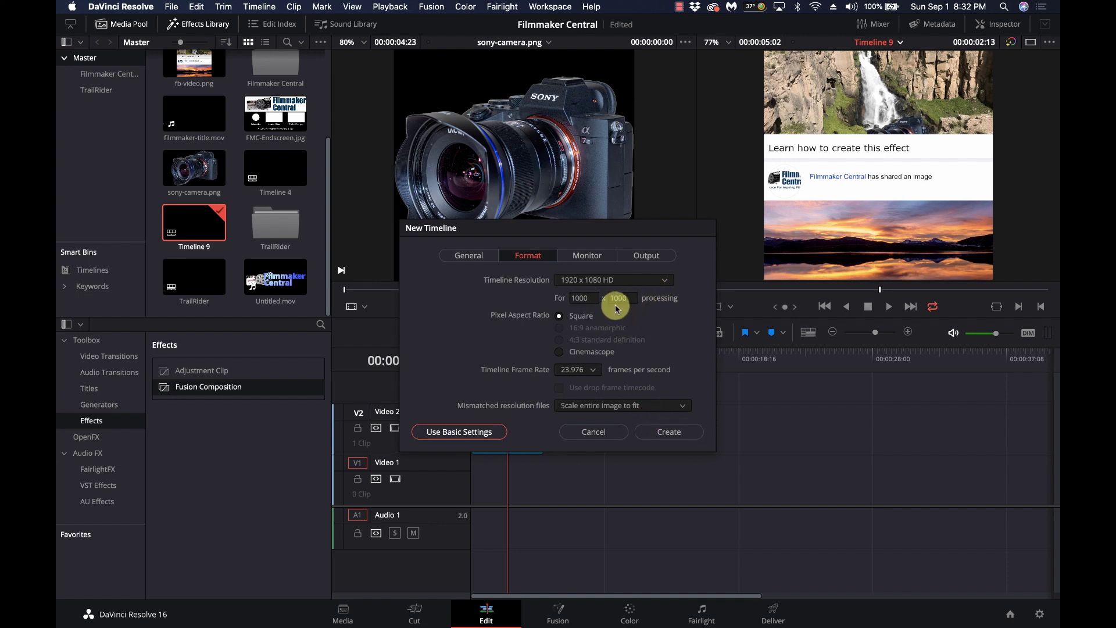
pyautogui.click(593, 431)
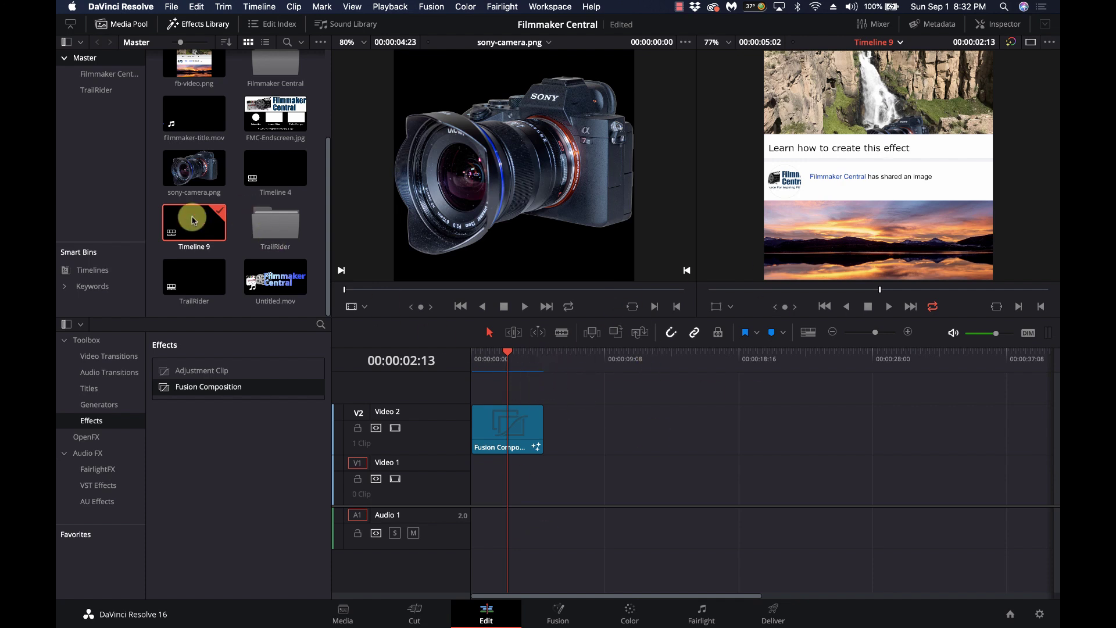
# - Select fb-video.png in the bin and switch to the Fusion page
pyautogui.click(202, 165)
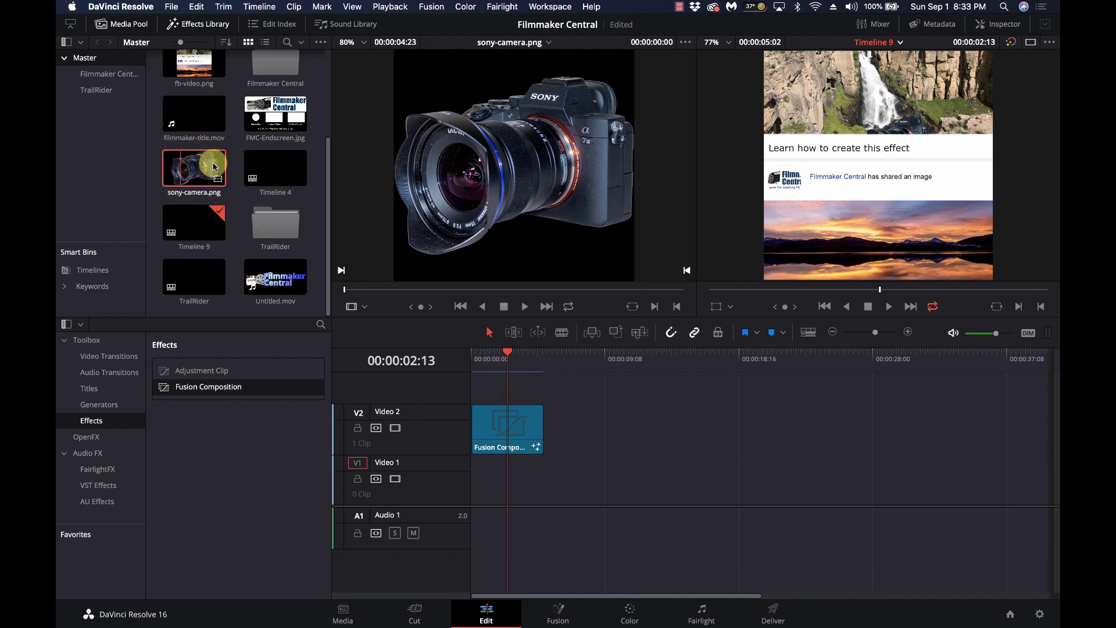
pyautogui.scroll(2, 220, 116)
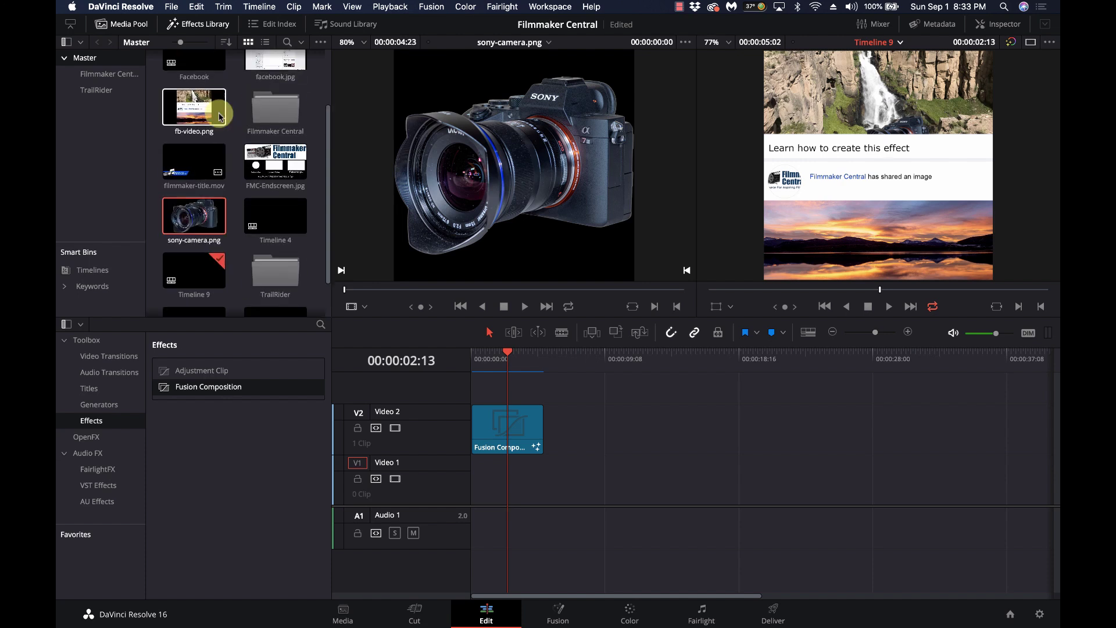
pyautogui.click(220, 117)
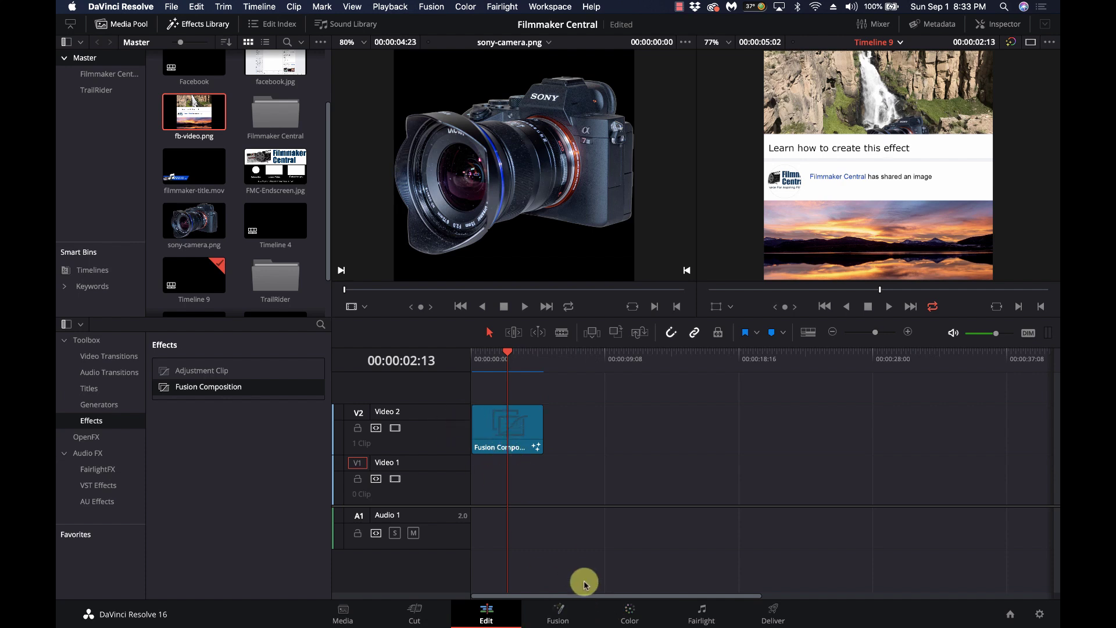
pyautogui.click(560, 618)
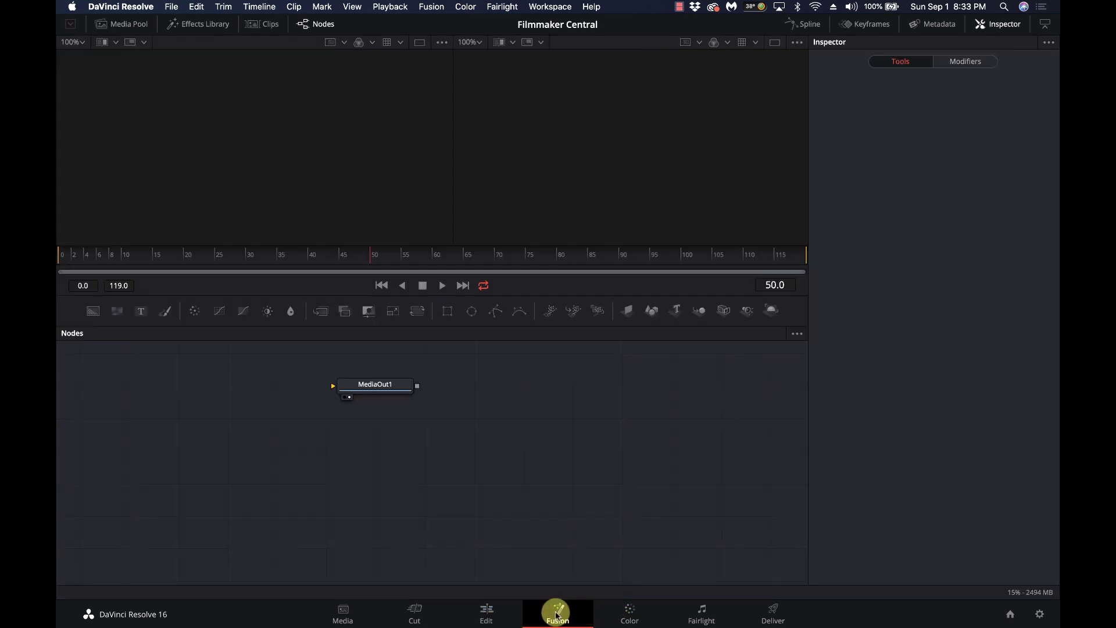
# - Move MediaOut1 aside and add fb-video.png as a node named Background
pyautogui.moveTo(382, 389); pyautogui.dragTo(675, 462)
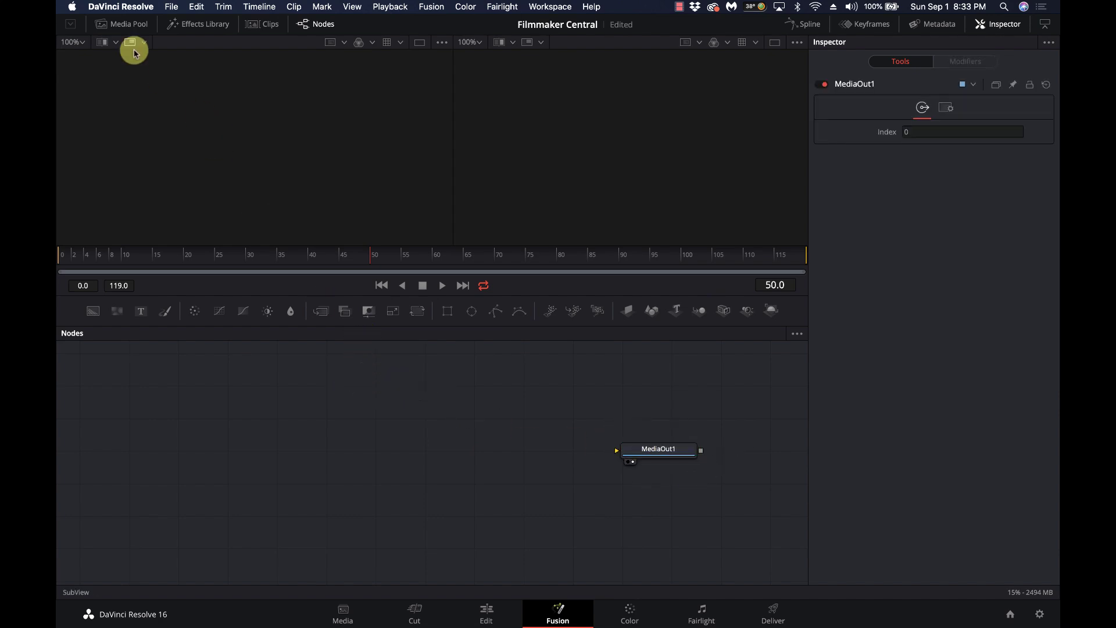
pyautogui.click(121, 24)
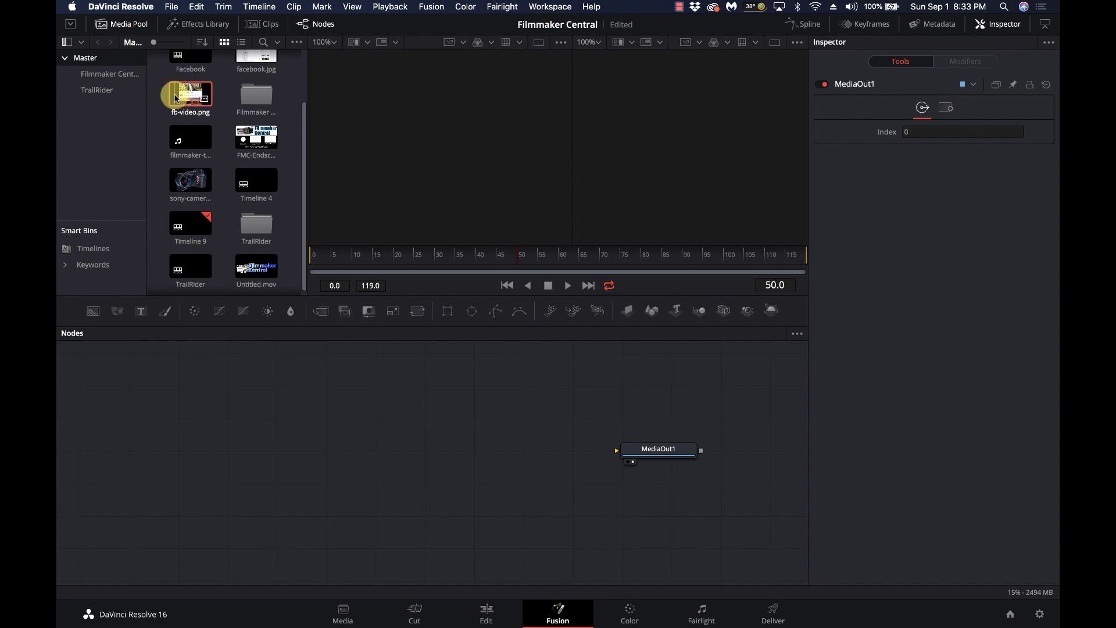
pyautogui.moveTo(182, 99); pyautogui.dragTo(285, 419)
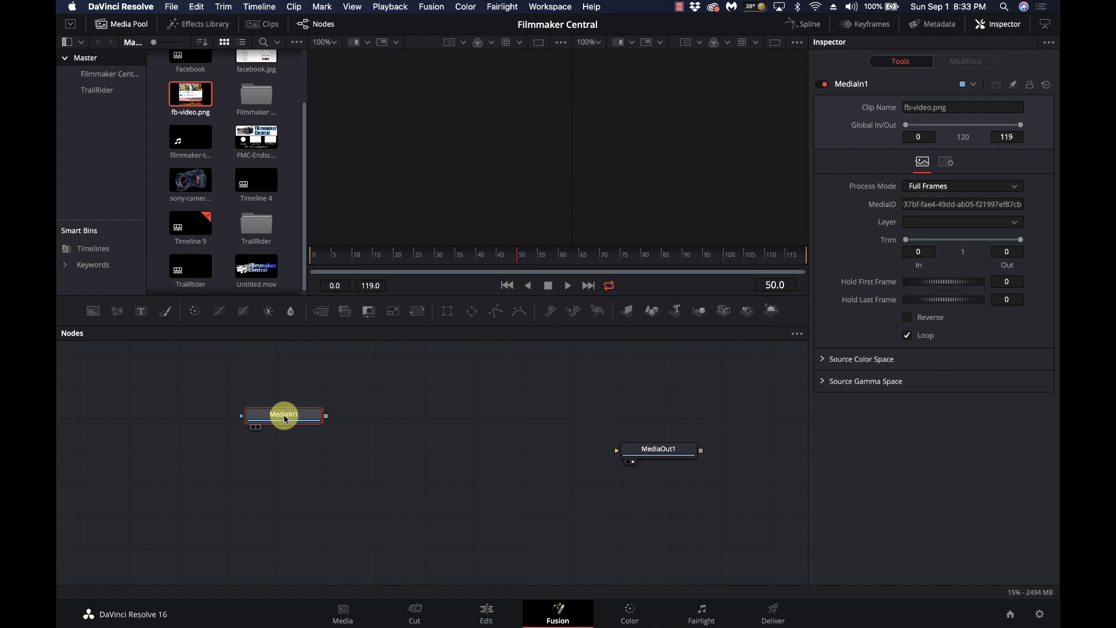
pyautogui.press('F2')
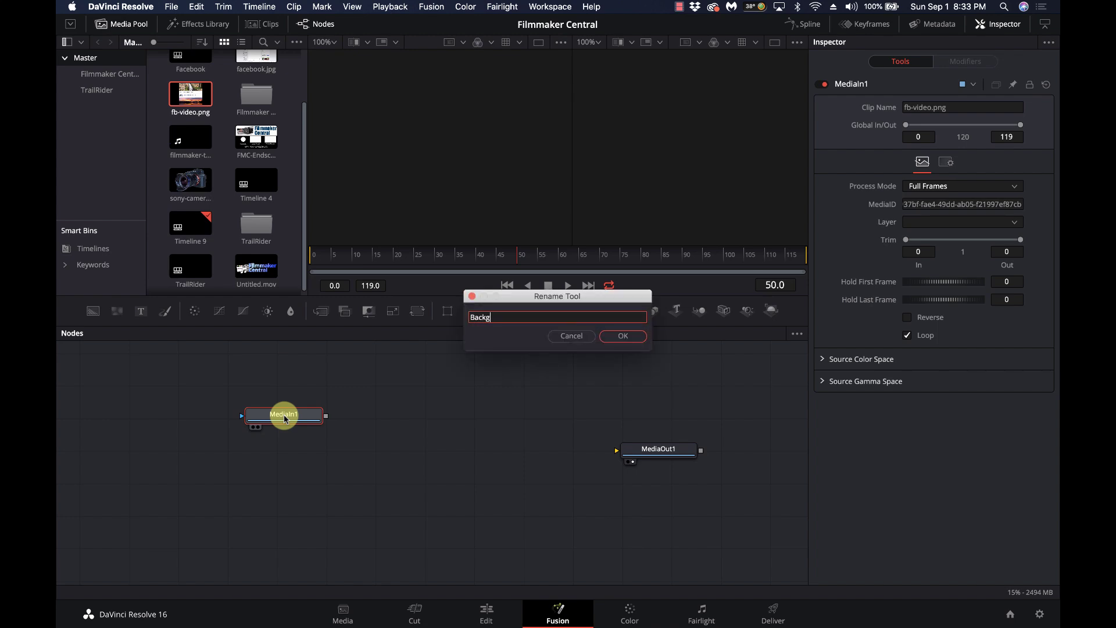
pyautogui.press('Return')
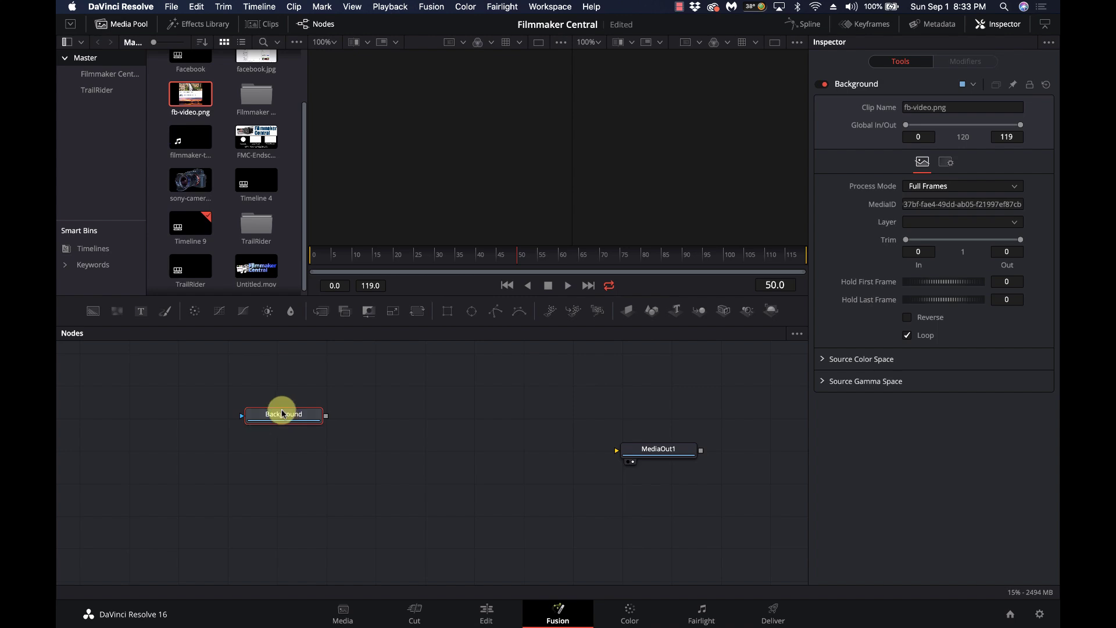
# - Add sony-camera.png as a node named Camera and place it above Background
pyautogui.moveTo(183, 182); pyautogui.dragTo(280, 471)
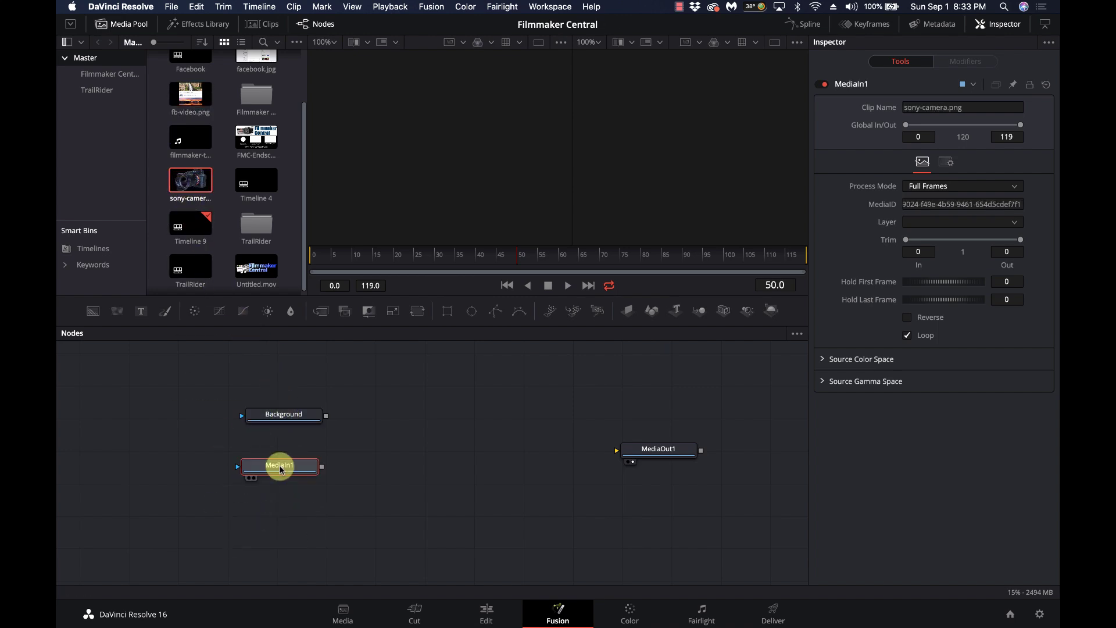
pyautogui.press('F2')
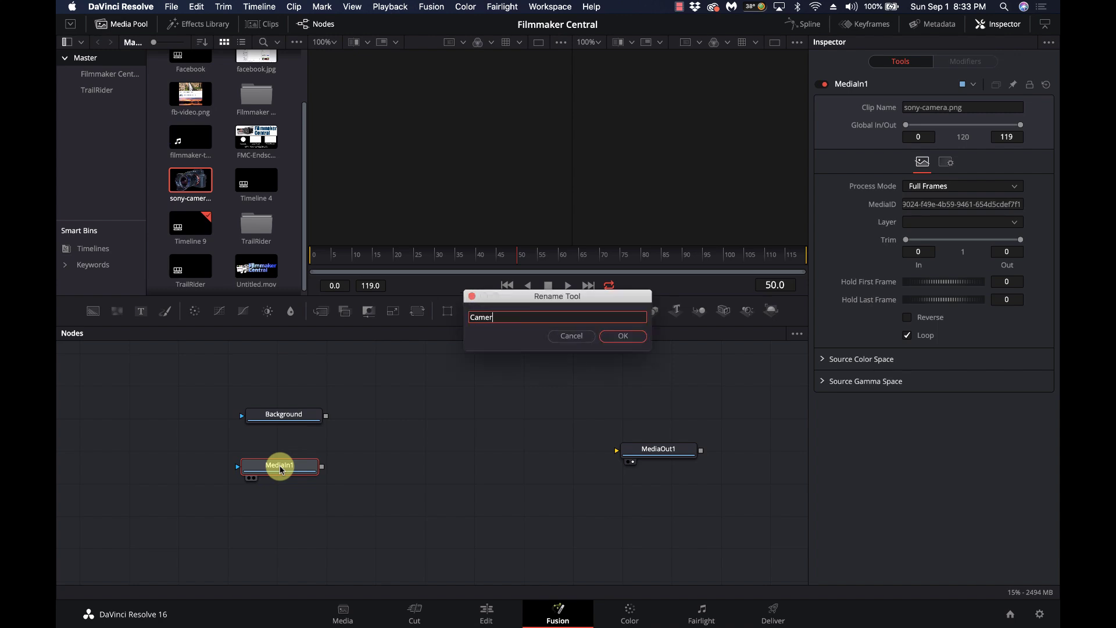
pyautogui.press('Return')
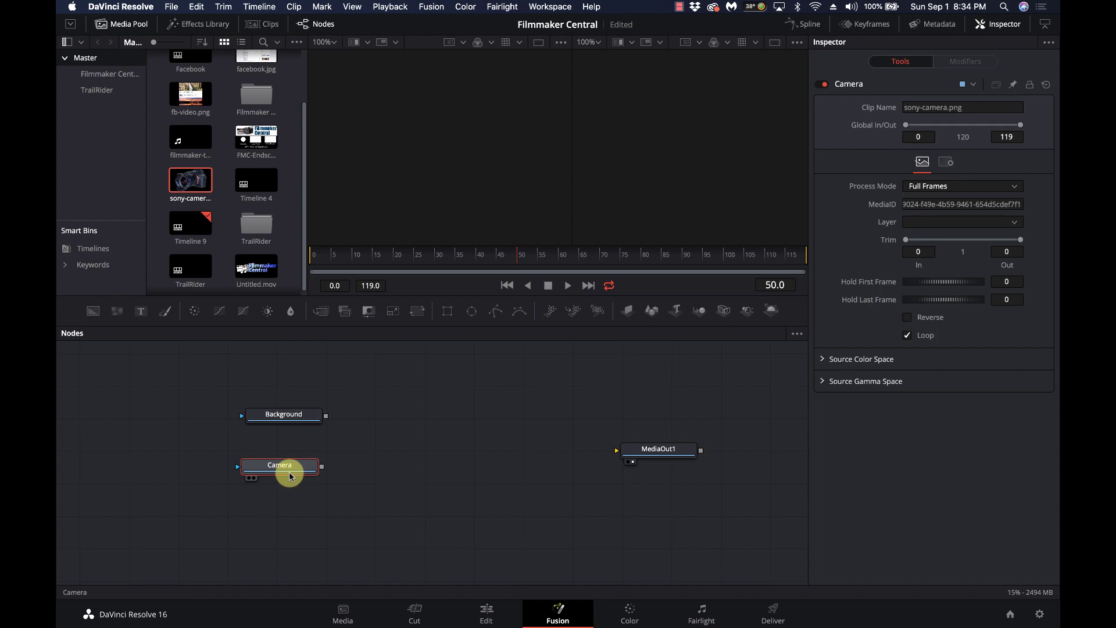
pyautogui.moveTo(290, 475); pyautogui.dragTo(292, 455)
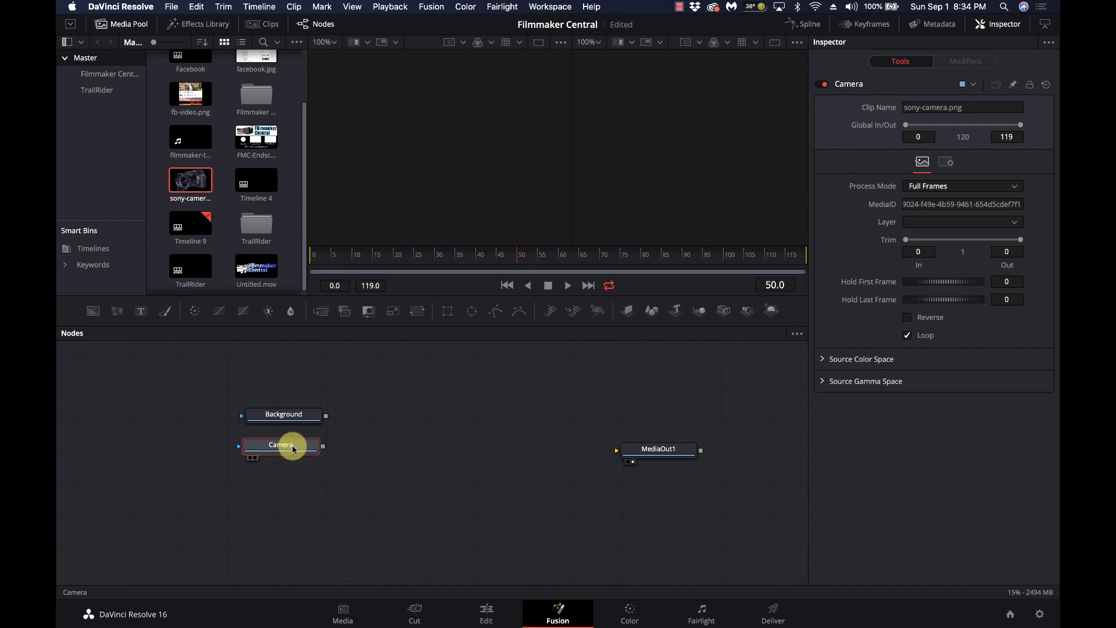
pyautogui.moveTo(299, 444); pyautogui.dragTo(305, 385)
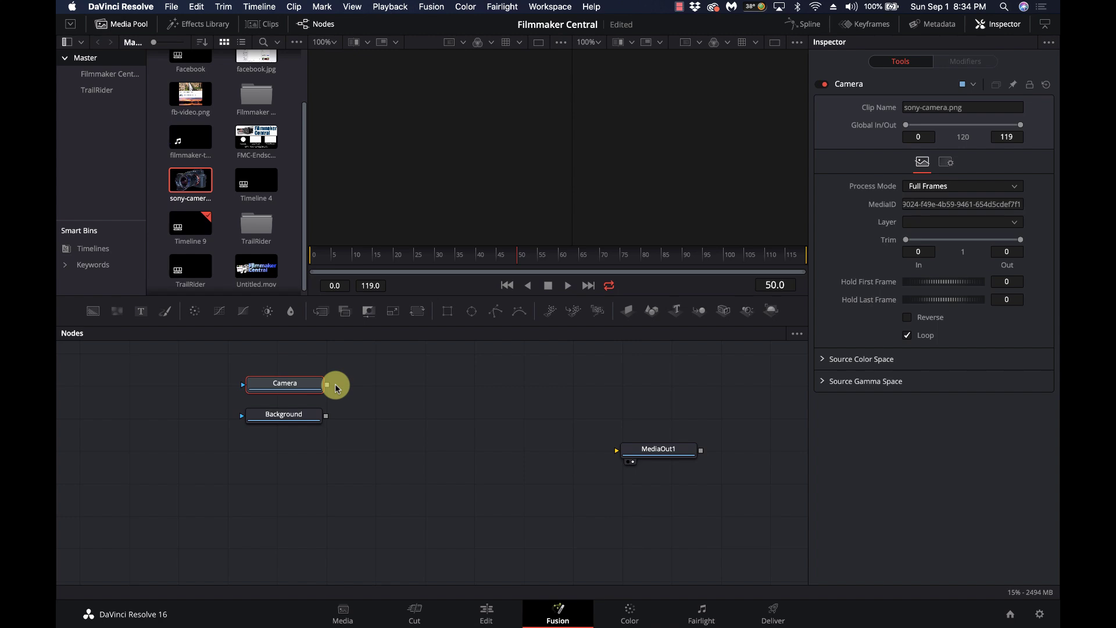
# - Merge Camera over Background into Merge1 and show Merge1 in the right viewer
pyautogui.moveTo(326, 386); pyautogui.dragTo(415, 423)
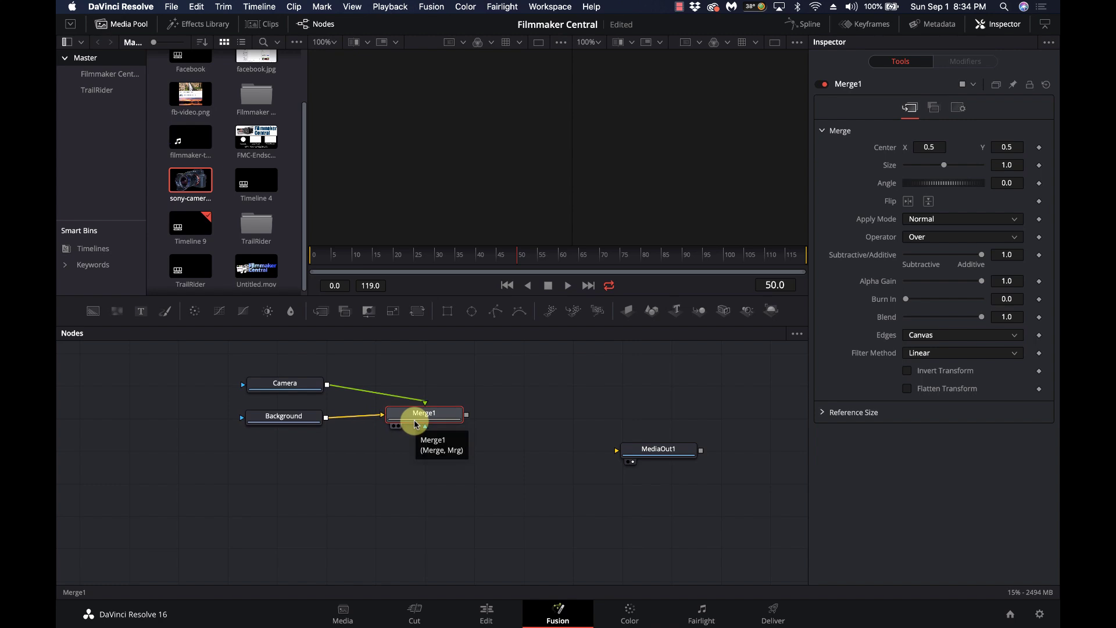
pyautogui.press('2')
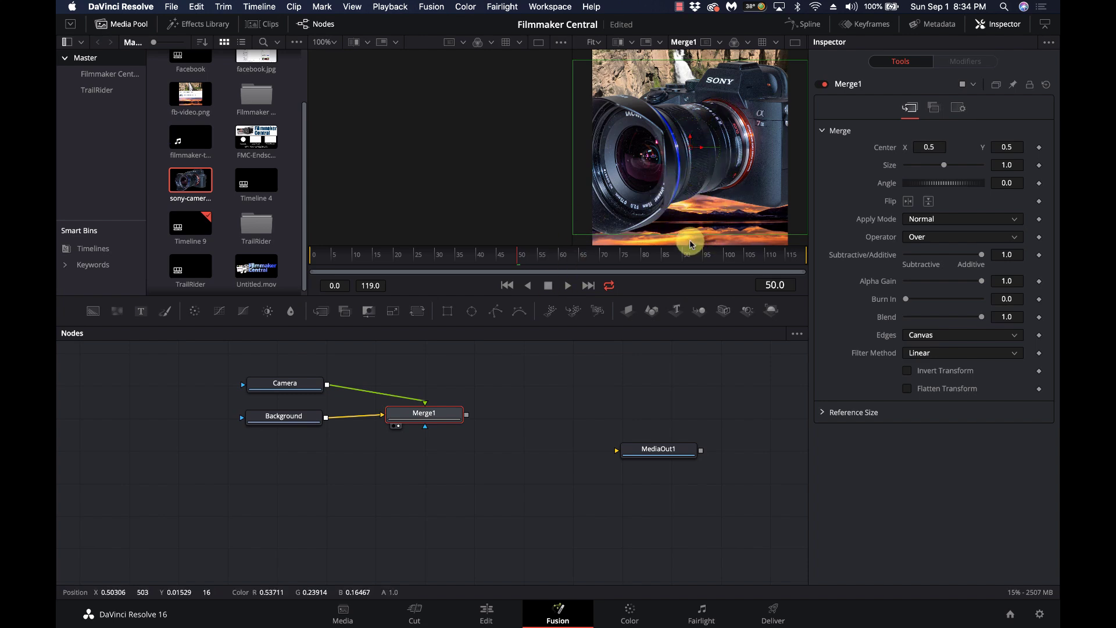
pyautogui.click(291, 390)
pyautogui.moveTo(291, 390); pyautogui.dragTo(262, 385)
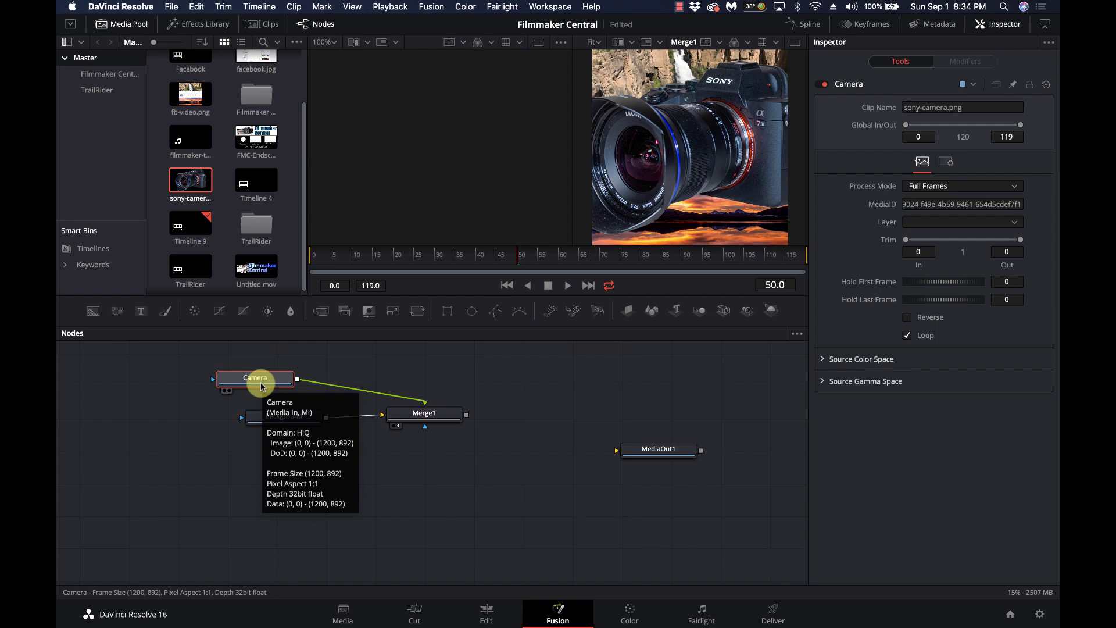
# - Insert a Transform node after Camera and tidy the node layout
pyautogui.moveTo(260, 382); pyautogui.dragTo(224, 381)
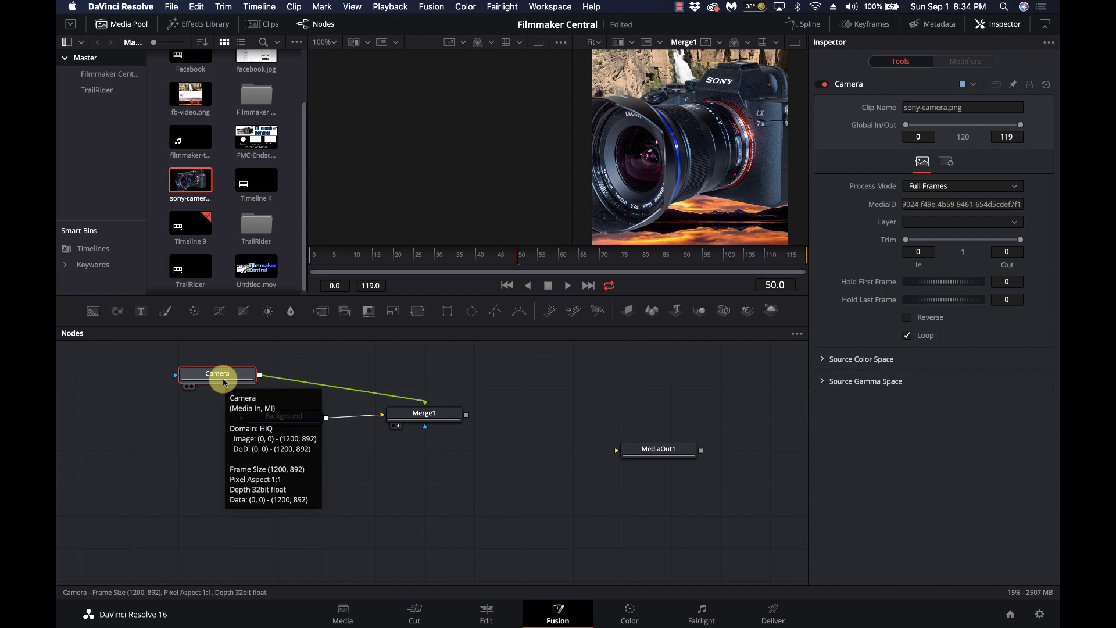
pyautogui.hotkey('shift', 'space')
pyautogui.write('trans')
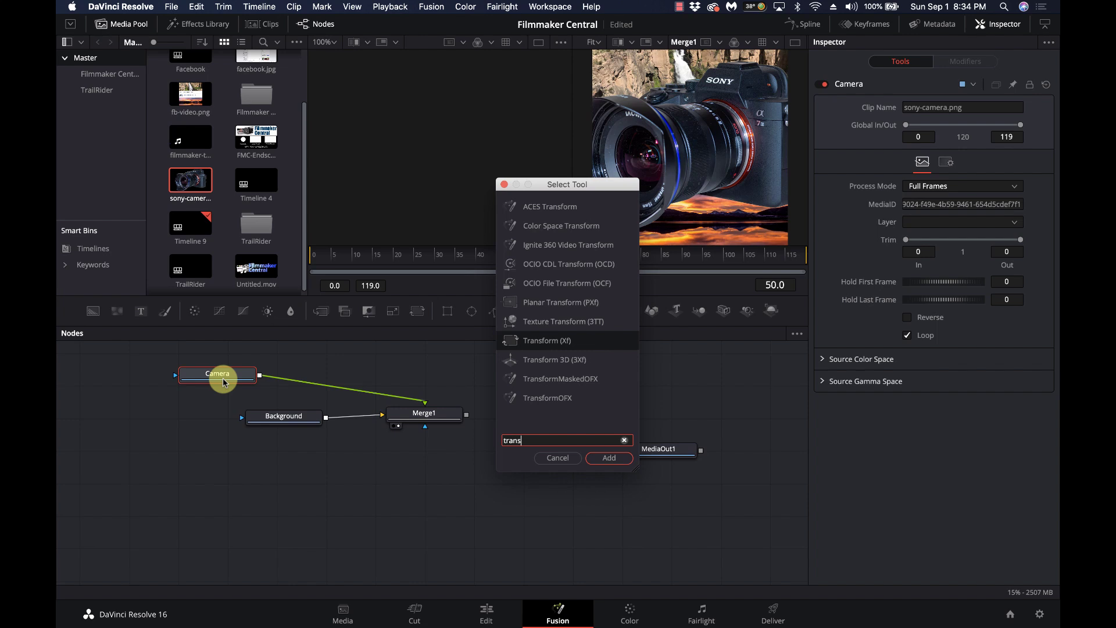
pyautogui.press('Return')
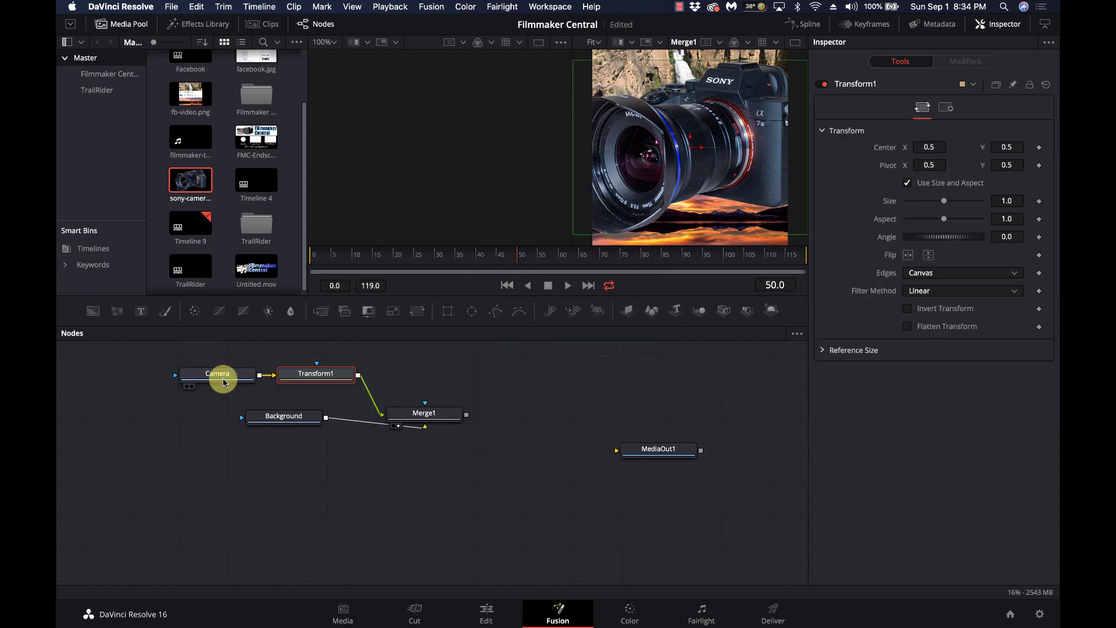
pyautogui.moveTo(299, 430); pyautogui.dragTo(226, 417)
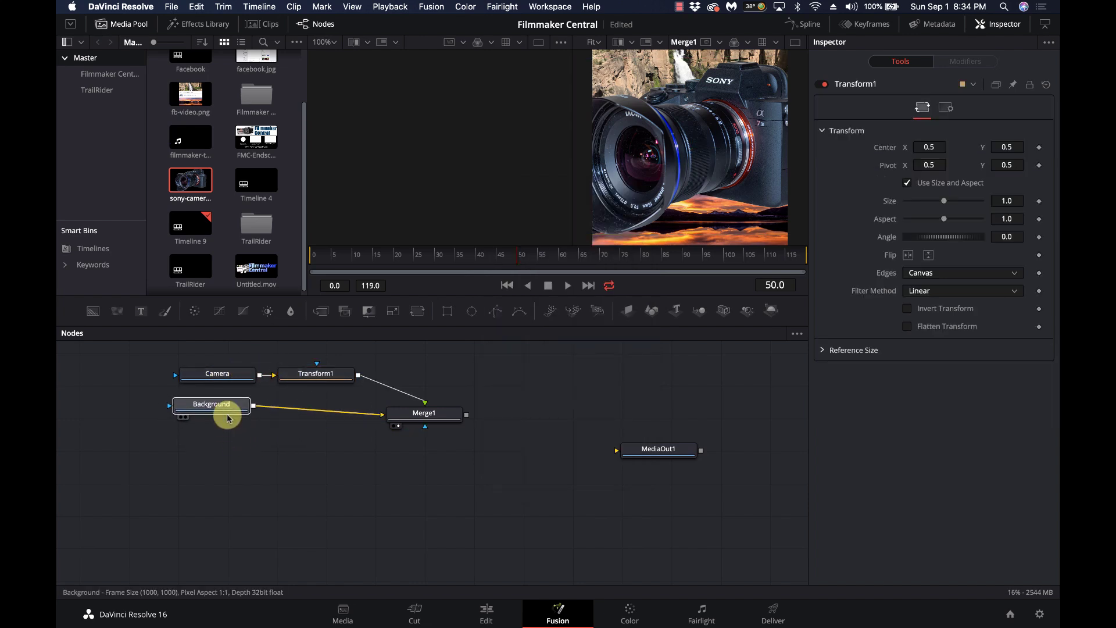
pyautogui.moveTo(312, 374); pyautogui.dragTo(326, 379)
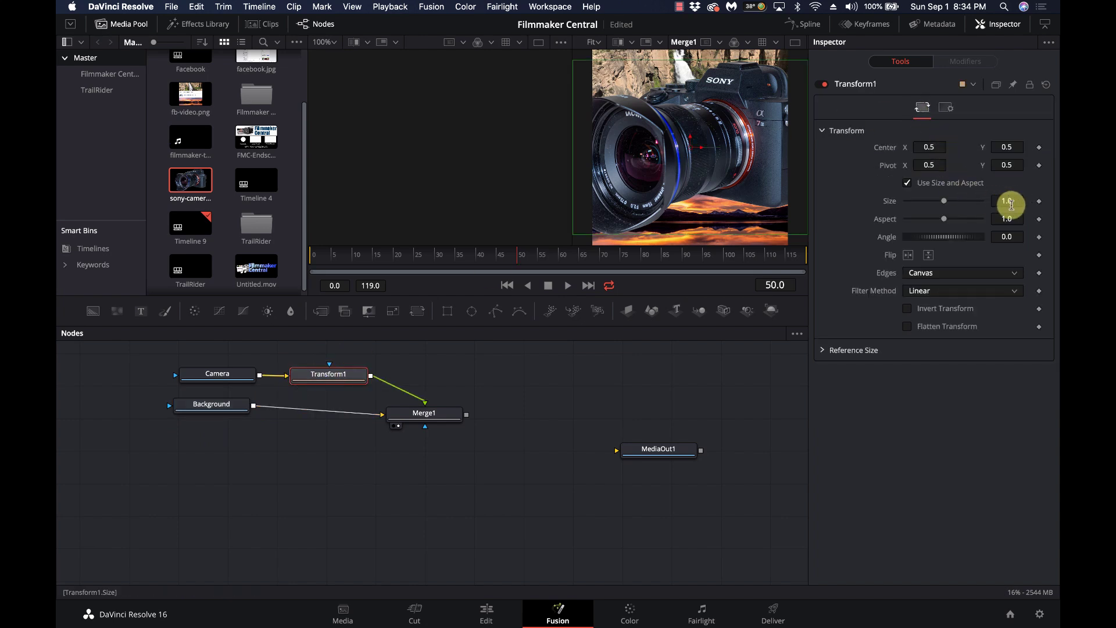
# - Shrink the camera to size 0.278 and raise it onto the waterfall
pyautogui.moveTo(1006, 200)
pyautogui.mouseDown()
pyautogui.moveTo(679, 235)
pyautogui.moveTo(1006, 204)
pyautogui.moveTo(889, 196)
pyautogui.moveTo(897, 186)
pyautogui.moveTo(1007, 204)
pyautogui.mouseUp()
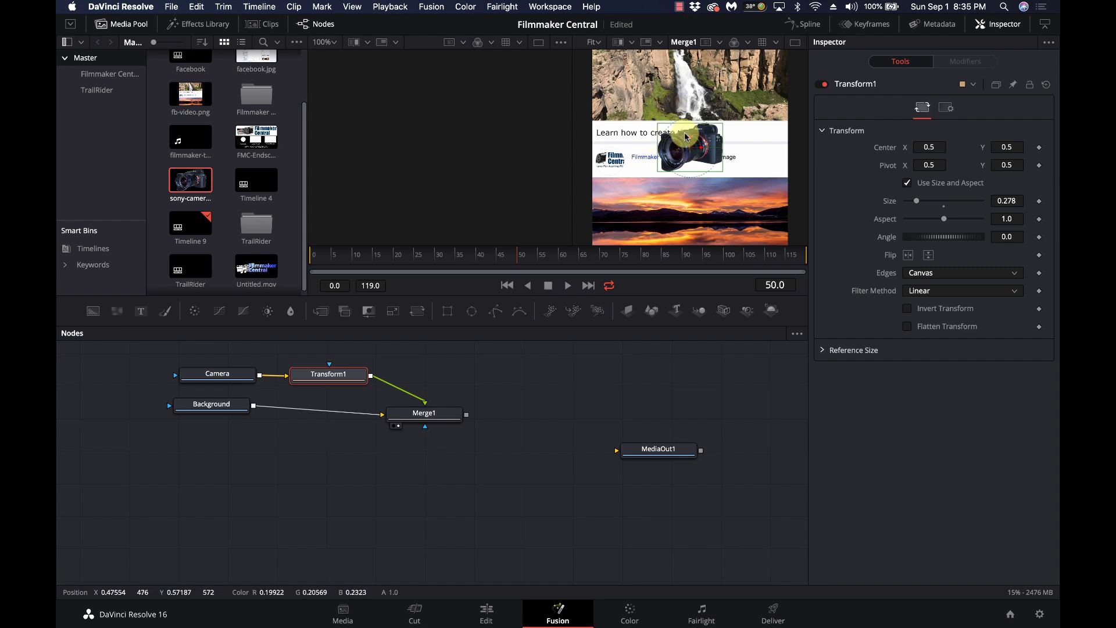
pyautogui.moveTo(690, 140); pyautogui.dragTo(670, 84)
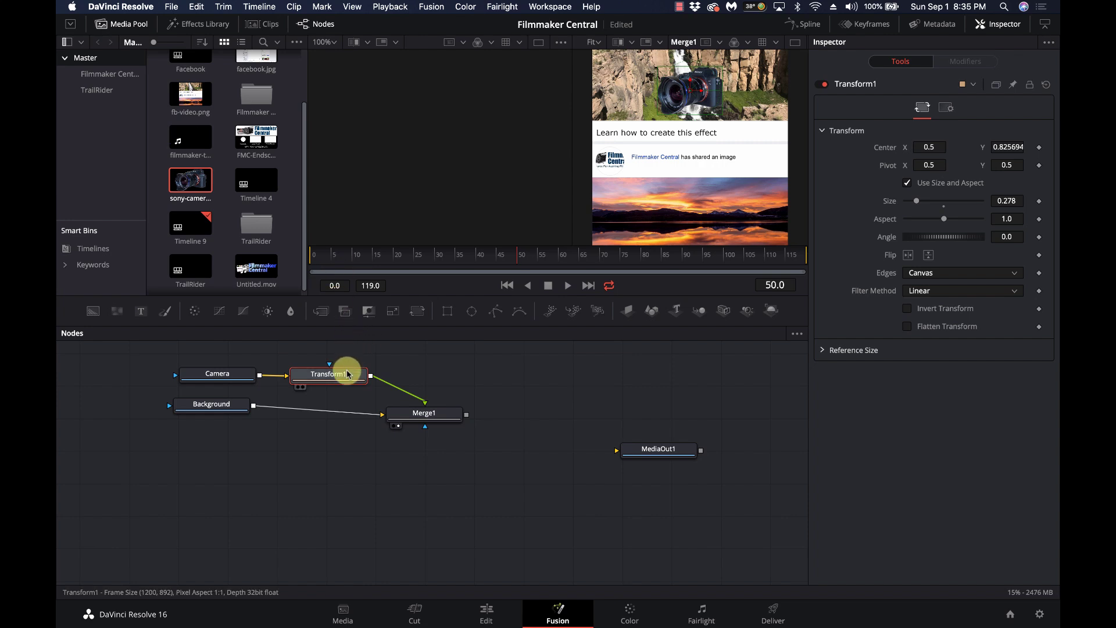
pyautogui.moveTo(347, 374); pyautogui.dragTo(377, 369)
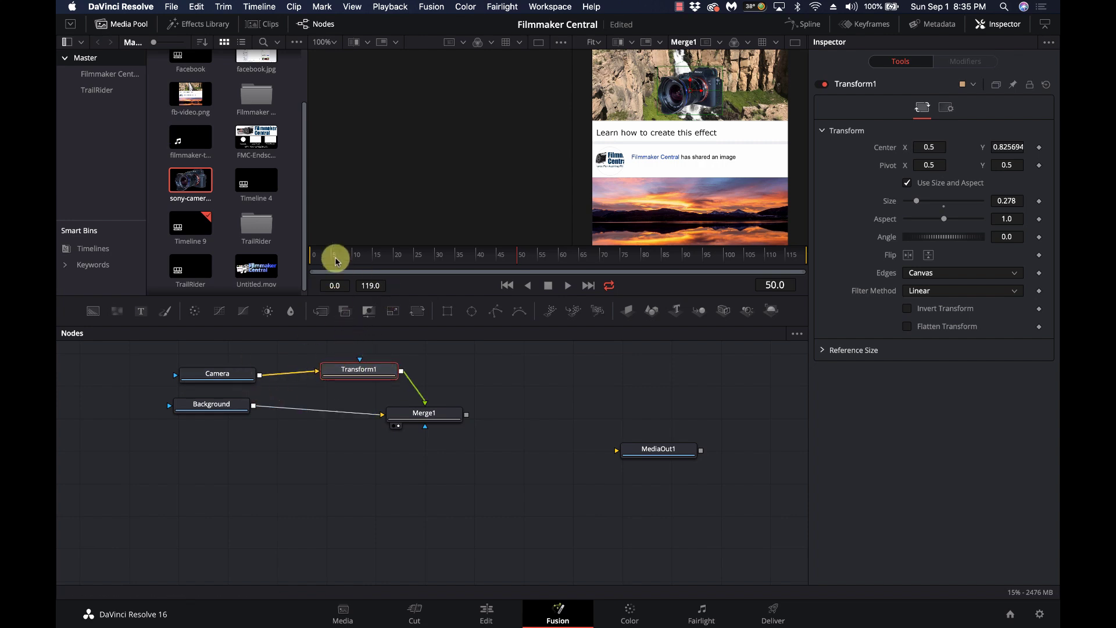
pyautogui.click(308, 256)
pyautogui.moveTo(297, 261); pyautogui.dragTo(320, 269)
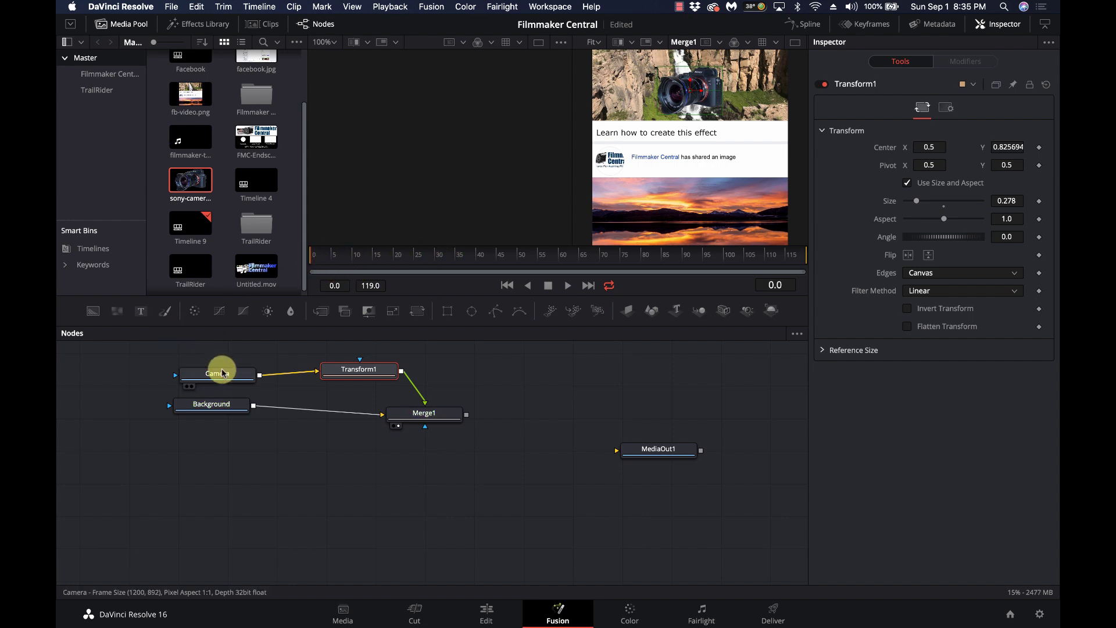
pyautogui.moveTo(219, 369)
pyautogui.mouseDown()
pyautogui.moveTo(187, 369)
pyautogui.moveTo(206, 366)
pyautogui.mouseUp()
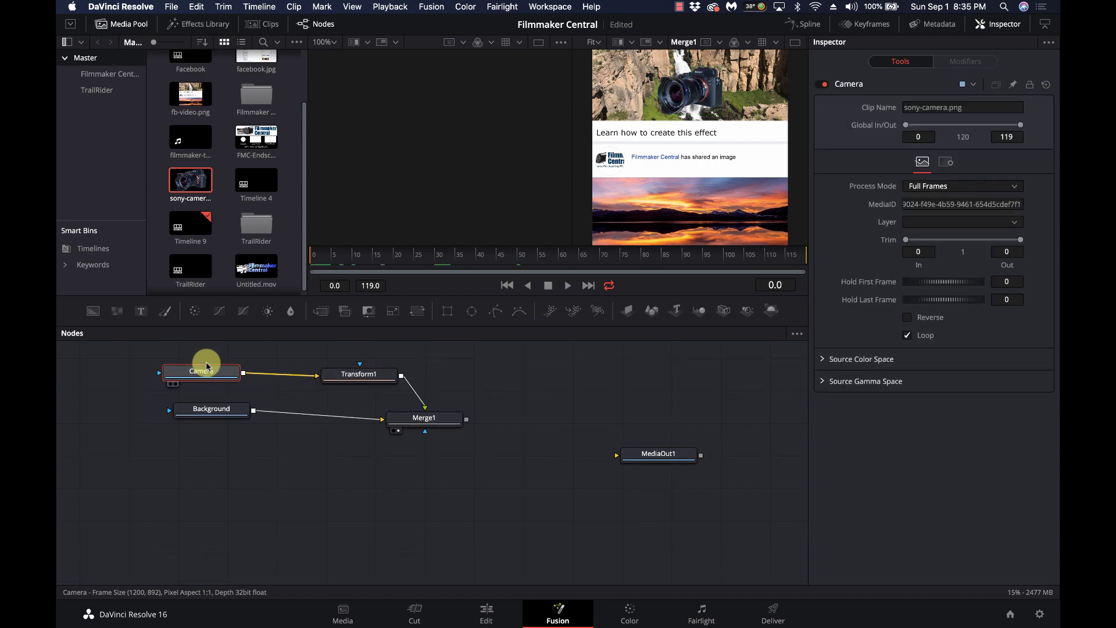
# - Add a Drop Shadow node after Camera via the 'drop' tool search
pyautogui.hotkey('shift', 'space')
pyautogui.write('trans')
pyautogui.press('BackSpace')
pyautogui.press('BackSpace')
pyautogui.press('BackSpace')
pyautogui.press('BackSpace')
pyautogui.press('BackSpace')
pyautogui.write('drop')
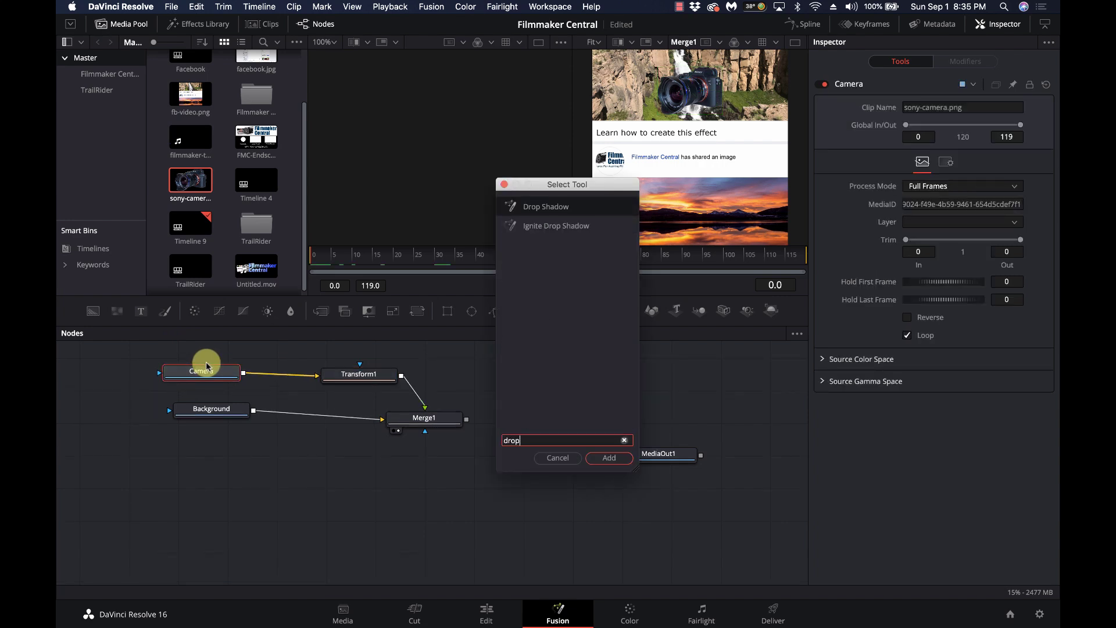
pyautogui.press('Return')
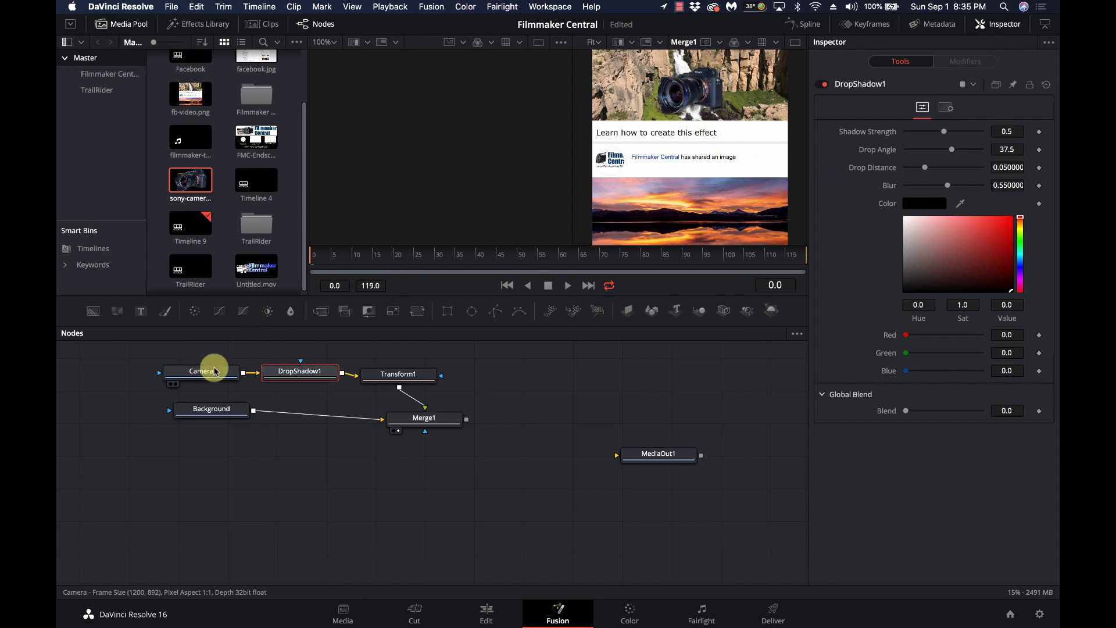
# - Lower the camera in Transform1 onto the white band, Center Y 0.517141
pyautogui.click(414, 374)
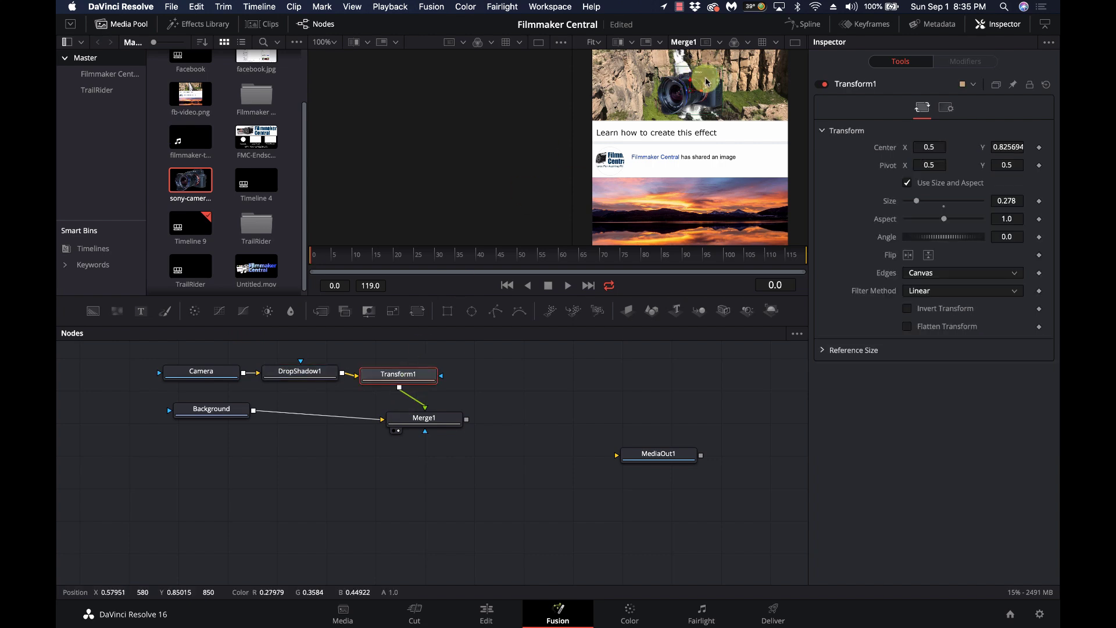
pyautogui.moveTo(691, 75); pyautogui.dragTo(689, 183)
pyautogui.scroll(1, 688, 182)
pyautogui.scroll(4, 688, 181)
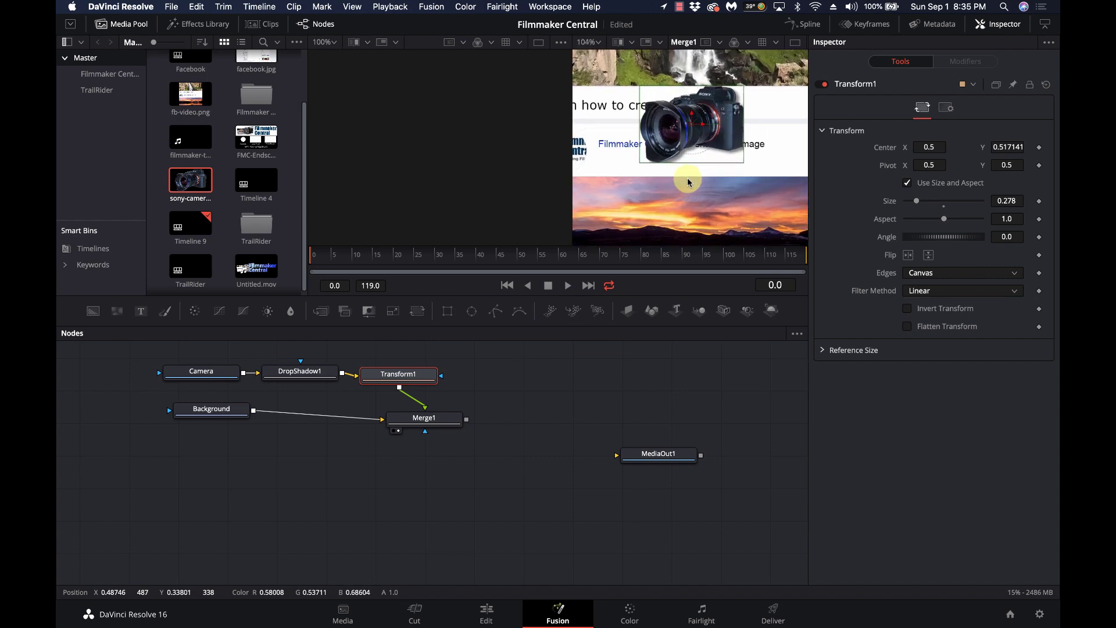
pyautogui.scroll(-2, 688, 181)
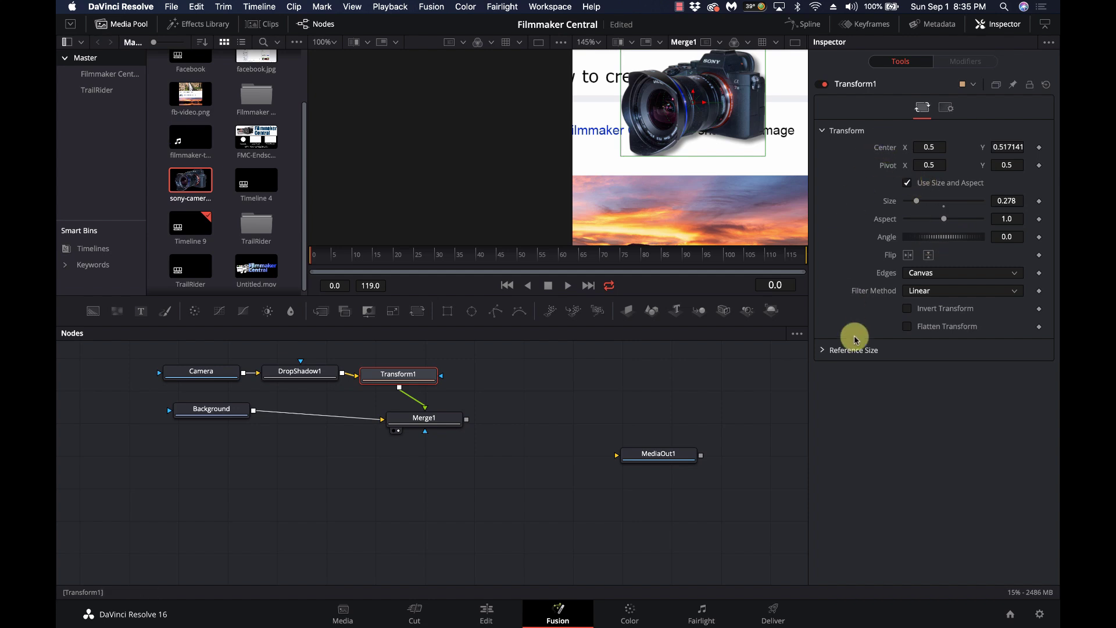
pyautogui.click(282, 372)
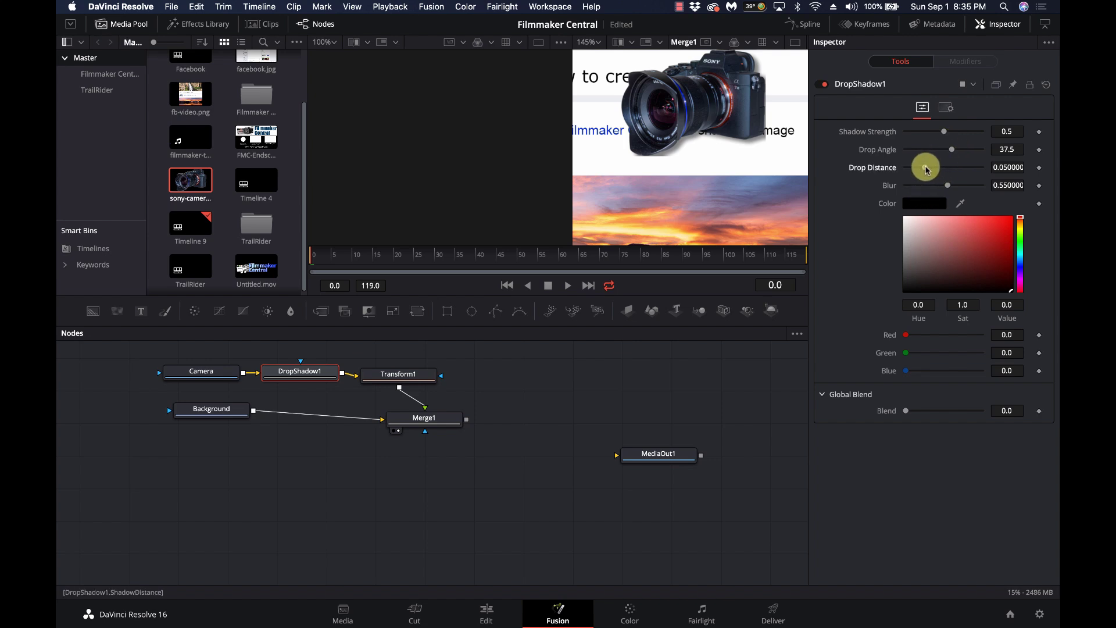
# - Tune DropShadow1 to distance 0.0976, angle 31.0, blur 0.606 and strength 0.378
pyautogui.moveTo(926, 169); pyautogui.dragTo(951, 150)
pyautogui.click(948, 185)
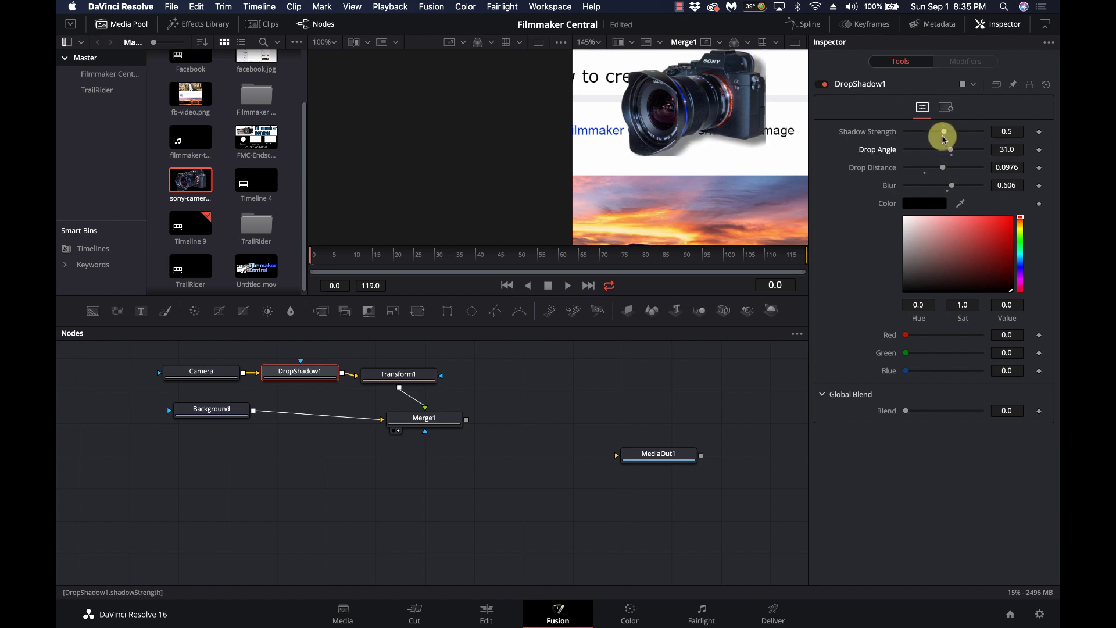
pyautogui.moveTo(944, 132)
pyautogui.mouseDown()
pyautogui.moveTo(968, 129)
pyautogui.moveTo(934, 138)
pyautogui.mouseUp()
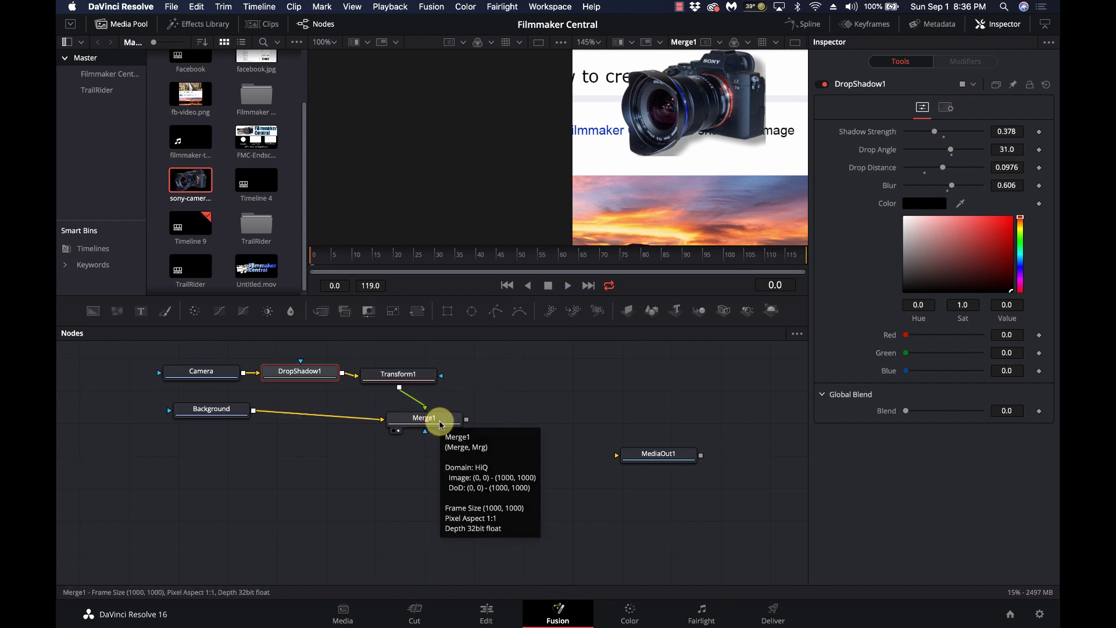
pyautogui.moveTo(438, 420); pyautogui.dragTo(438, 423)
pyautogui.scroll(-5, 613, 165)
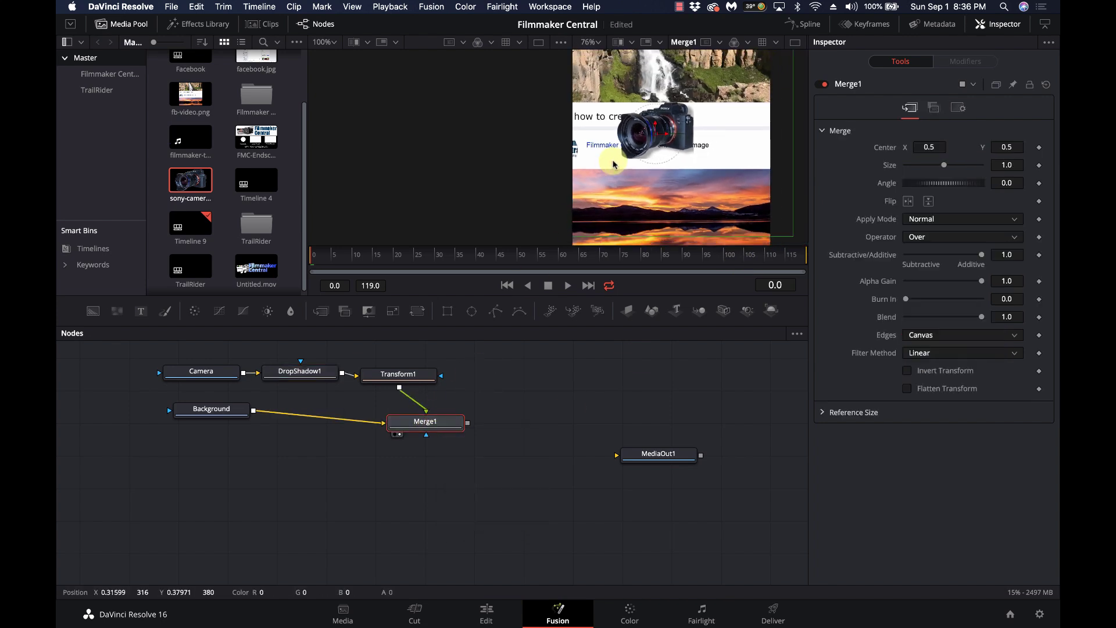
pyautogui.click(794, 43)
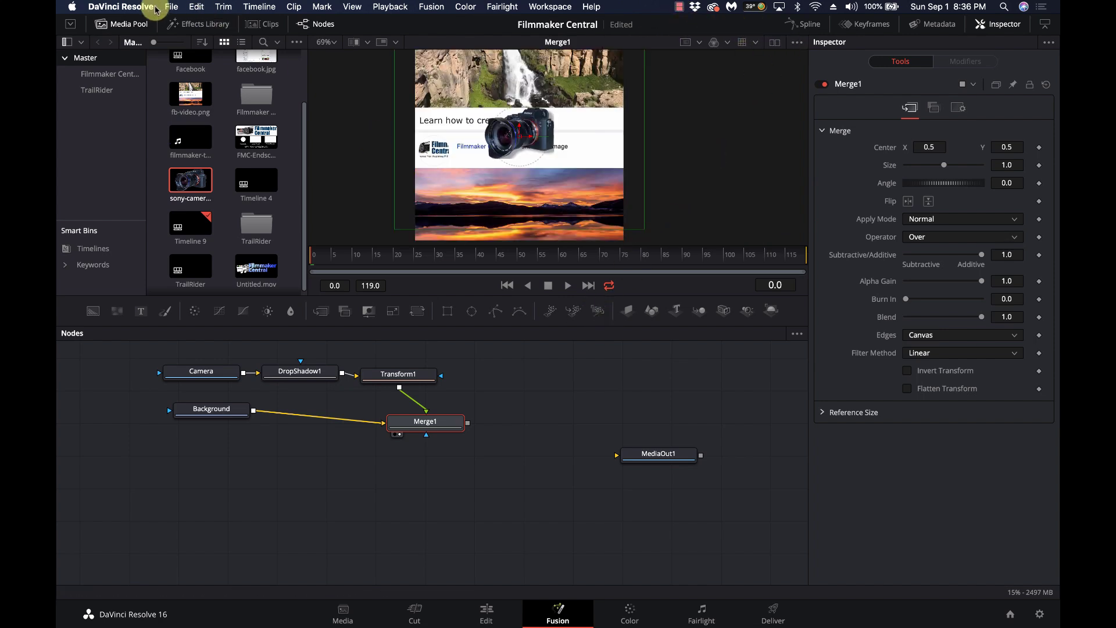
pyautogui.click(116, 26)
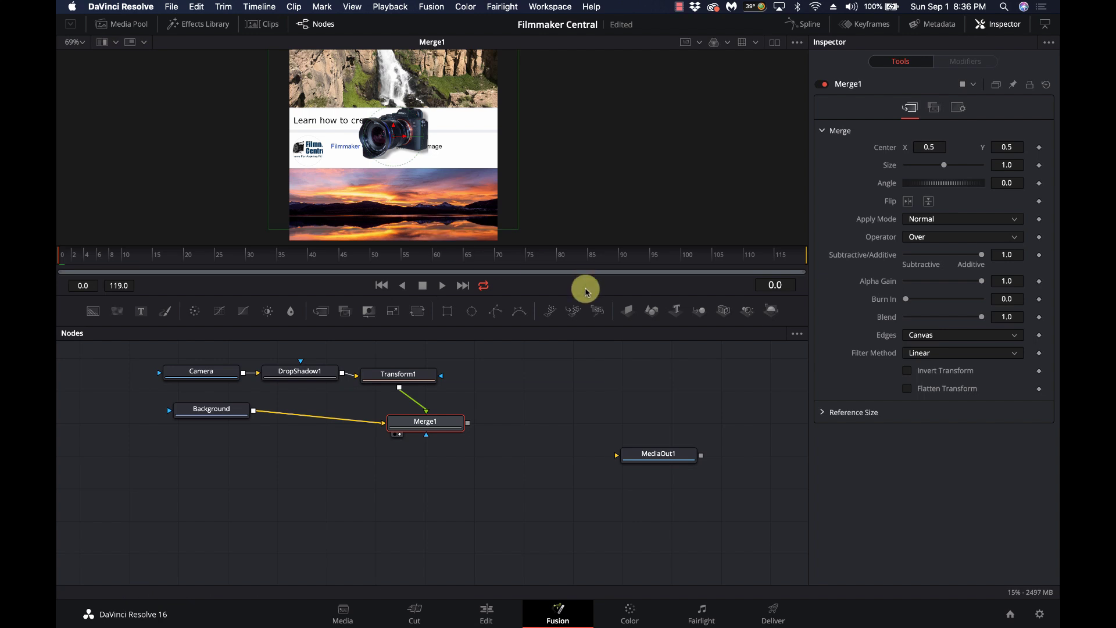
pyautogui.moveTo(585, 296); pyautogui.dragTo(583, 383)
pyautogui.scroll(3, 356, 116)
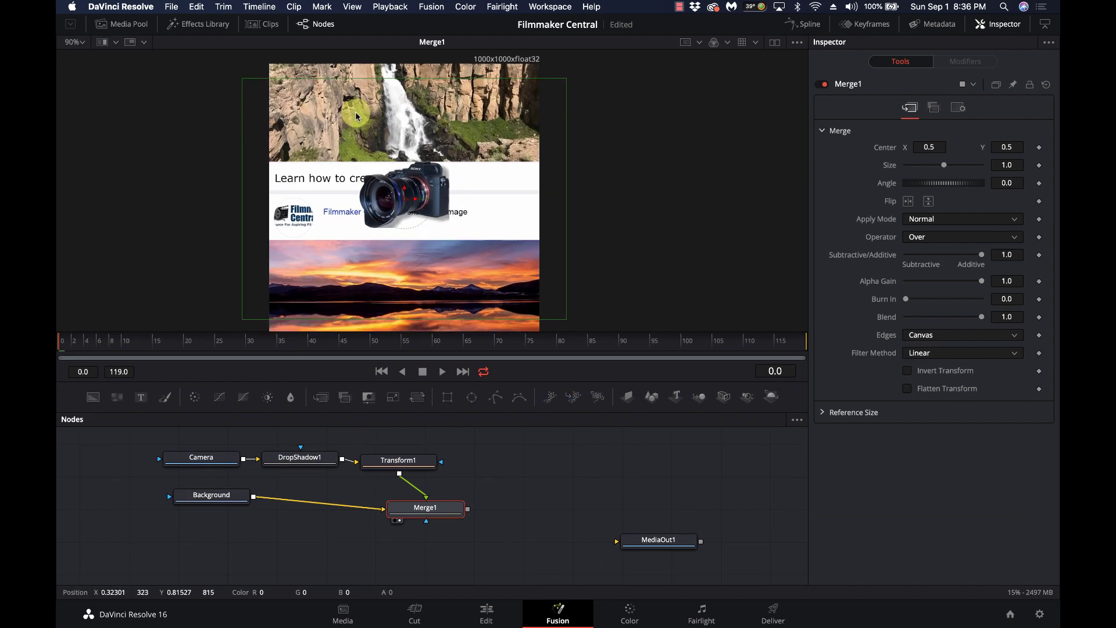
pyautogui.scroll(1, 356, 115)
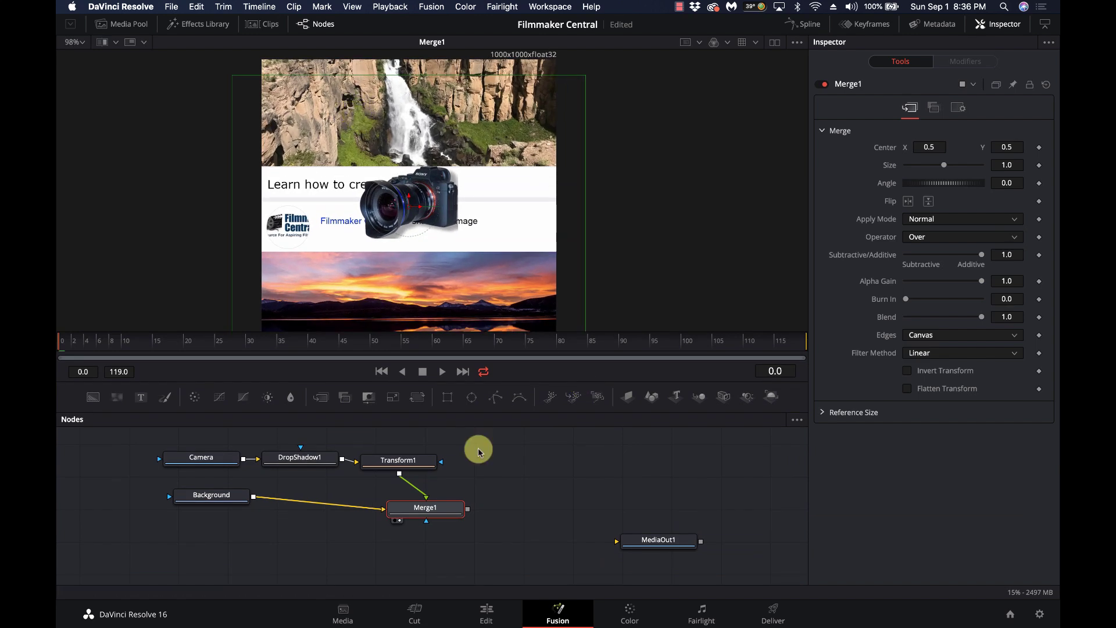
pyautogui.moveTo(467, 509); pyautogui.dragTo(645, 515)
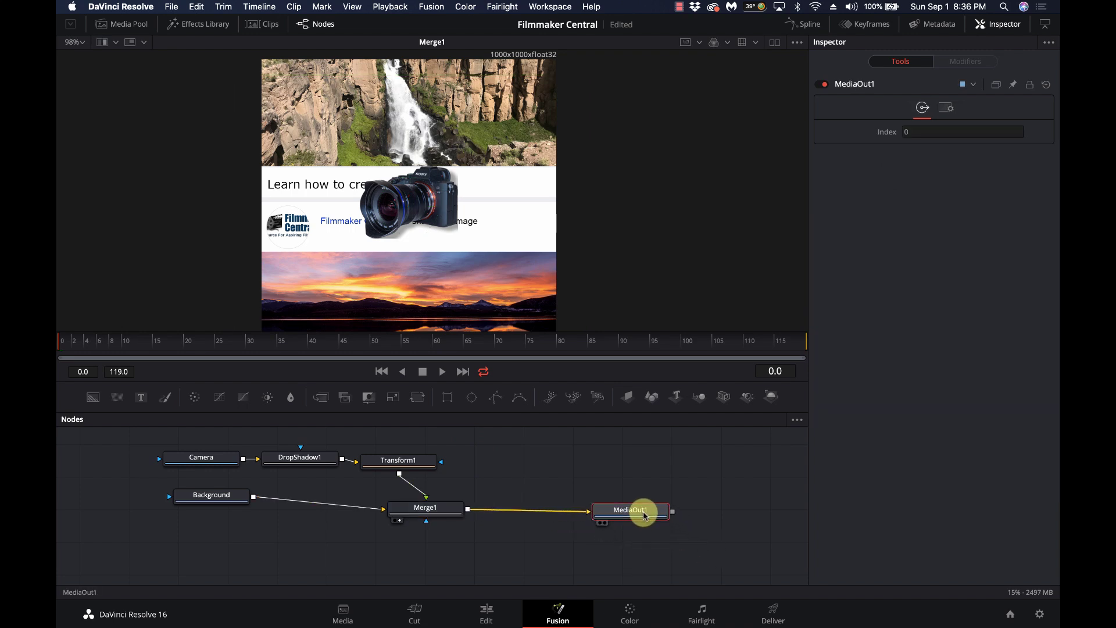
pyautogui.click(409, 457)
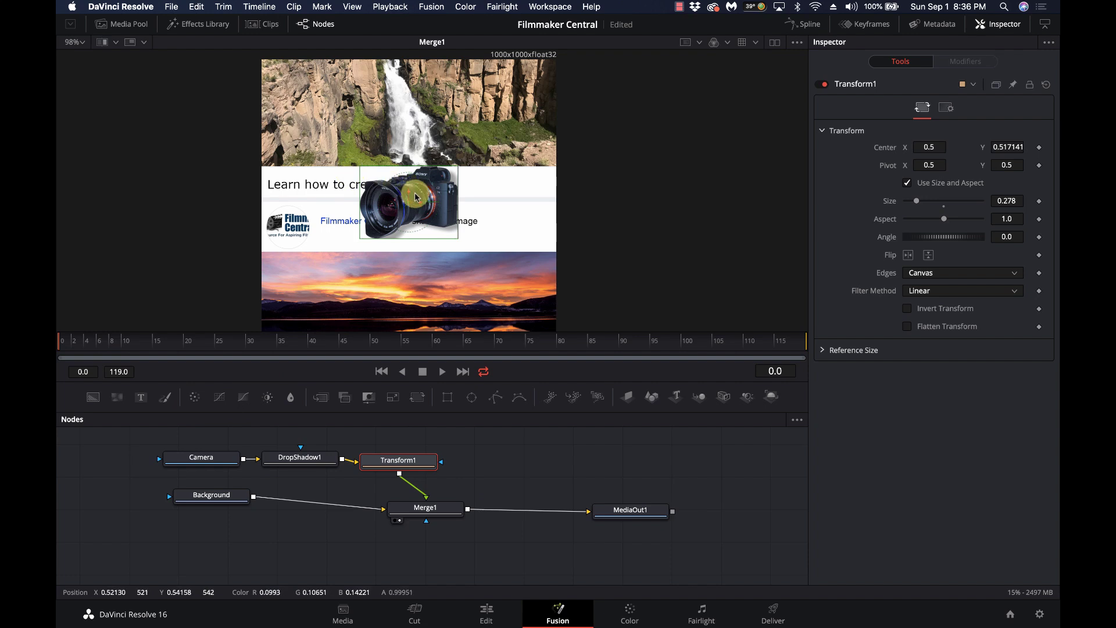
# - Raise the camera to Center Y 0.846870 and keyframe Transform1's Center and Angle at frame 0
pyautogui.moveTo(396, 201); pyautogui.dragTo(407, 107)
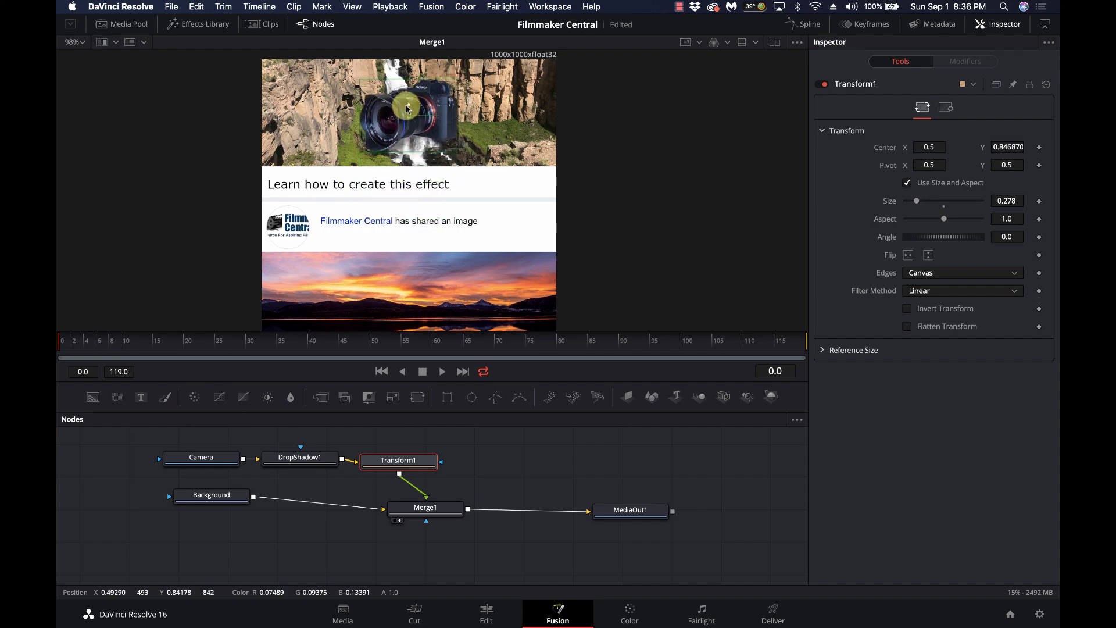
pyautogui.click(1039, 148)
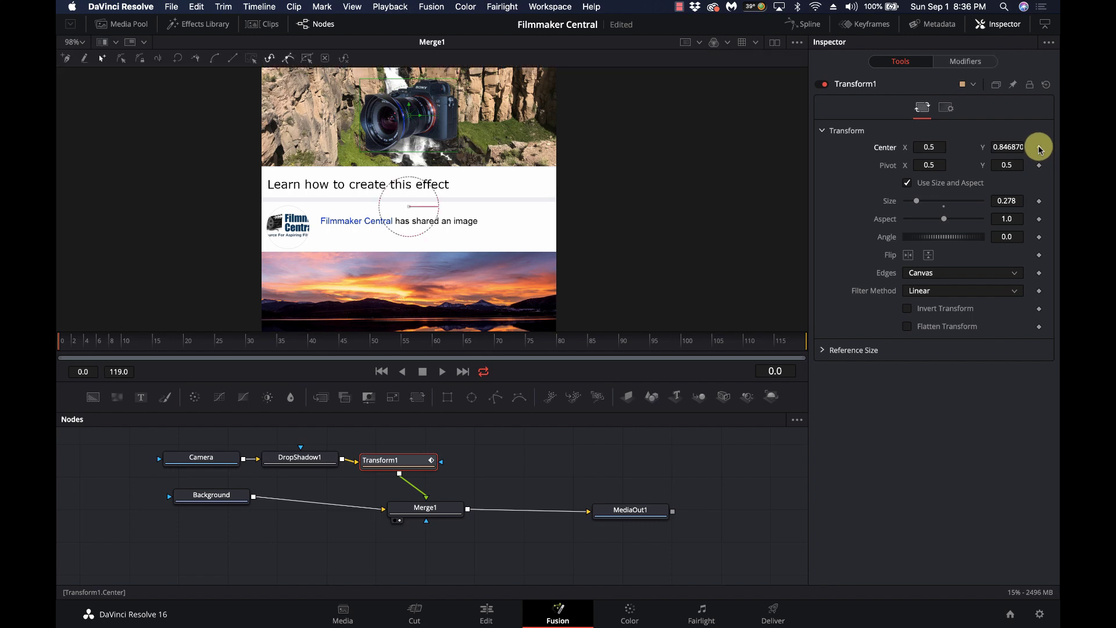
pyautogui.click(1040, 237)
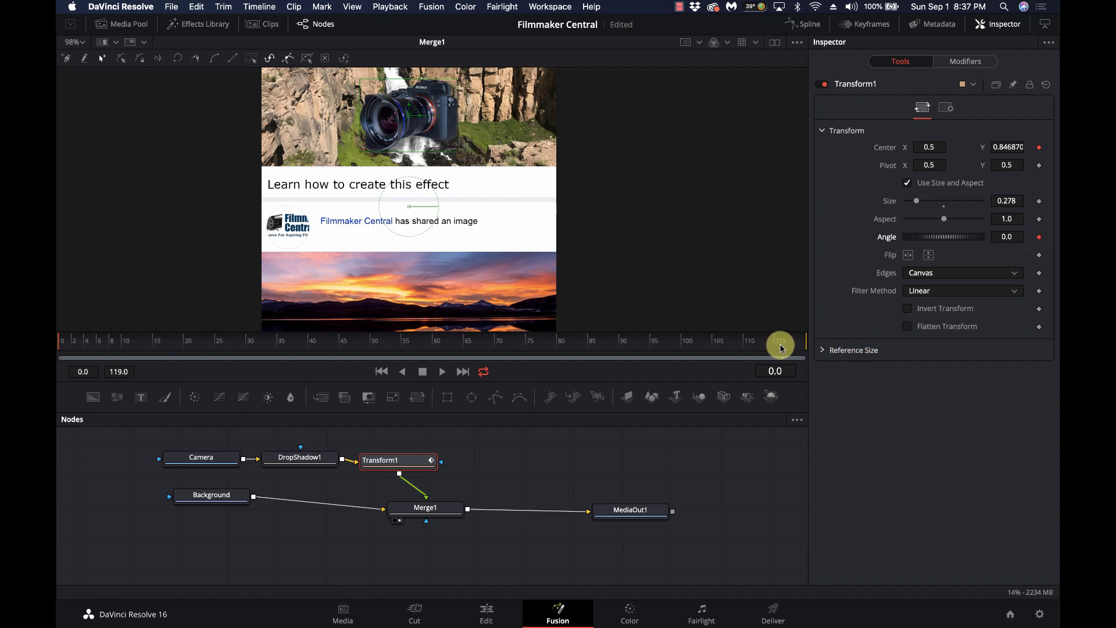
# - Check the clip's final frame 119, then settle the playhead on frame 63
pyautogui.click(794, 343)
pyautogui.moveTo(795, 347); pyautogui.dragTo(810, 346)
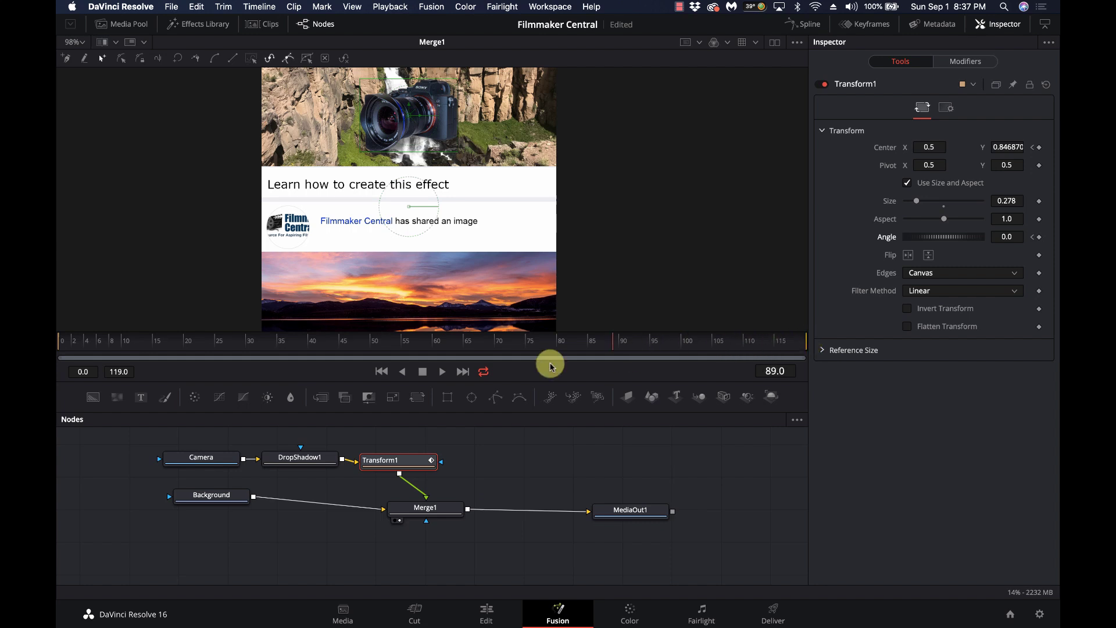
pyautogui.click(426, 346)
pyautogui.moveTo(446, 352); pyautogui.dragTo(460, 348)
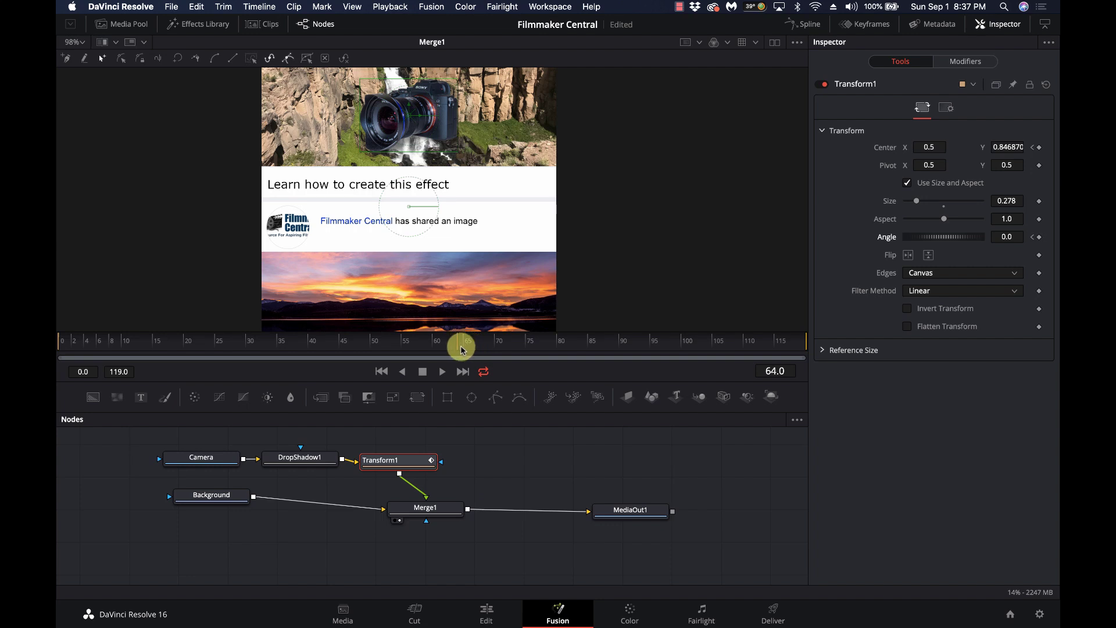
pyautogui.moveTo(459, 348); pyautogui.dragTo(454, 348)
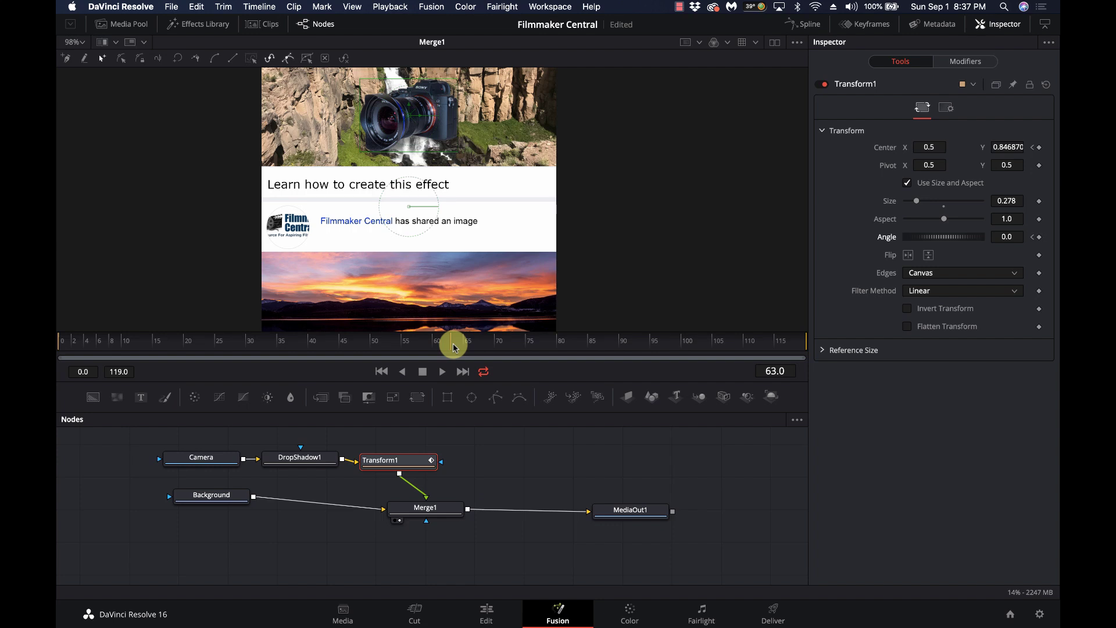
# - Zoom the viewer and move the playhead to frame 60
pyautogui.scroll(-6, 452, 268)
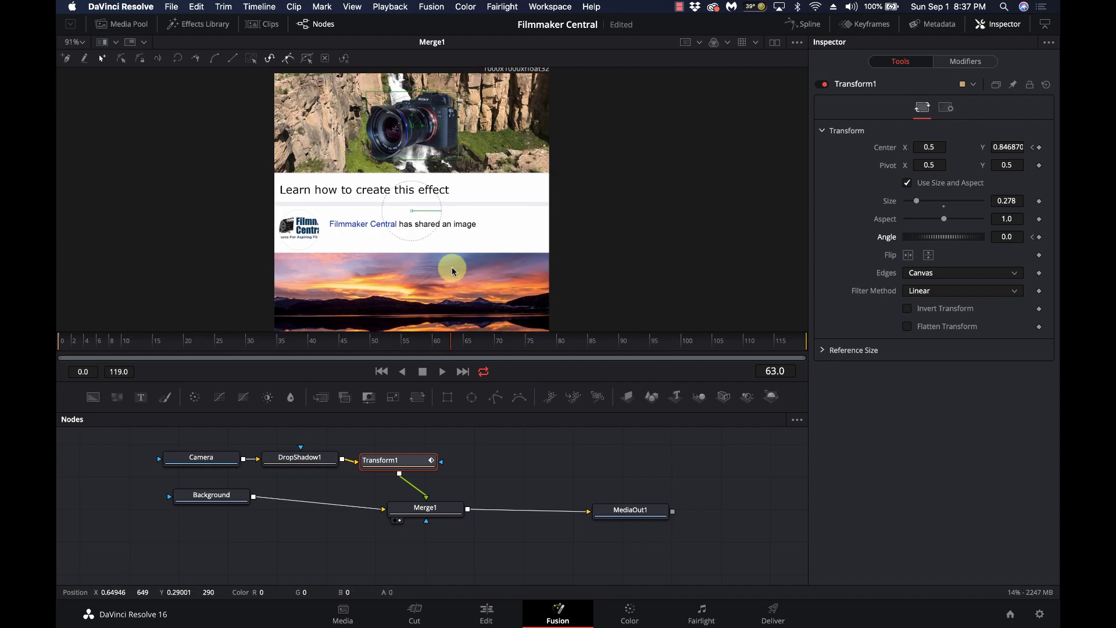
pyautogui.scroll(3, 451, 266)
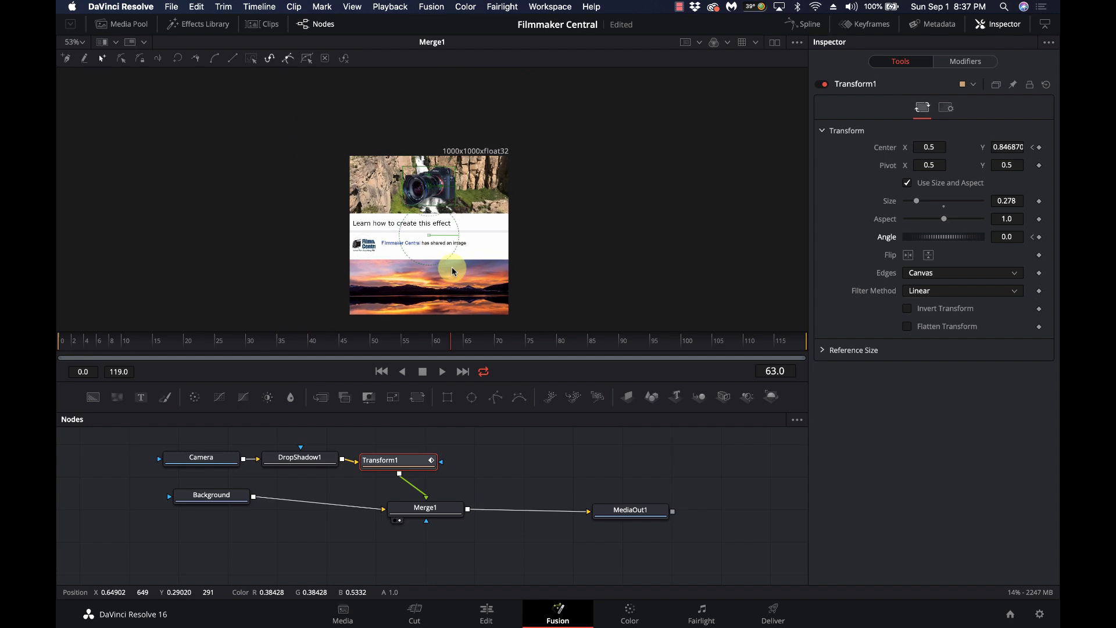
pyautogui.scroll(2, 451, 268)
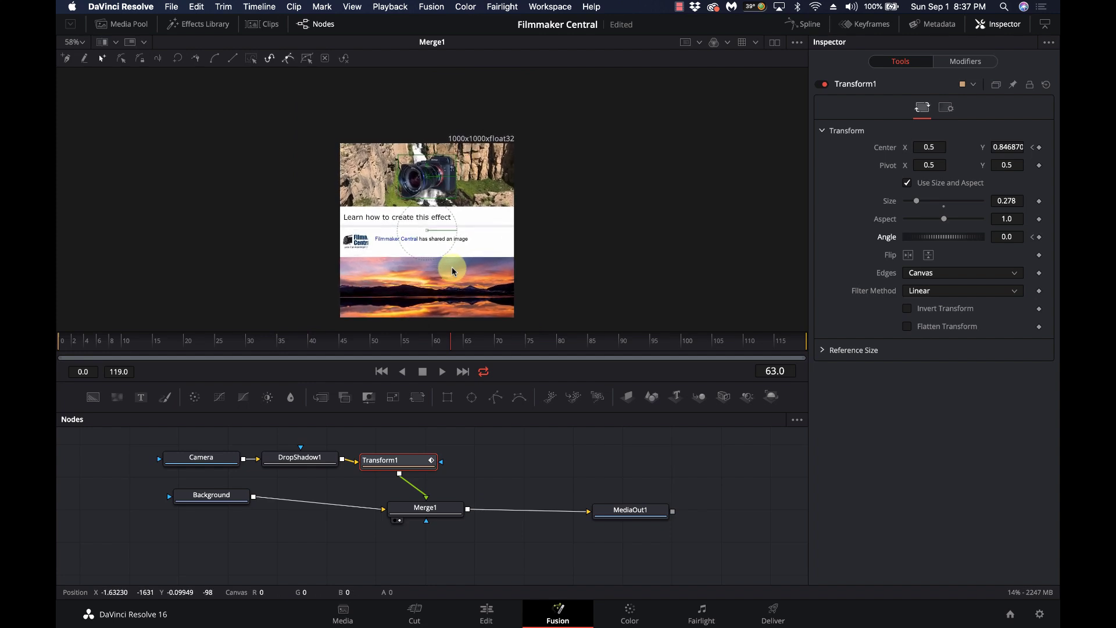
pyautogui.scroll(2, 452, 268)
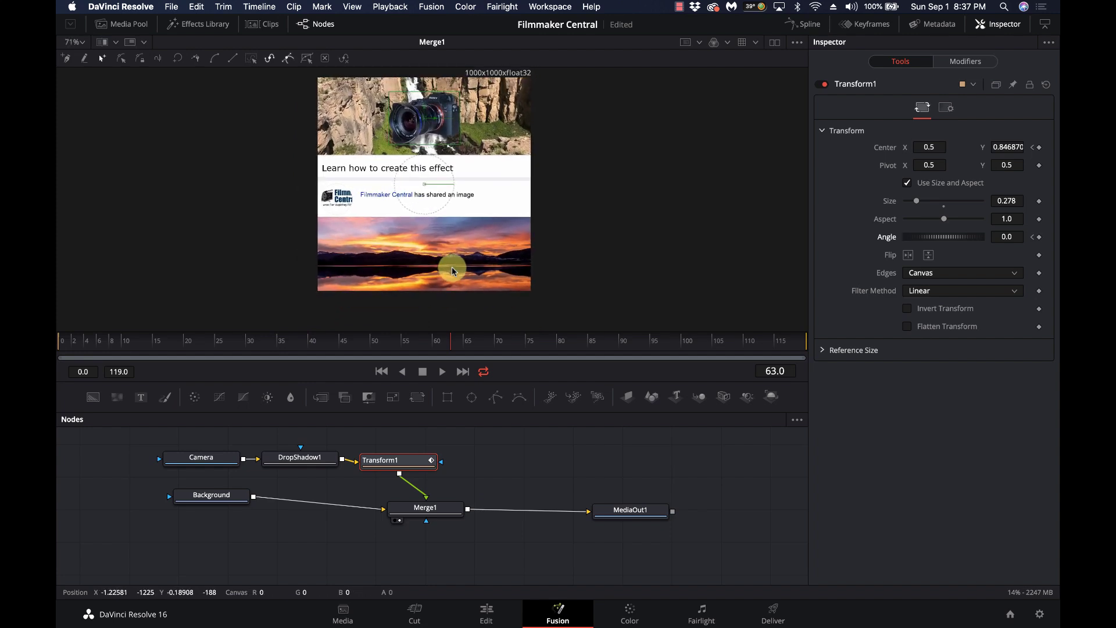
pyautogui.scroll(3, 451, 268)
pyautogui.scroll(-2, 451, 269)
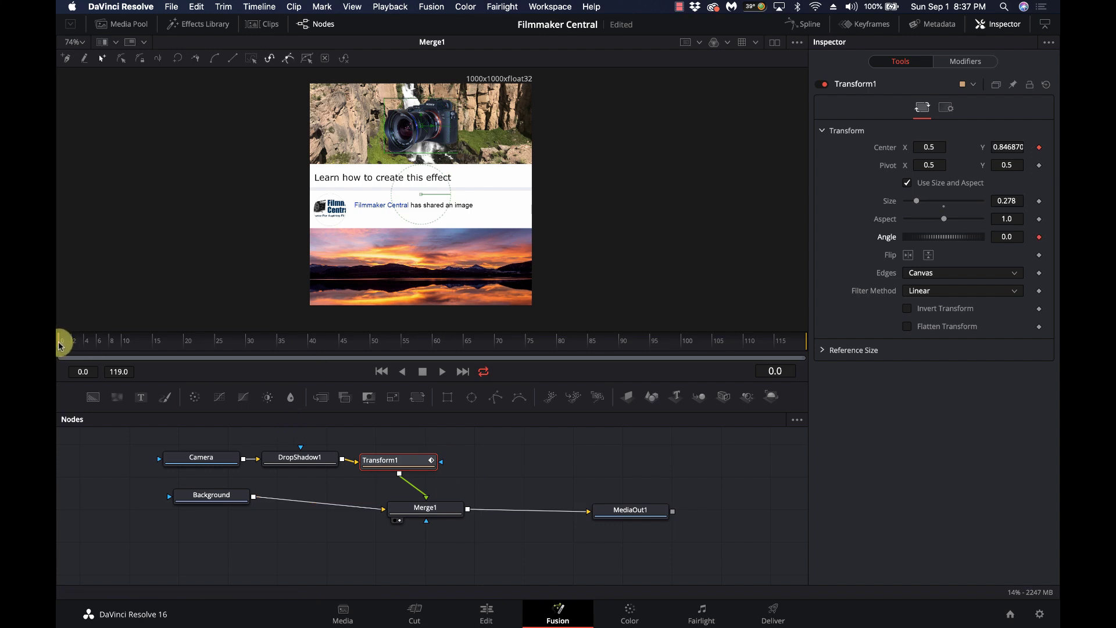
pyautogui.moveTo(60, 345); pyautogui.dragTo(871, 347)
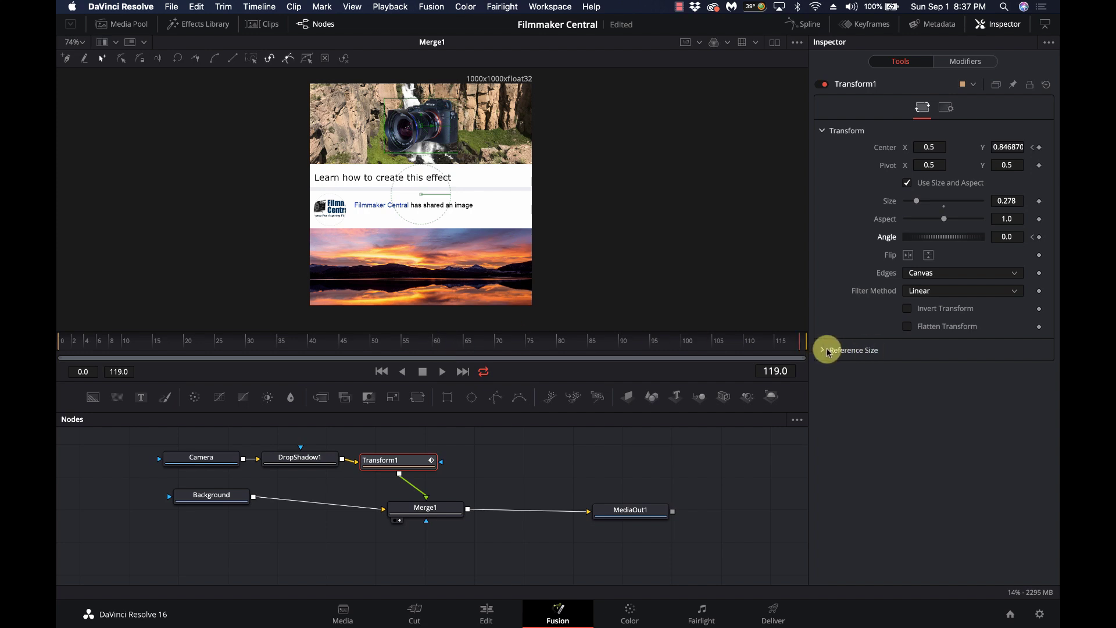
pyautogui.moveTo(828, 352); pyautogui.dragTo(436, 353)
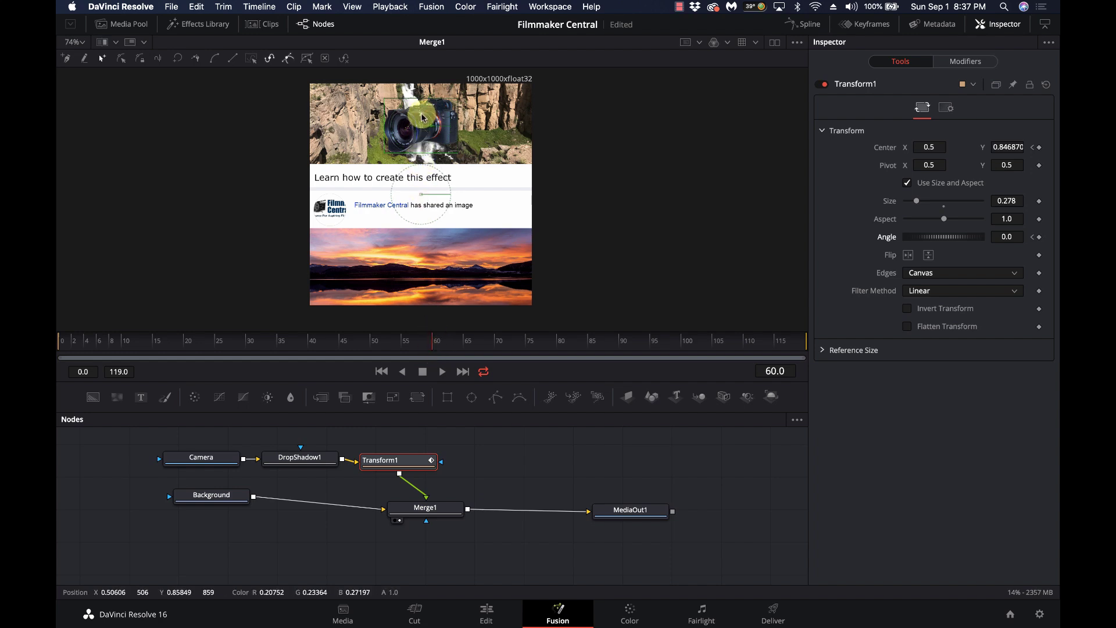
# - At frame 60, drop the camera into the sunset strip, keyframe its angle, then go to frame 29
pyautogui.moveTo(422, 118); pyautogui.dragTo(414, 259)
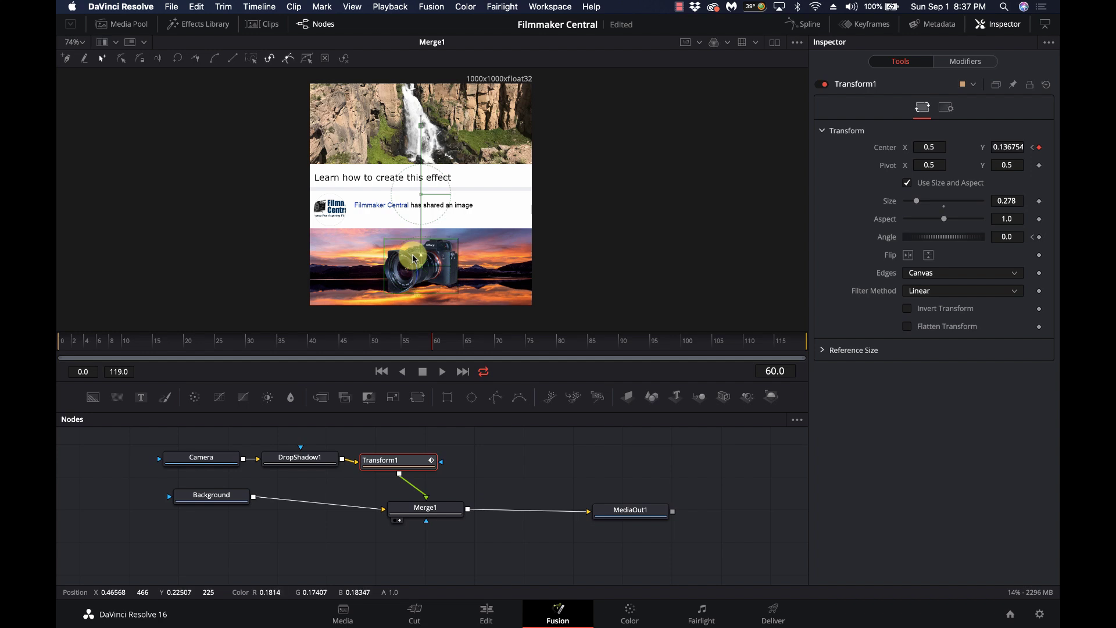
pyautogui.moveTo(414, 259); pyautogui.dragTo(414, 260)
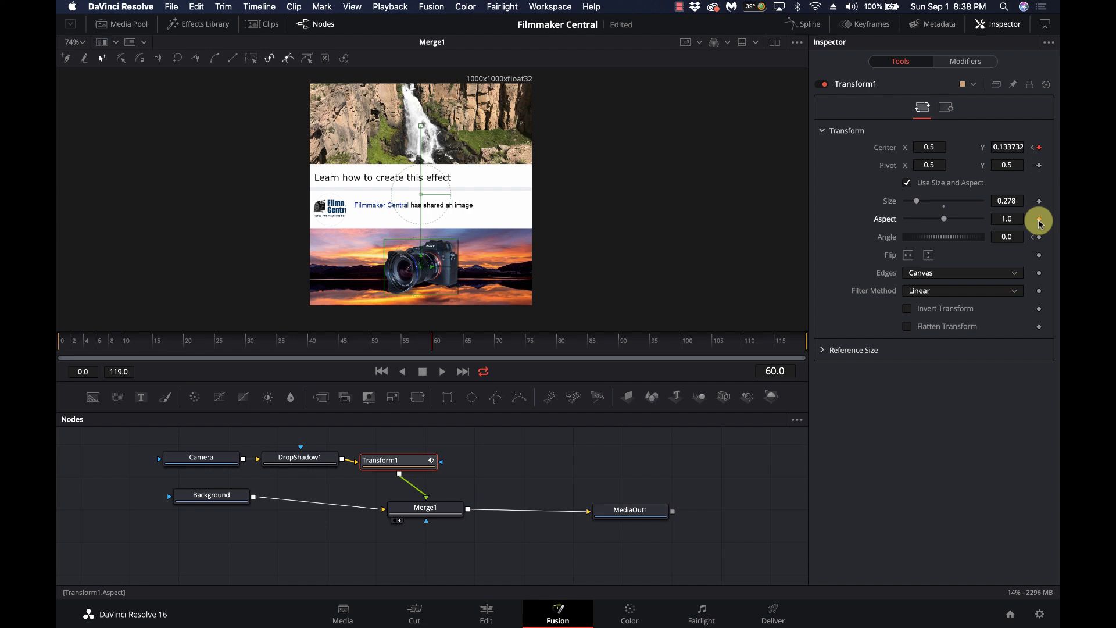
pyautogui.click(1039, 237)
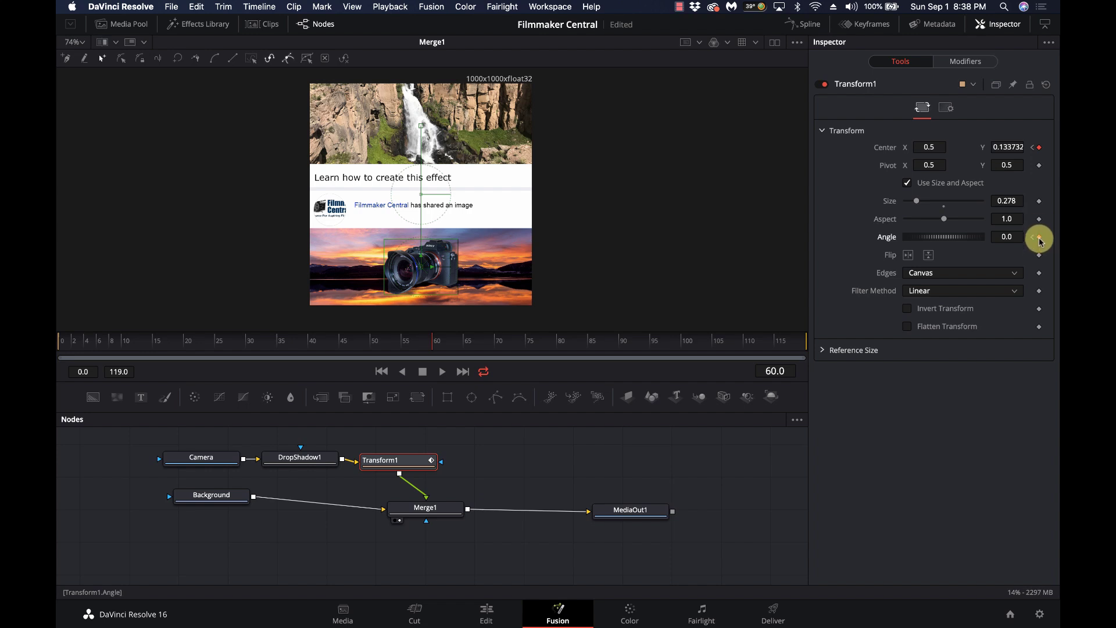
pyautogui.click(451, 270)
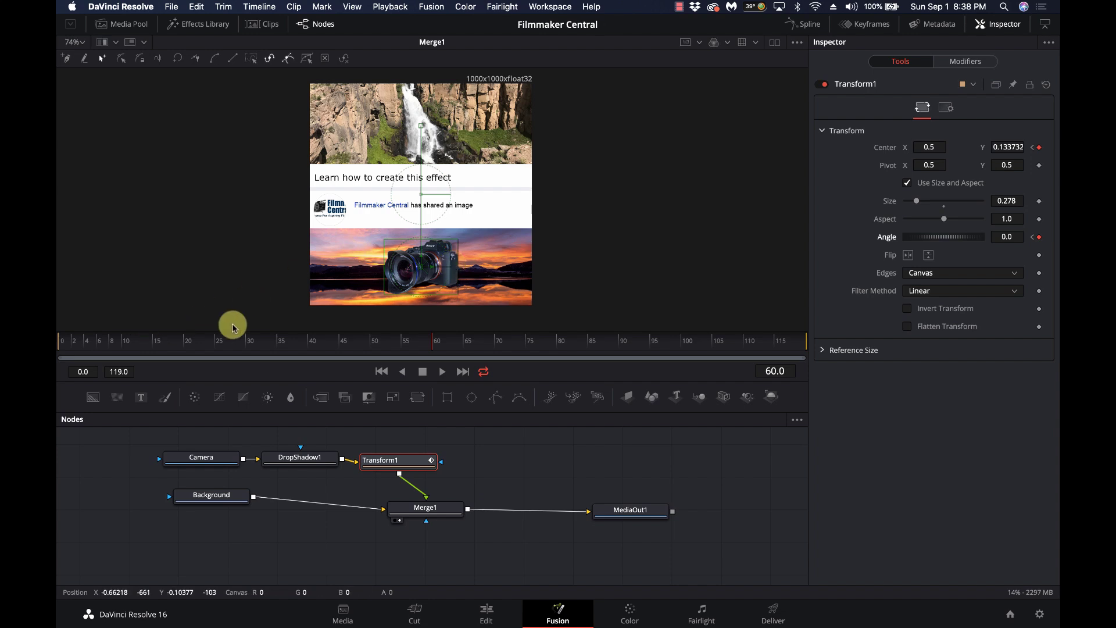
pyautogui.click(242, 342)
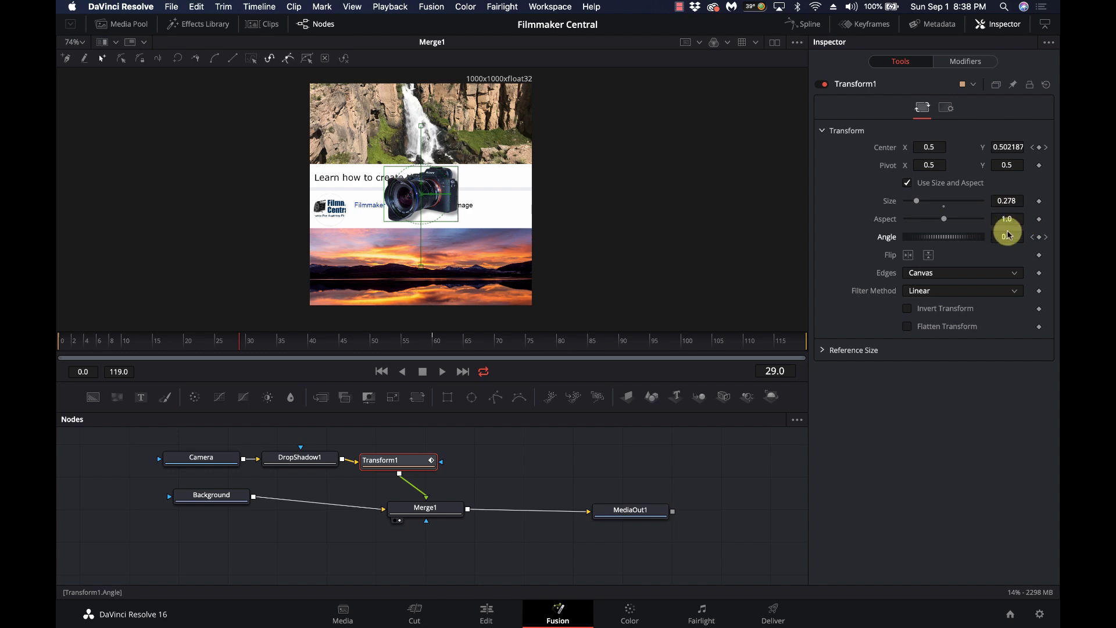
# - Tilt the camera to -14.9 degrees at frame 29, then play the drop from frame 0
pyautogui.moveTo(1005, 237); pyautogui.dragTo(917, 224)
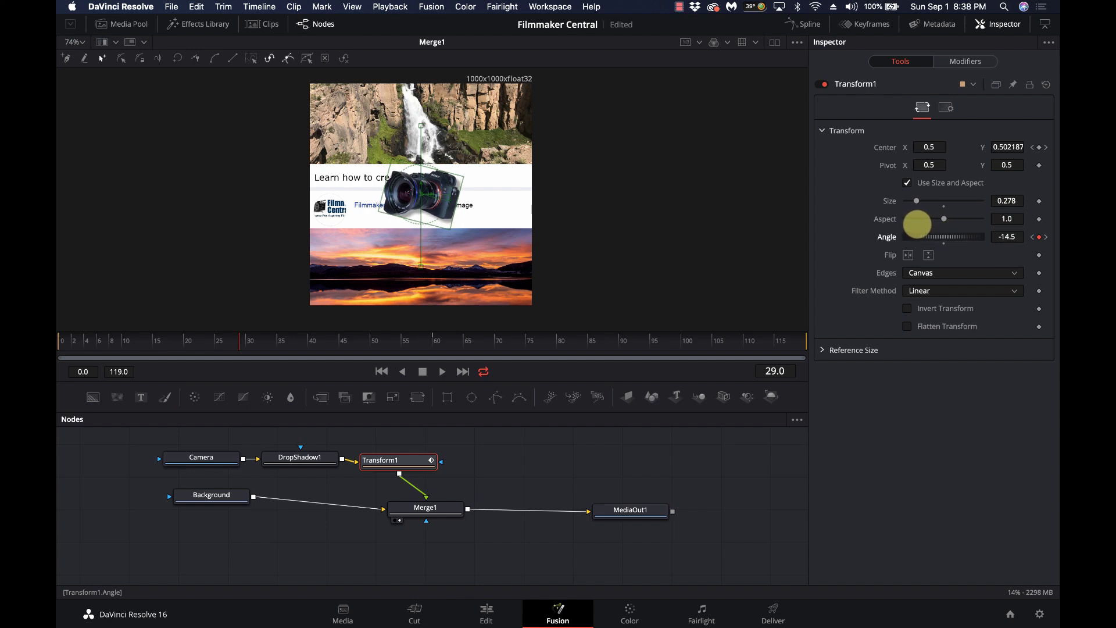
pyautogui.click(1006, 237)
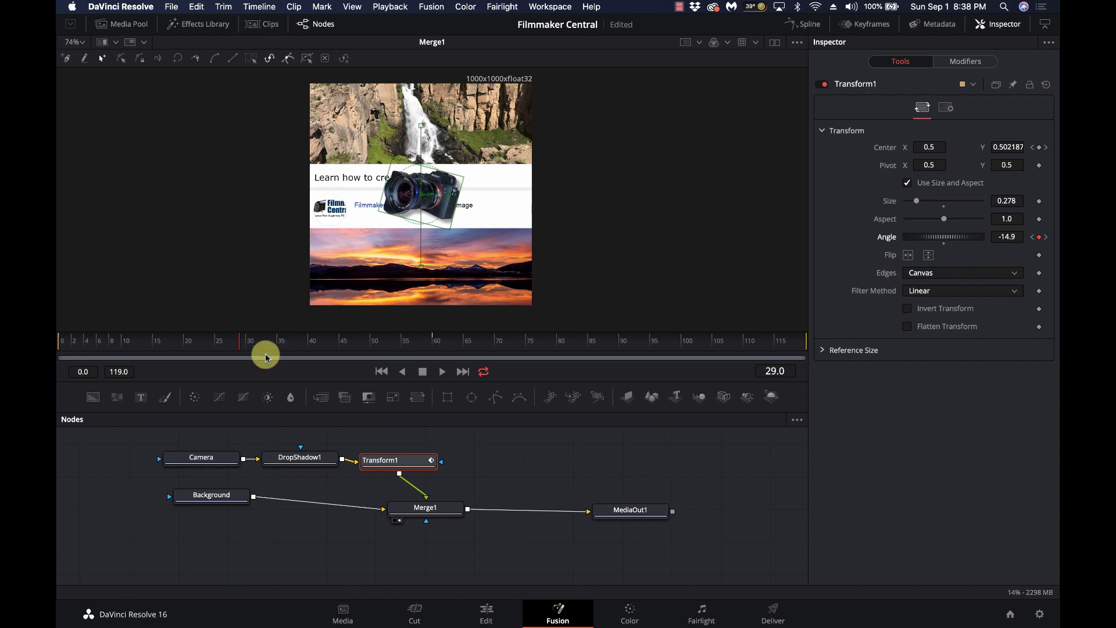
pyautogui.moveTo(265, 355); pyautogui.dragTo(60, 339)
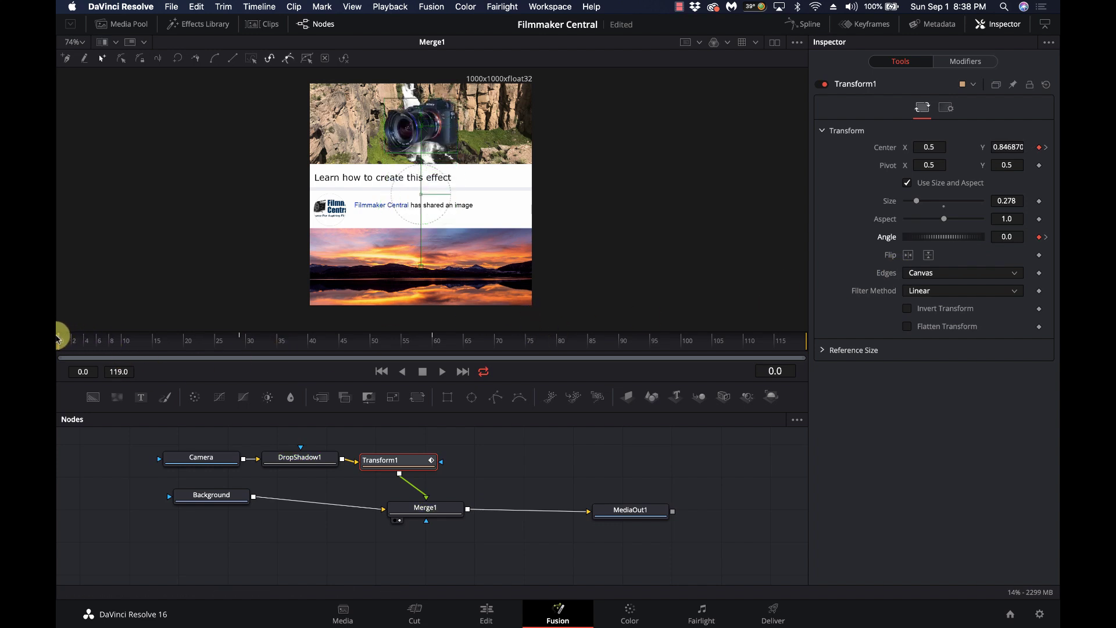
pyautogui.press('space')
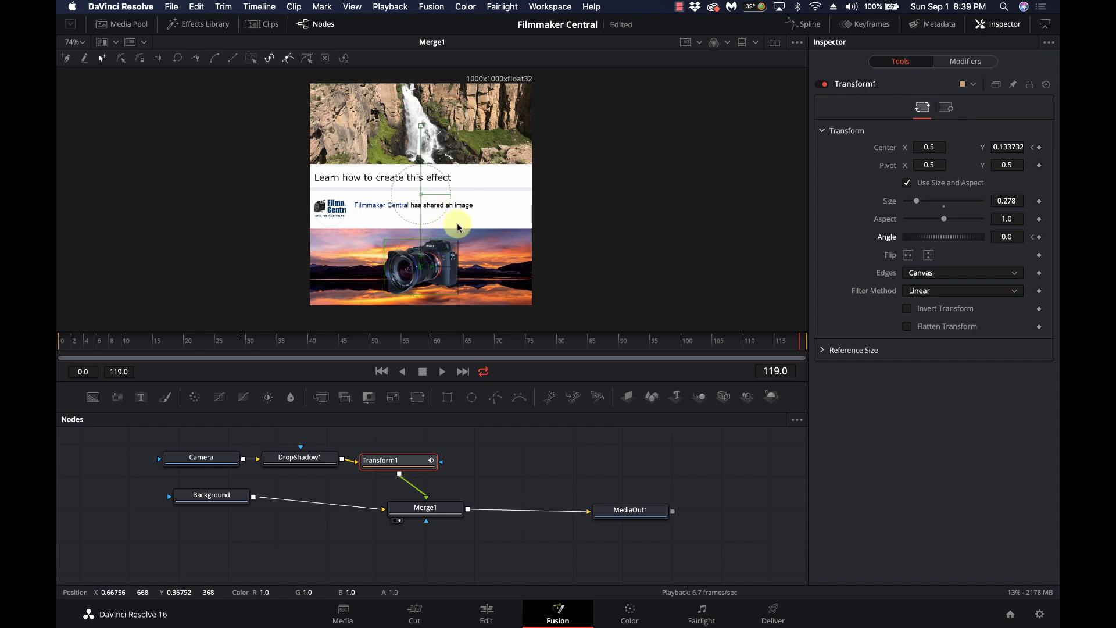
# - Move the camera back up to the waterfall at frame 119 and tilt it to 8.9 degrees at frame 91
pyautogui.moveTo(420, 256); pyautogui.dragTo(422, 118)
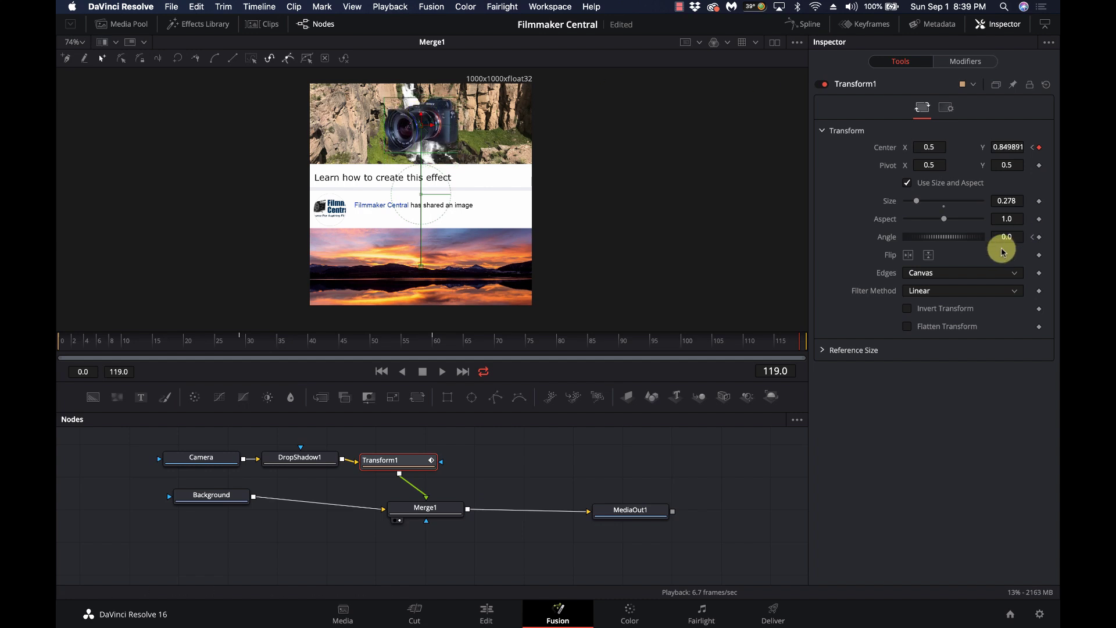
pyautogui.click(627, 341)
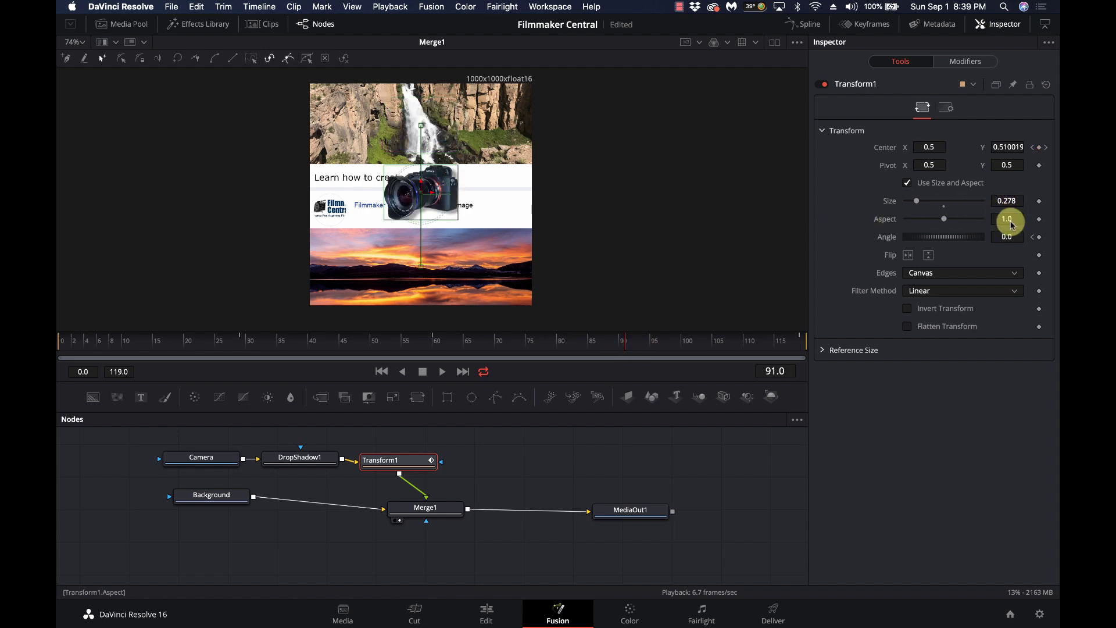
pyautogui.moveTo(1004, 234); pyautogui.dragTo(570, 212)
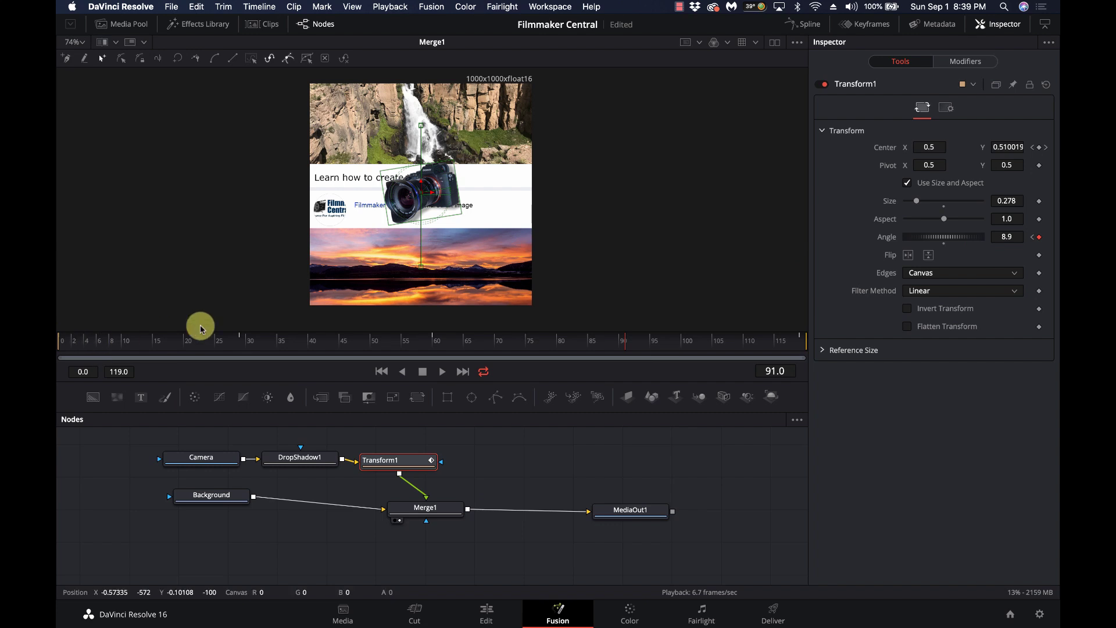
pyautogui.click(498, 340)
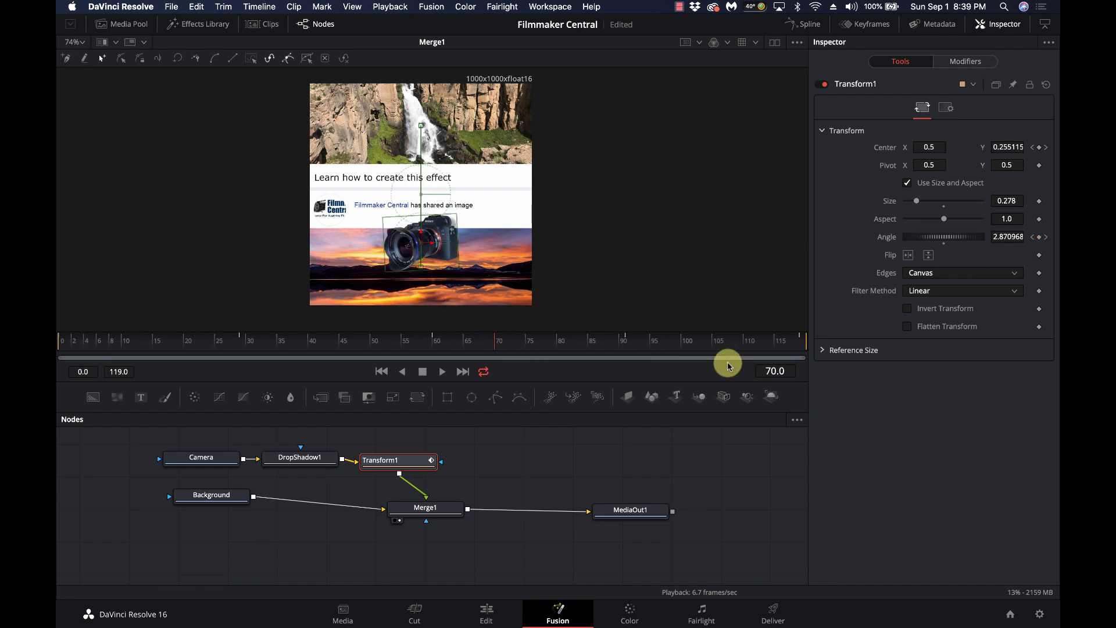
pyautogui.click(381, 371)
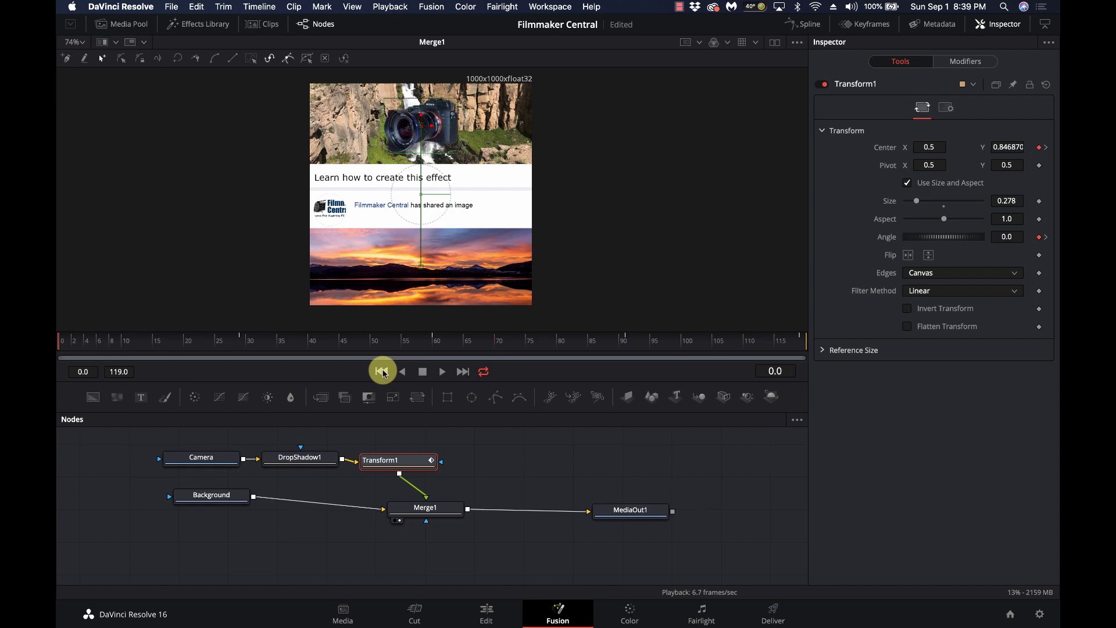
# - Preview the camera animation and reposition the Merge1 node in the node graph
pyautogui.click(441, 374)
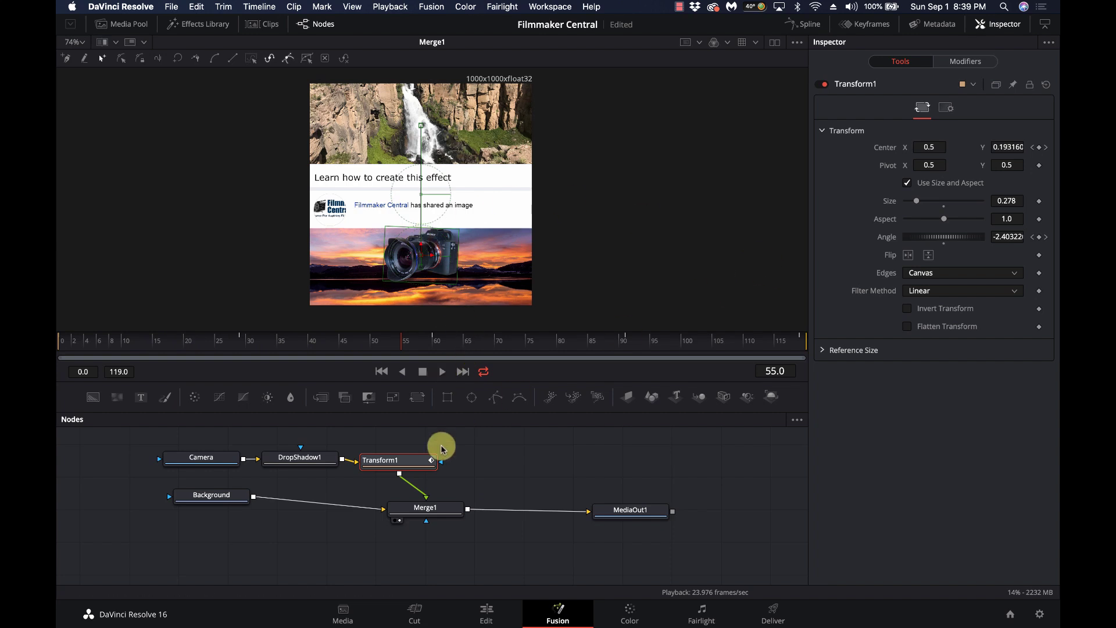
pyautogui.moveTo(486, 345); pyautogui.dragTo(616, 323)
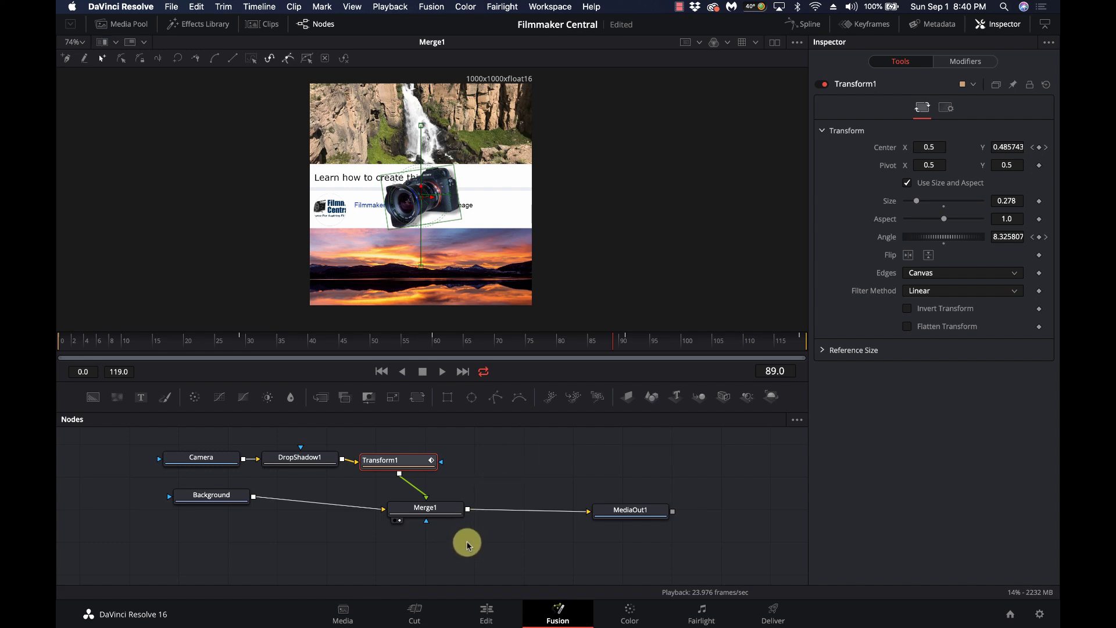
pyautogui.moveTo(439, 512); pyautogui.dragTo(429, 511)
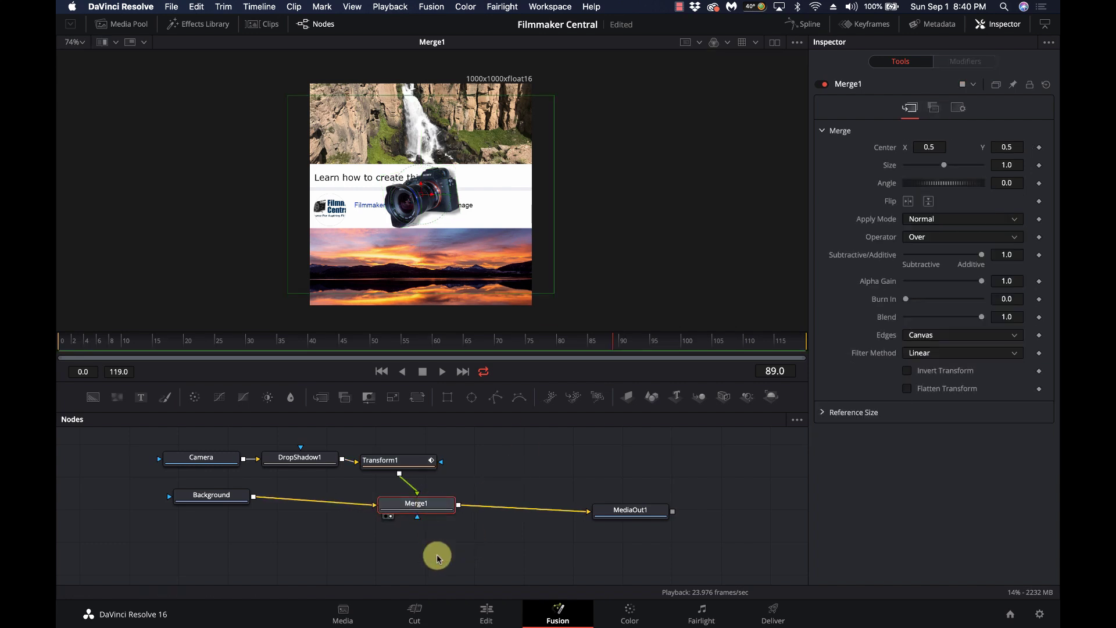
# - Add a Rectangle mask fitted to the white band (width 1.0, height 0.29, centre Y 0.49) below Merge1
pyautogui.hotkey('shift', 'space')
pyautogui.write('rect')
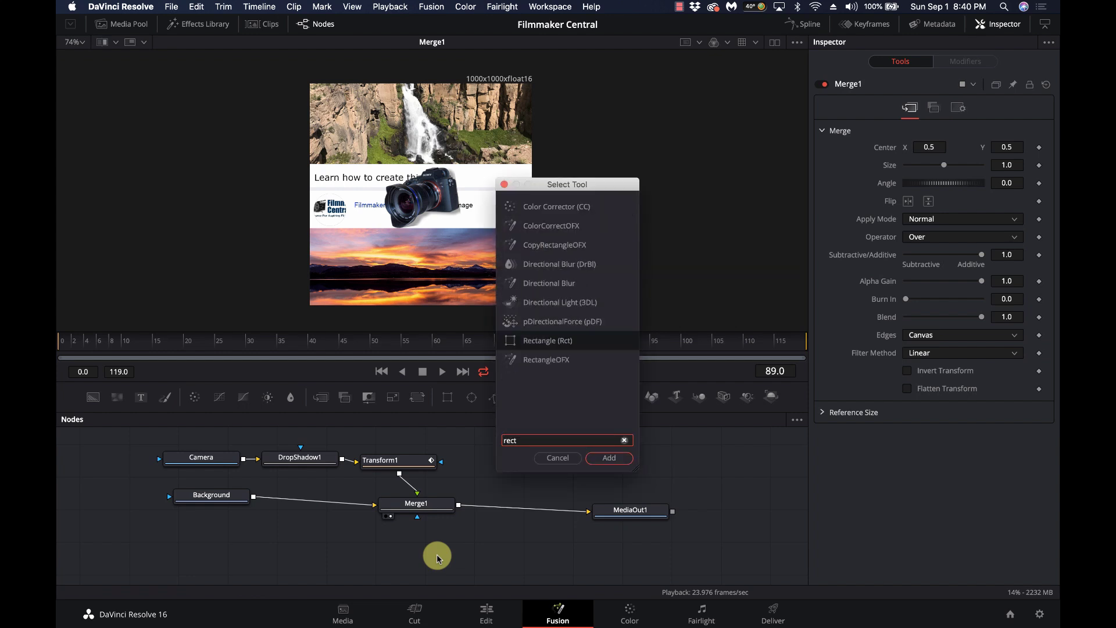
pyautogui.press('Return')
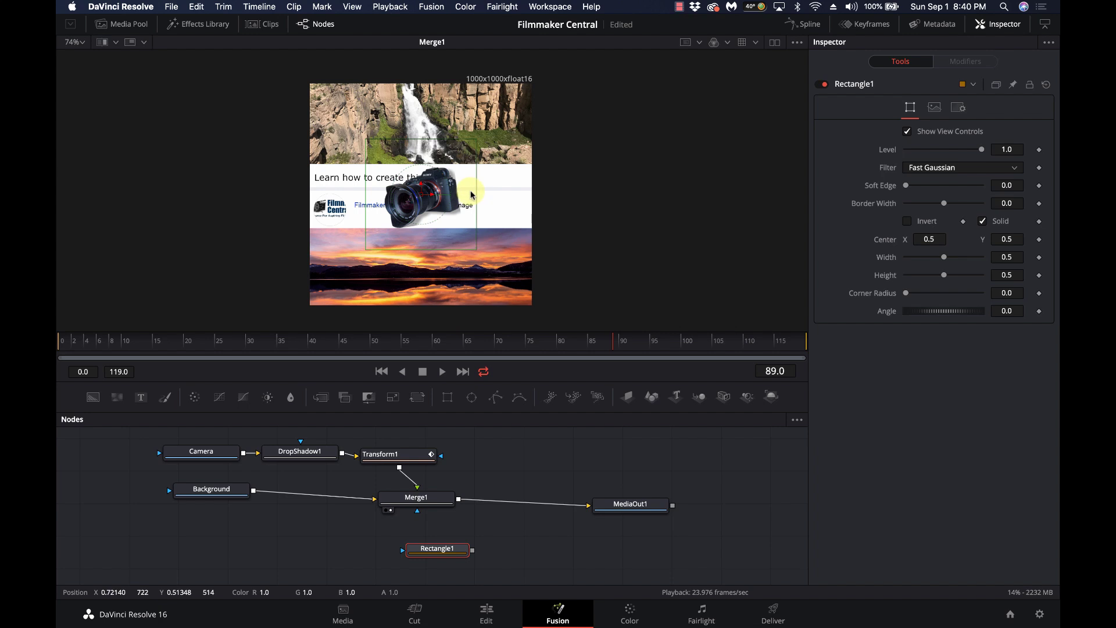
pyautogui.moveTo(475, 195); pyautogui.dragTo(531, 187)
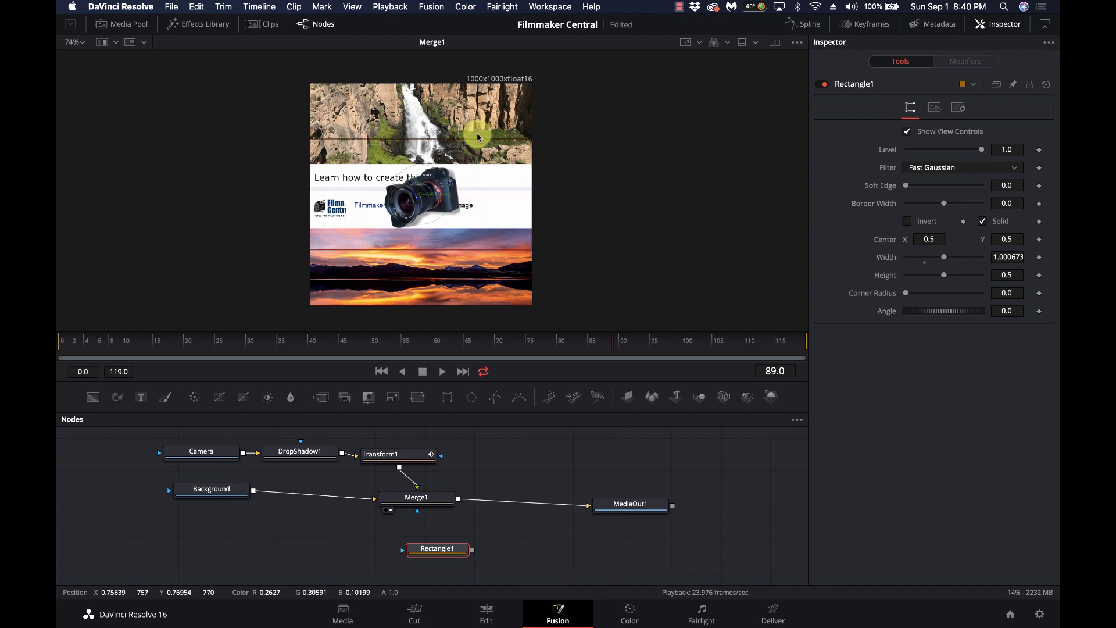
pyautogui.moveTo(476, 139); pyautogui.dragTo(476, 157)
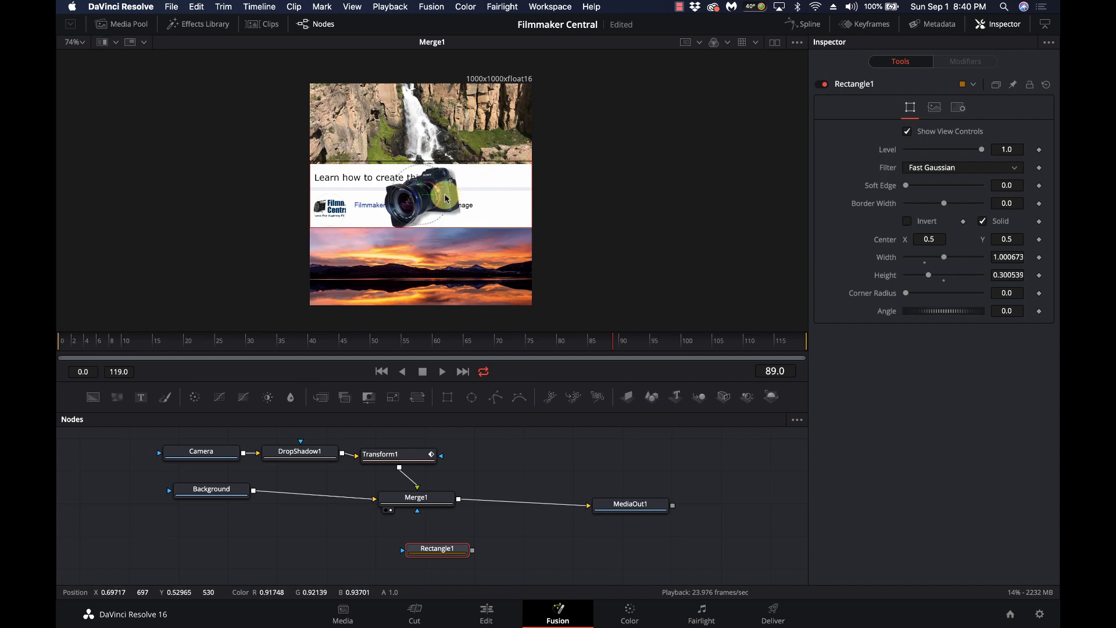
pyautogui.scroll(5, 423, 192)
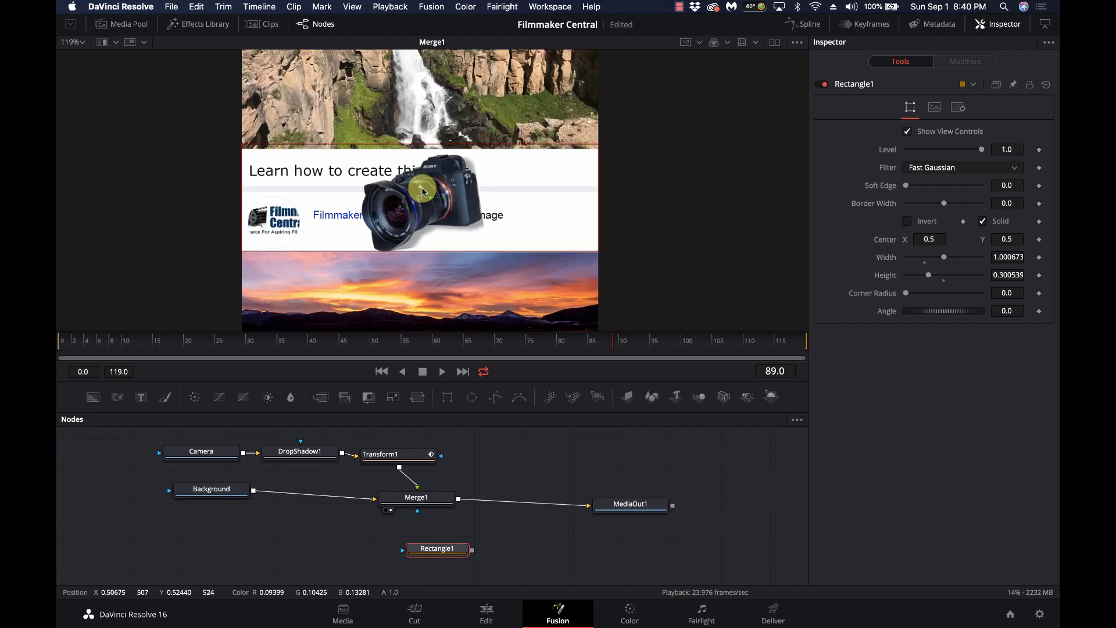
pyautogui.moveTo(423, 191); pyautogui.dragTo(418, 197)
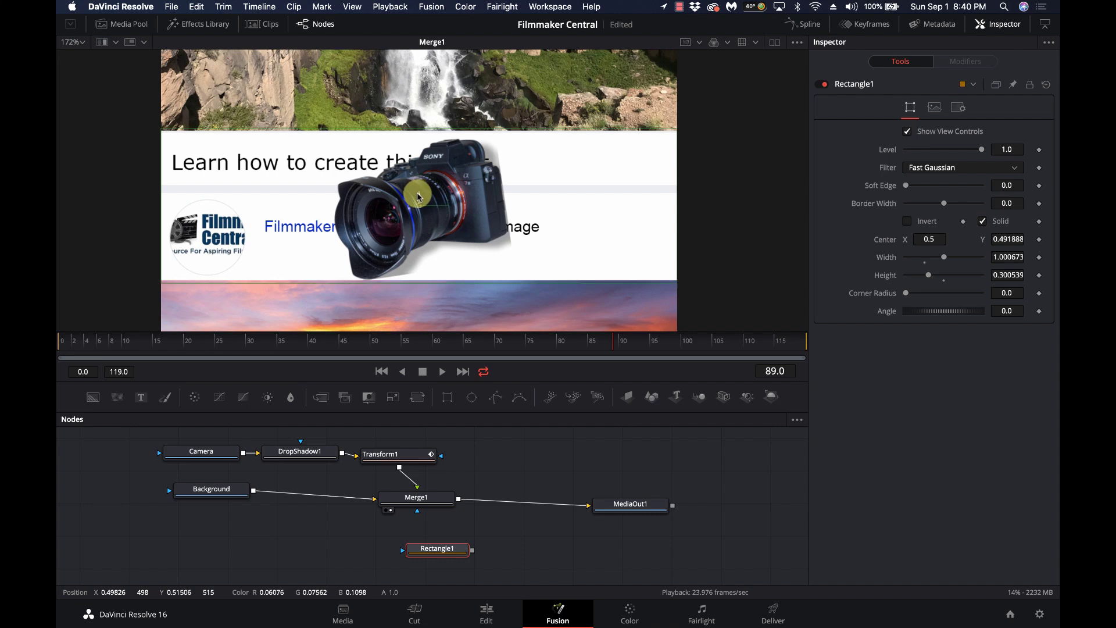
pyautogui.moveTo(445, 126); pyautogui.dragTo(449, 131)
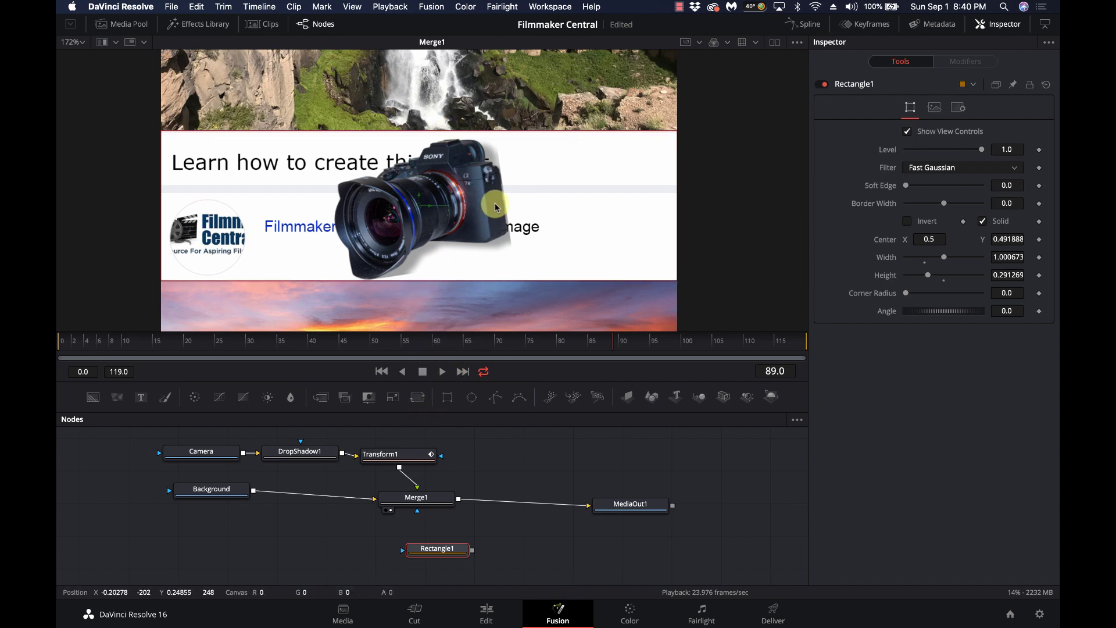
pyautogui.scroll(-3, 495, 207)
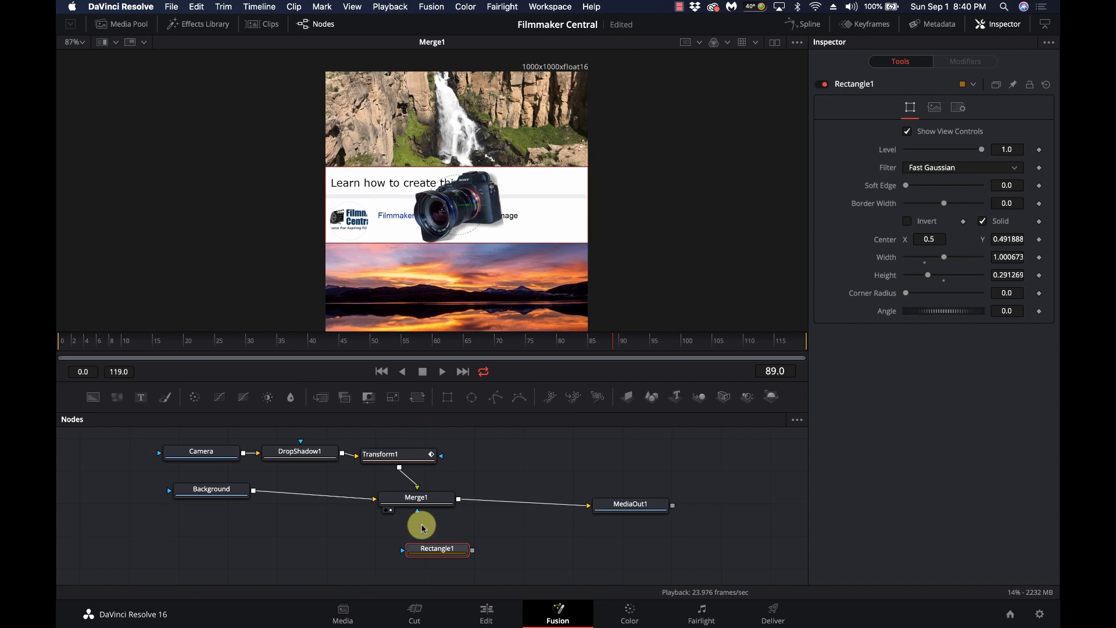
pyautogui.moveTo(449, 550); pyautogui.dragTo(392, 550)
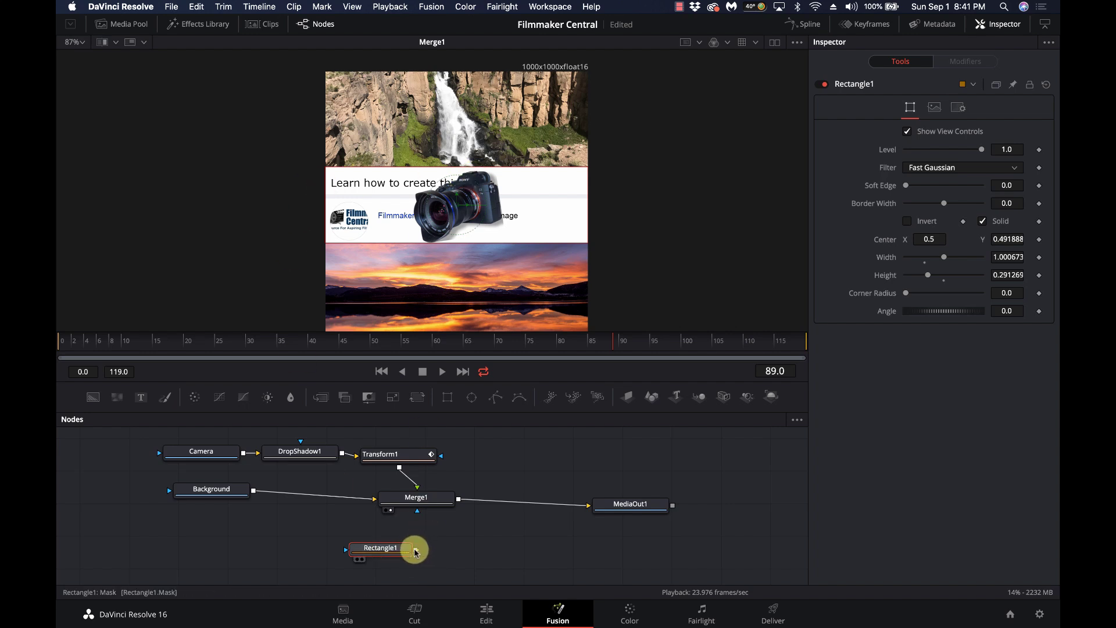
# - Connect Rectangle1 to Merge1's effect mask input, with Invert turned on
pyautogui.moveTo(415, 551); pyautogui.dragTo(418, 513)
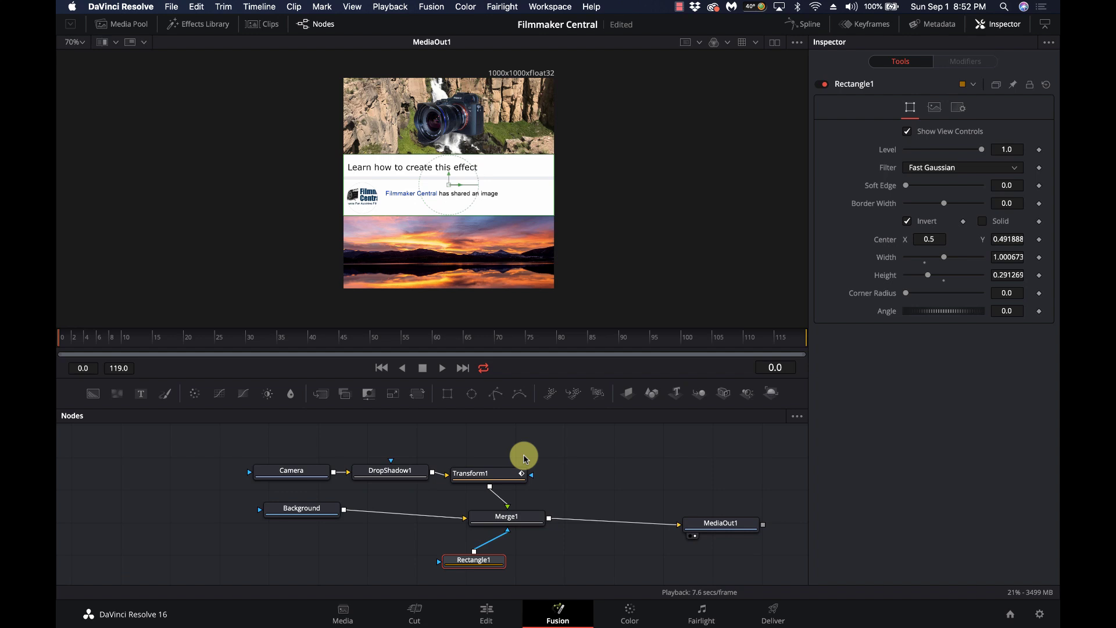
# - Scrub the camera's motion and test the mask's Solid option at frame 45
pyautogui.moveTo(81, 340); pyautogui.dragTo(427, 325)
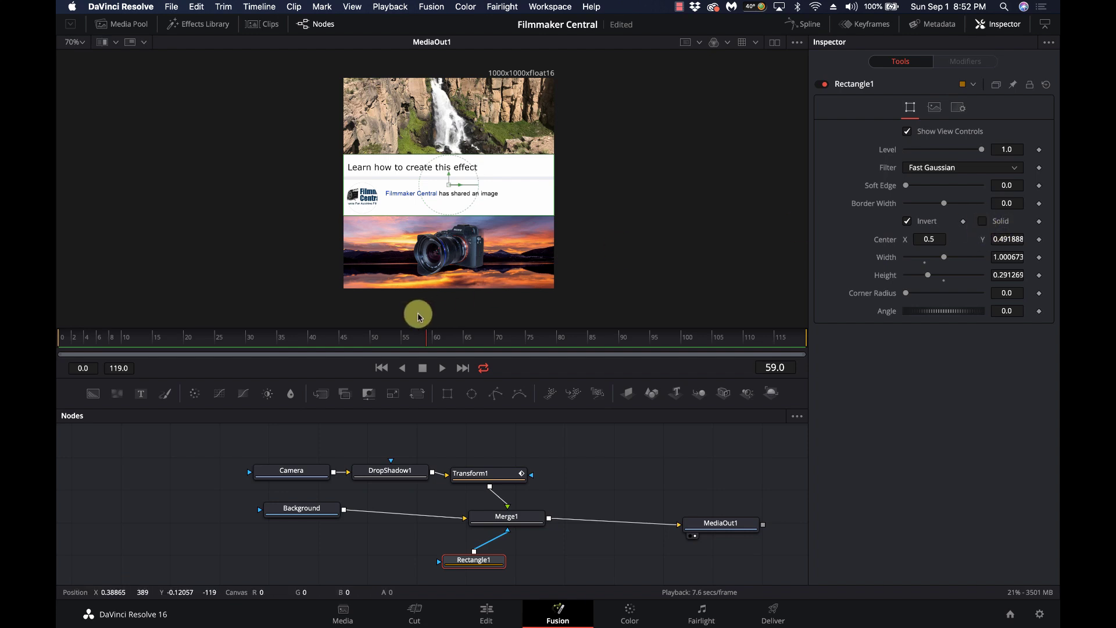
pyautogui.moveTo(425, 337); pyautogui.dragTo(340, 337)
pyautogui.click(984, 221)
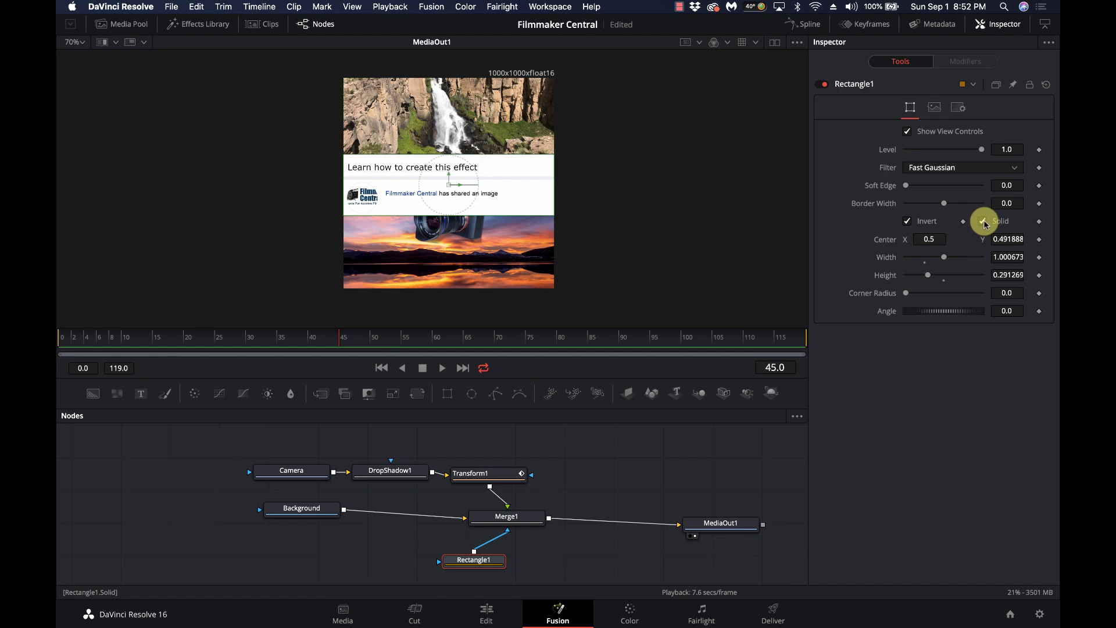
pyautogui.click(983, 221)
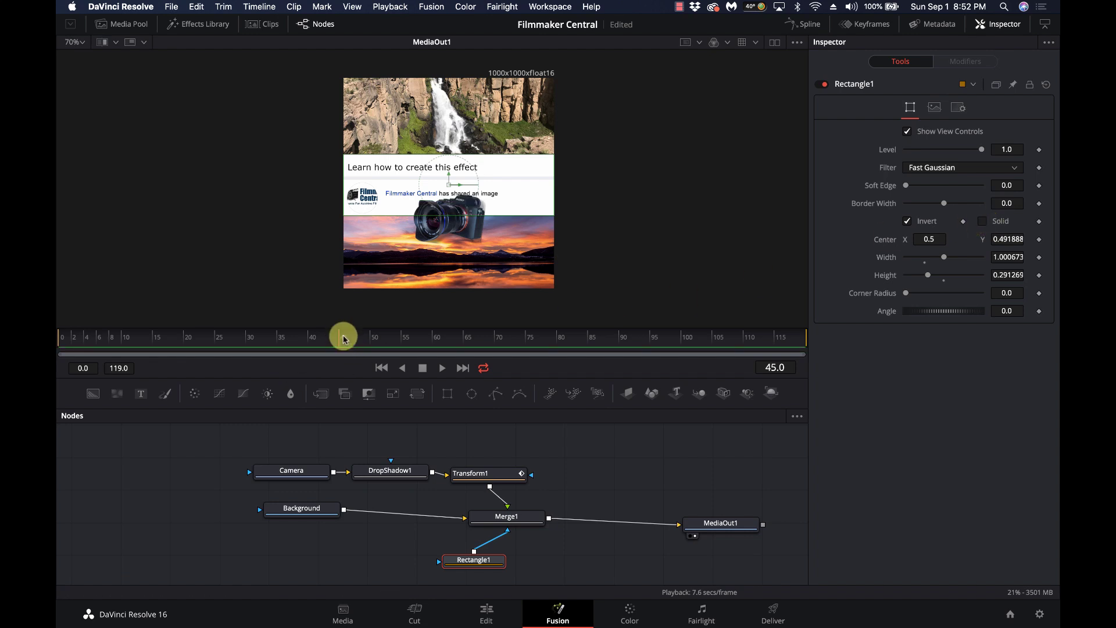
# - Keyframe Solid off at frame 60 and on at frame 61, then preview the later frames
pyautogui.moveTo(343, 339); pyautogui.dragTo(445, 339)
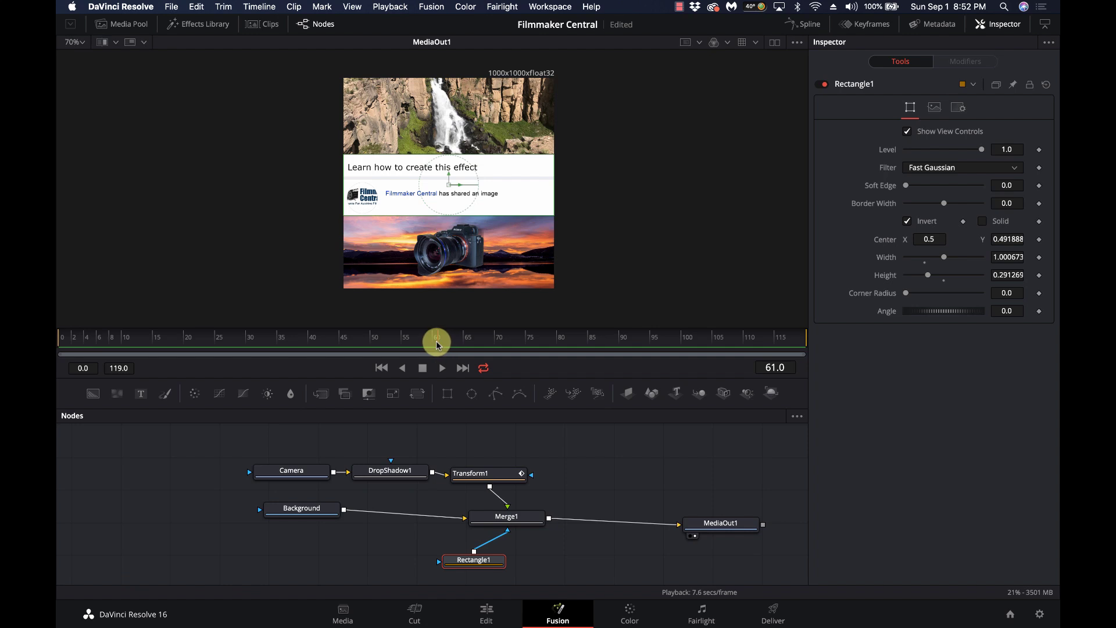
pyautogui.moveTo(438, 343); pyautogui.dragTo(432, 342)
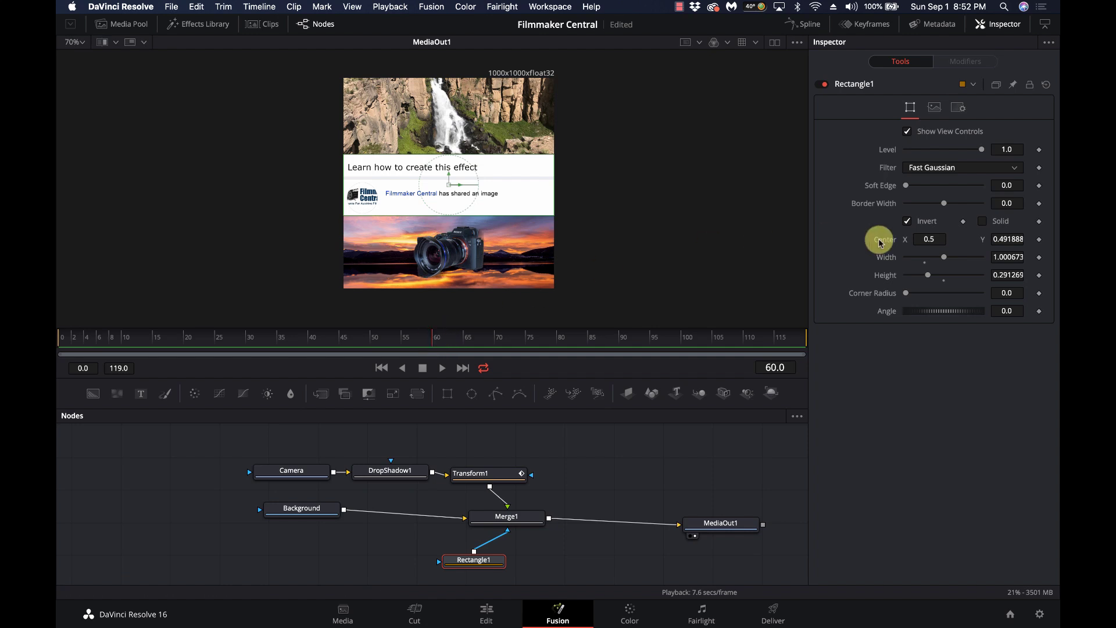
pyautogui.click(1039, 222)
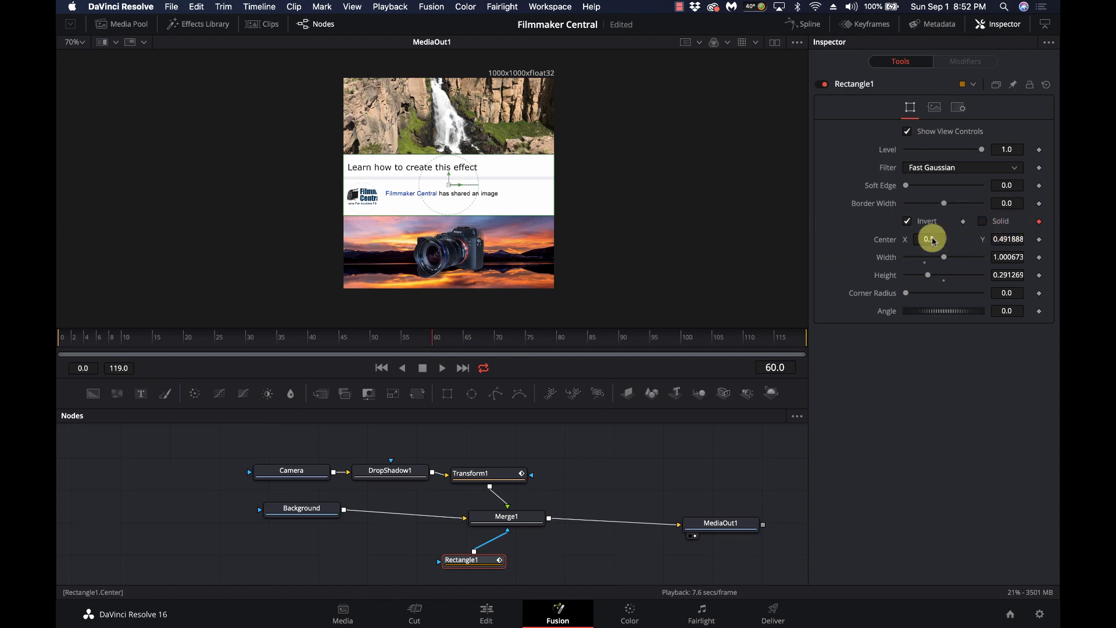
pyautogui.click(440, 346)
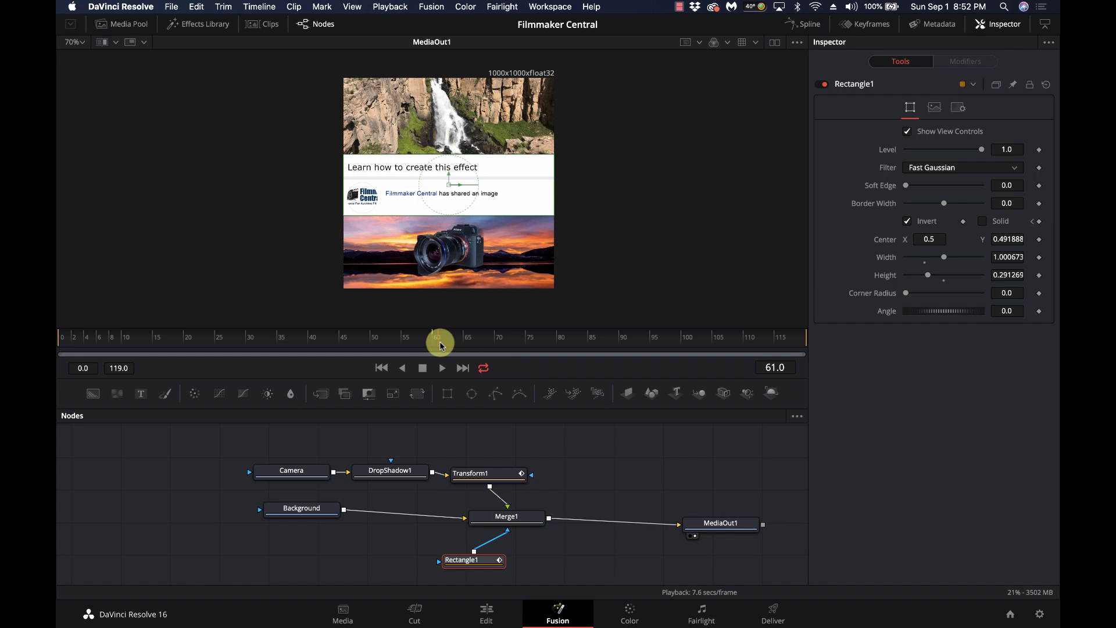
pyautogui.click(984, 222)
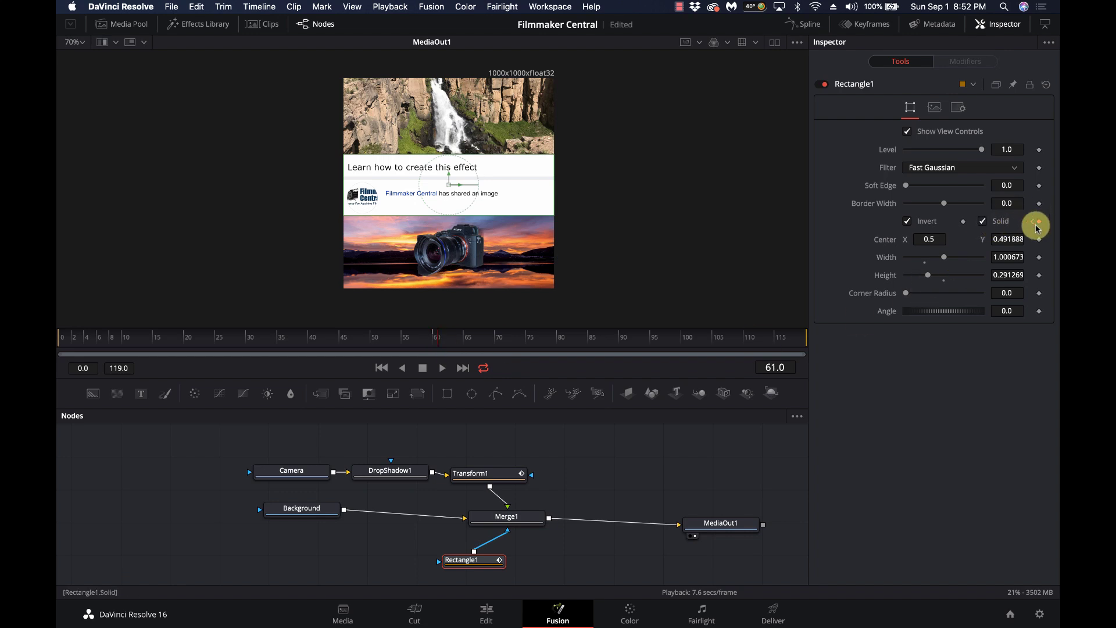
pyautogui.moveTo(453, 337); pyautogui.dragTo(829, 316)
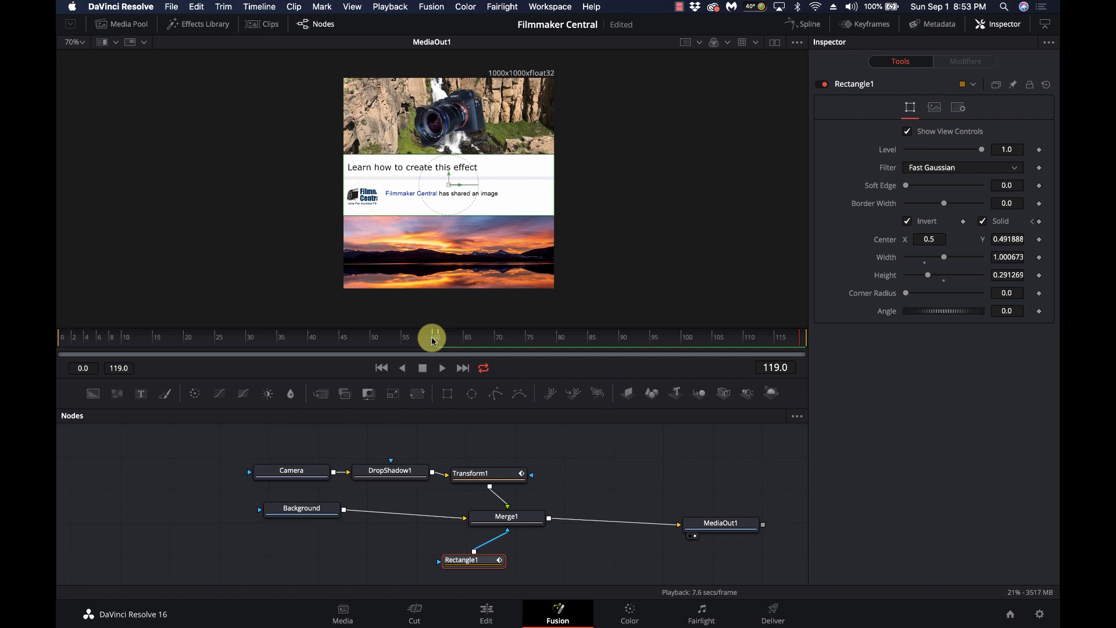
pyautogui.moveTo(433, 342); pyautogui.dragTo(59, 335)
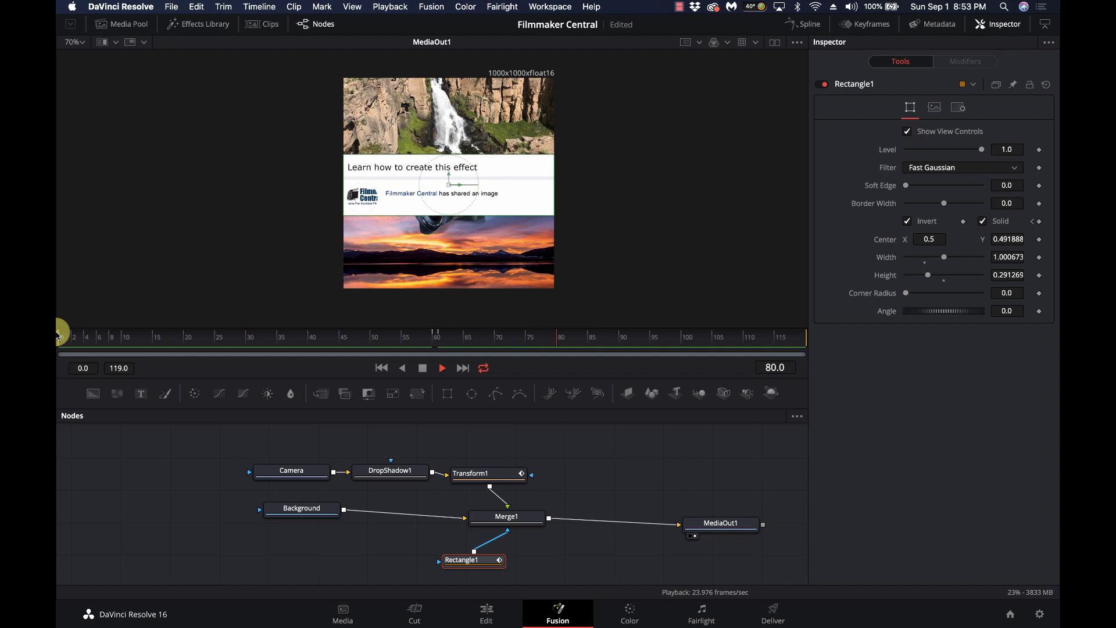
# - Stop playback, switch to the Deliver page and set the render in point at 00:00:07:12
pyautogui.press('space')
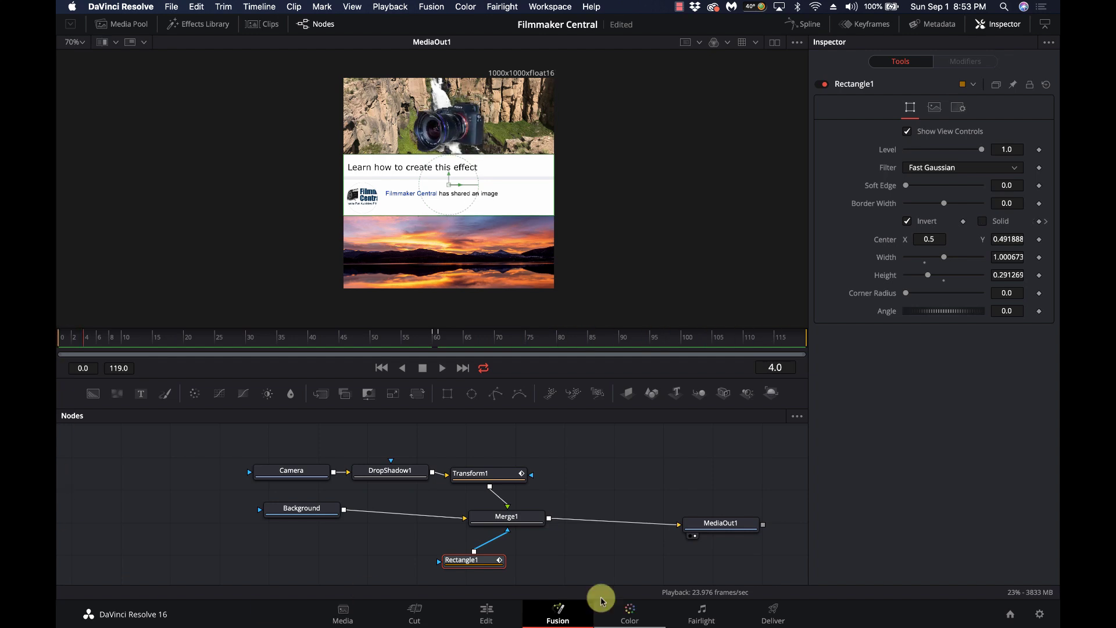
pyautogui.click(485, 607)
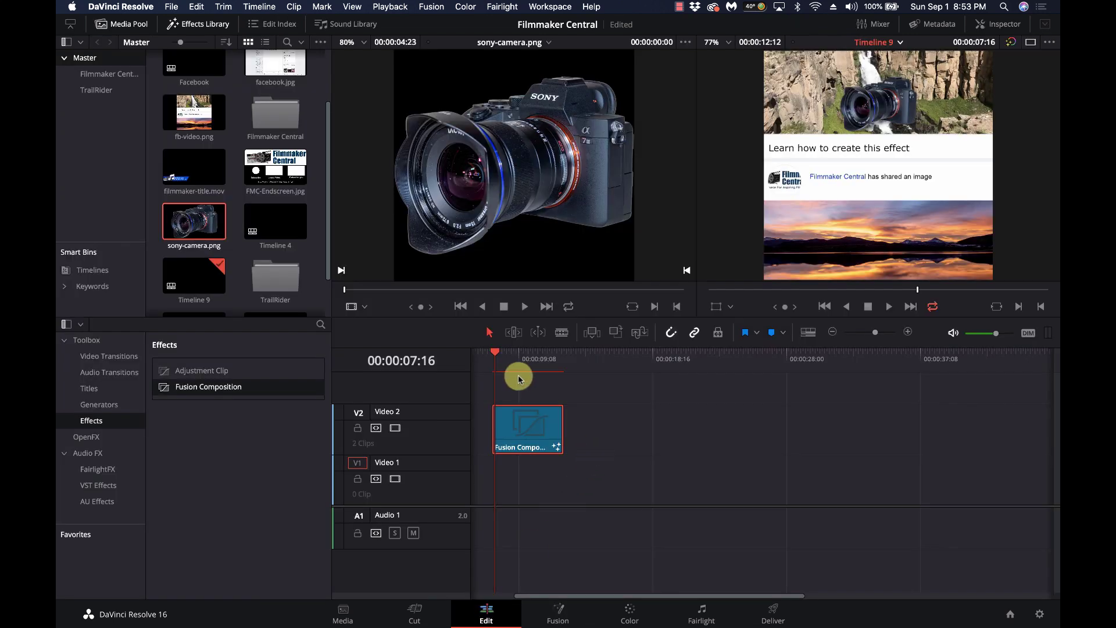
pyautogui.click(772, 602)
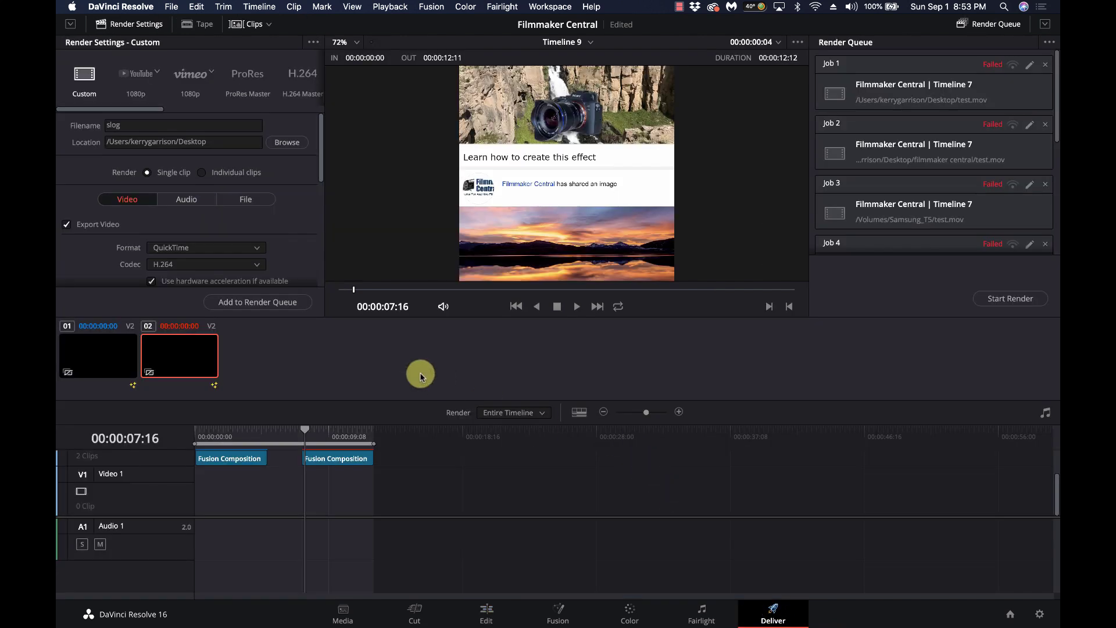
pyautogui.click(301, 438)
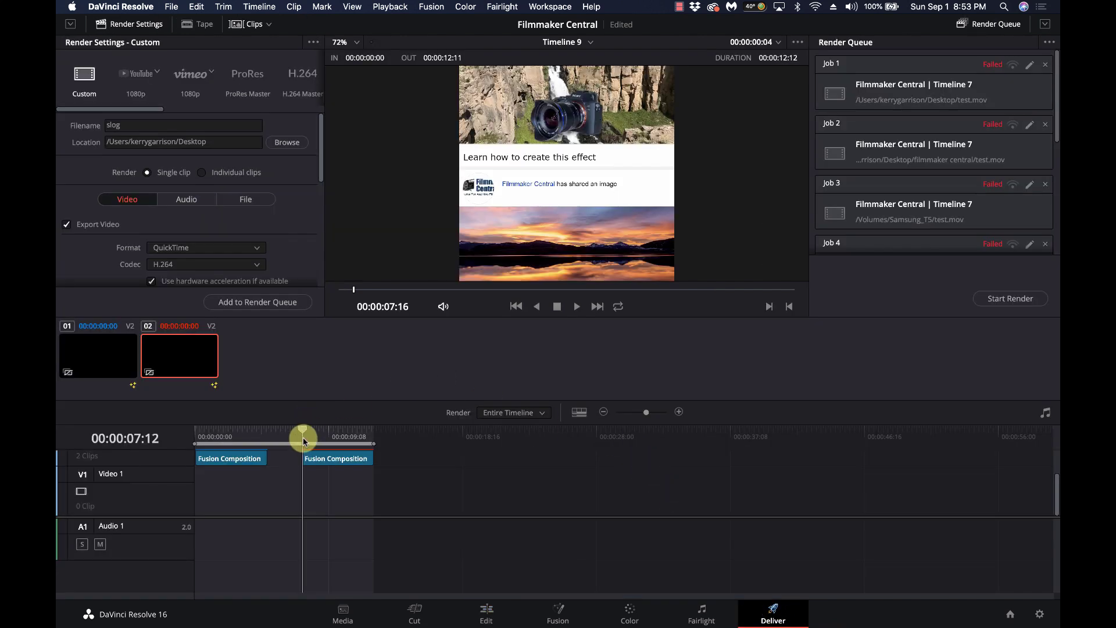
pyautogui.press('i')
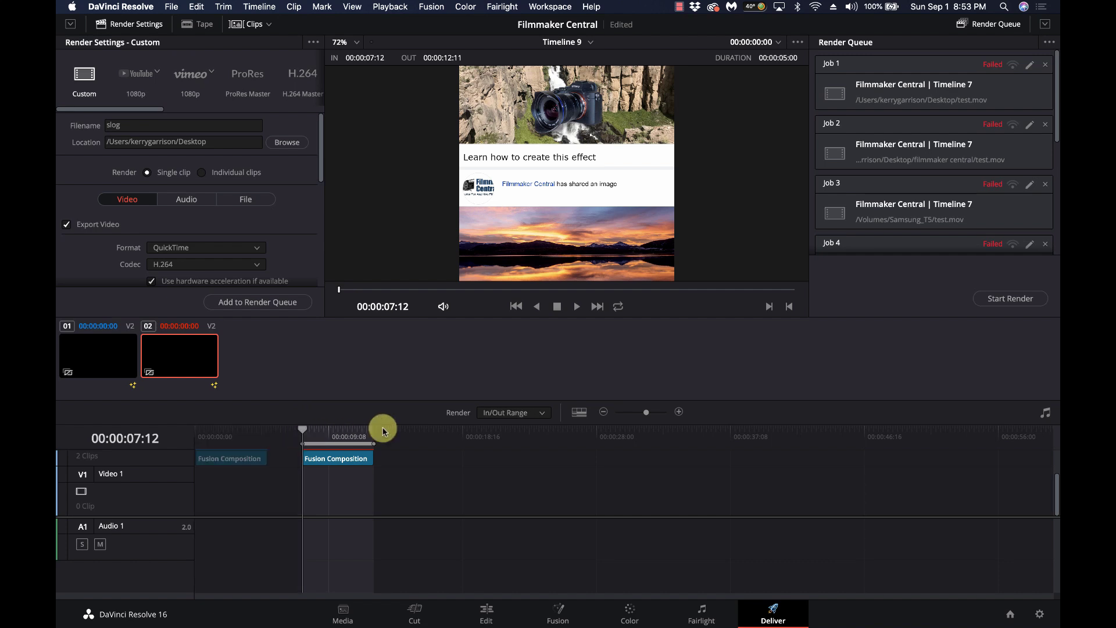
# - Select the output file name and clear the four old jobs from the Render Queue
pyautogui.click(123, 125)
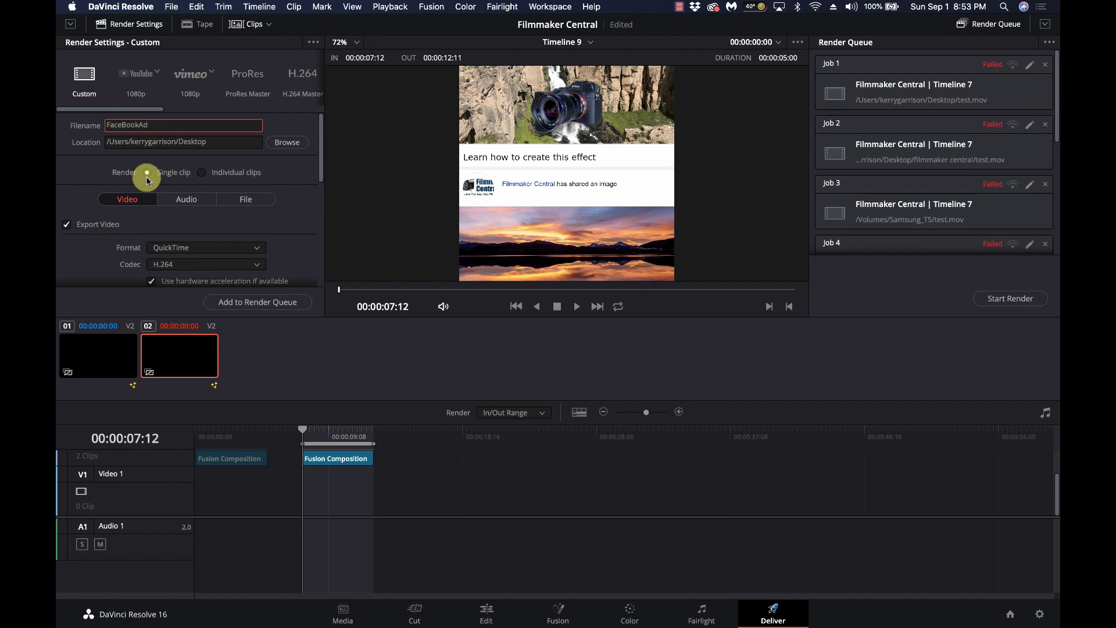
pyautogui.scroll(-4, 220, 217)
pyautogui.scroll(-2, 220, 216)
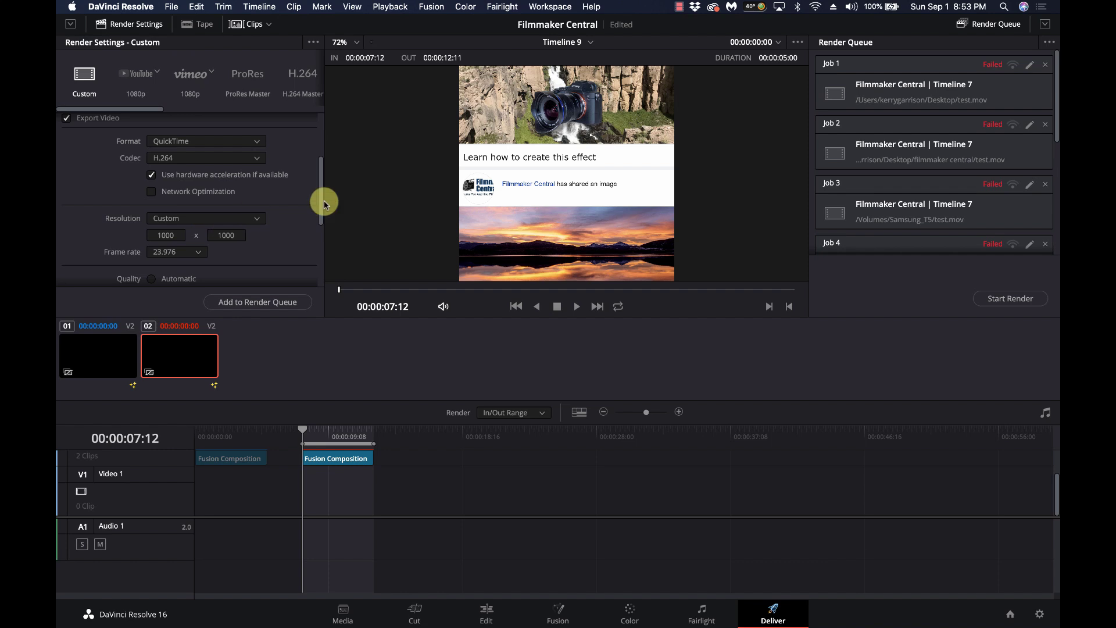
pyautogui.scroll(-5, 275, 221)
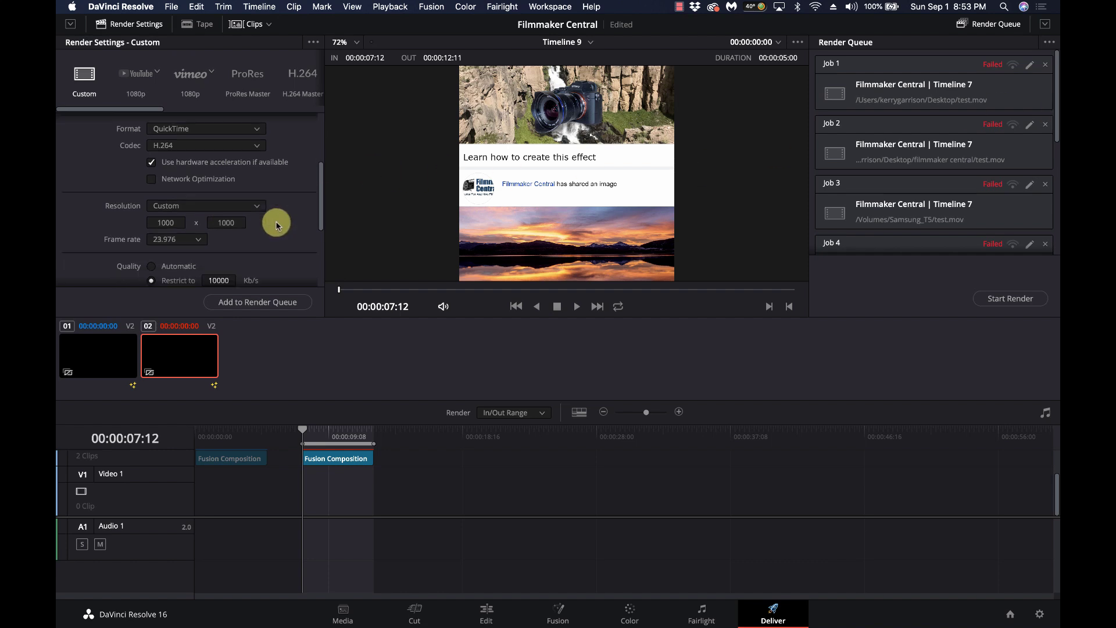
pyautogui.scroll(-3, 276, 225)
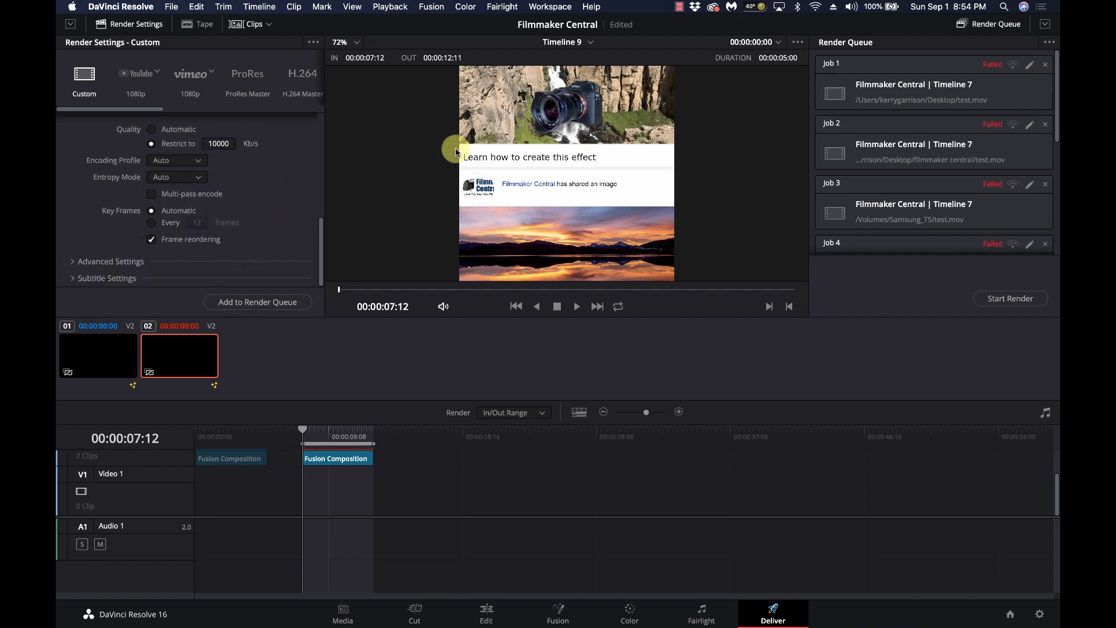
pyautogui.click(1045, 65)
pyautogui.click(1046, 65)
pyautogui.click(1046, 65)
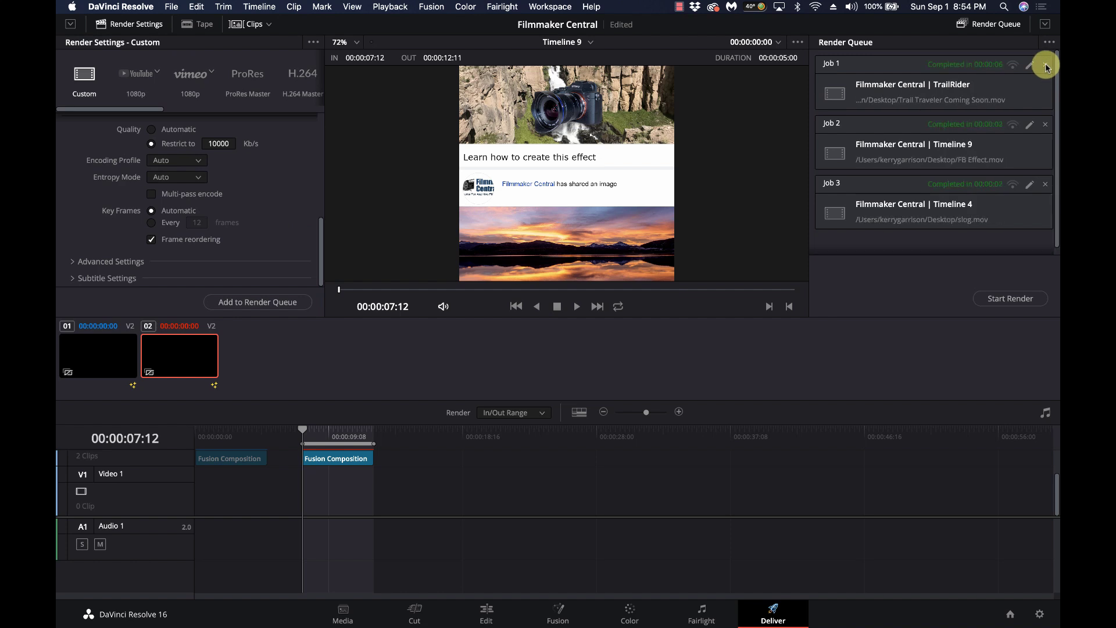
pyautogui.click(1046, 66)
pyautogui.click(1045, 65)
pyautogui.click(1045, 65)
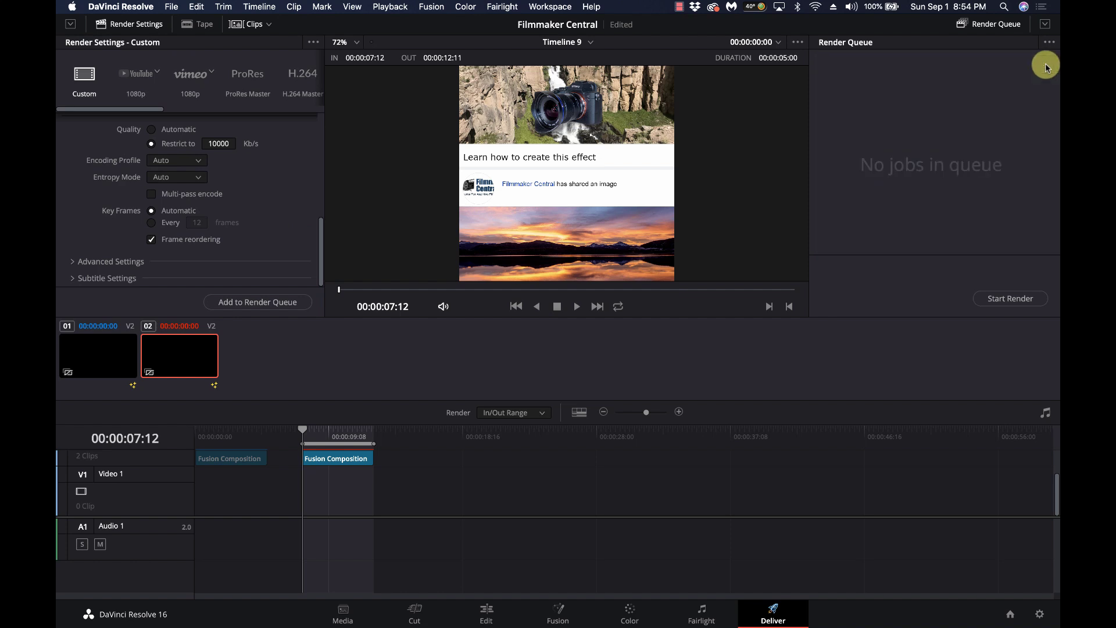
# - Queue Timeline 9 and render it to FaceBookAd.mov
pyautogui.click(233, 300)
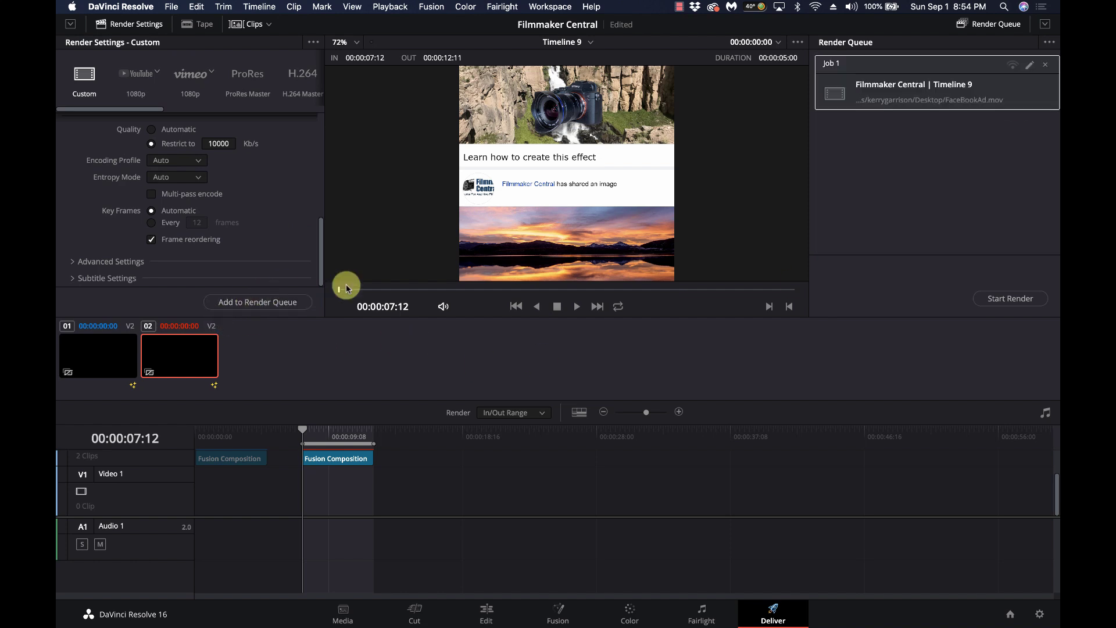
pyautogui.click(1015, 300)
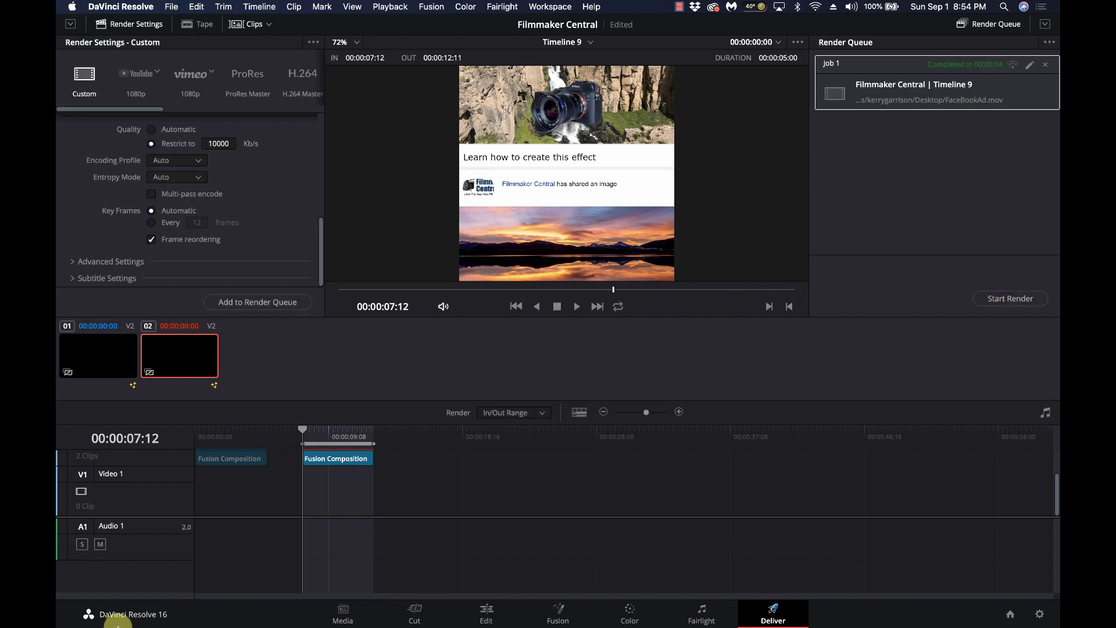
pyautogui.press('super+Tab')
# - Locate FaceBookAd on the Desktop in Finder and open it in QuickTime Player
pyautogui.press('super+Tab')
pyautogui.press('super+Tab')
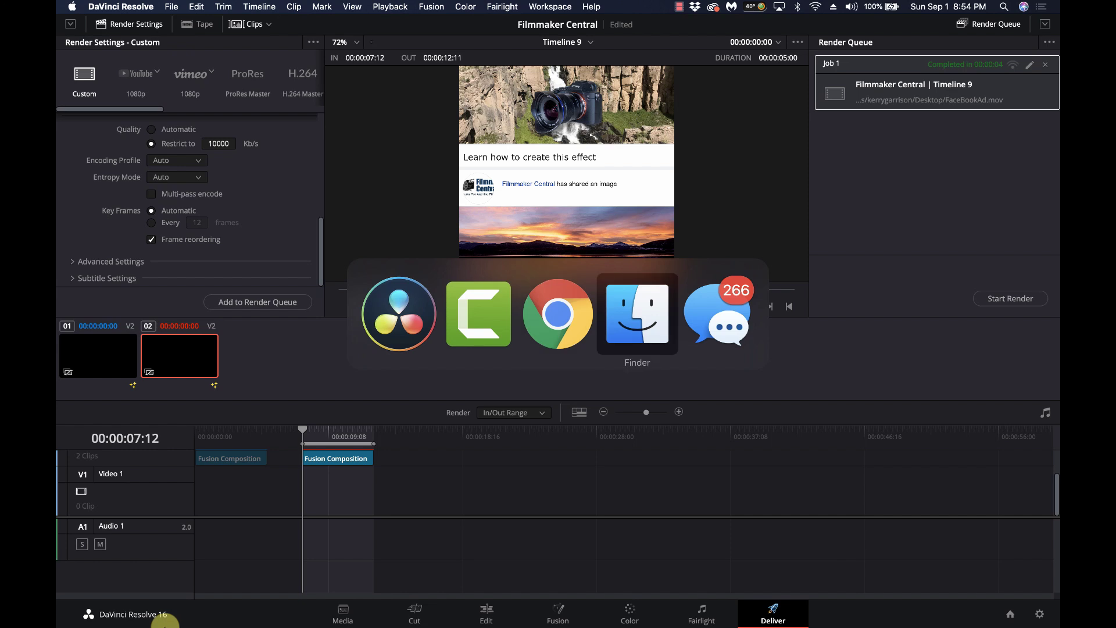
pyautogui.press('super+Tab')
pyautogui.press('super+shift+Tab')
pyautogui.moveTo(140, 624)
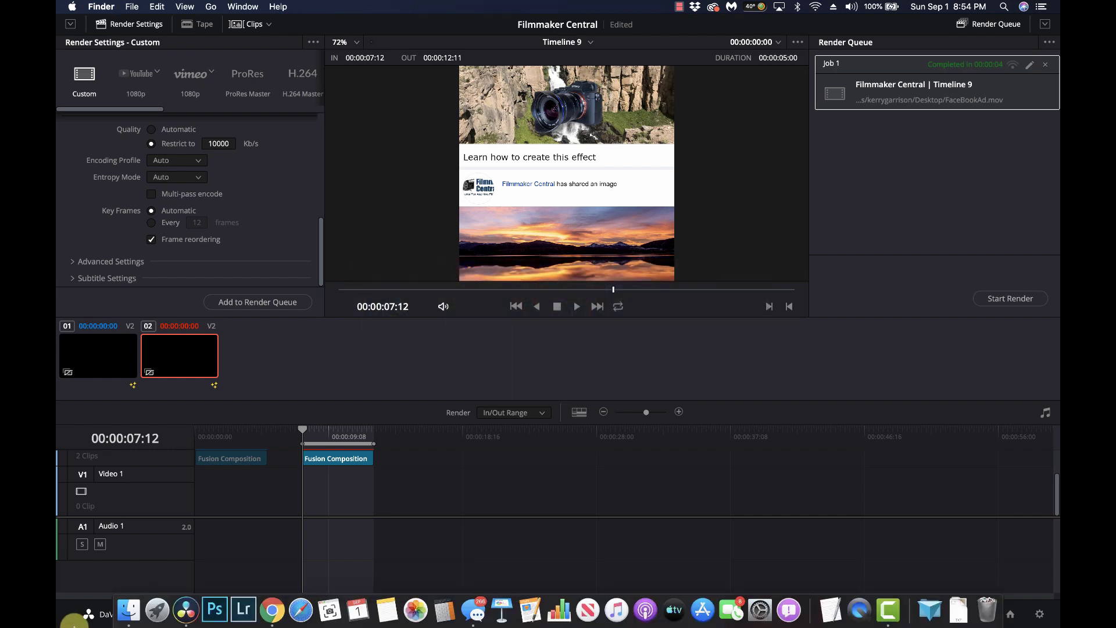
pyautogui.click(124, 617)
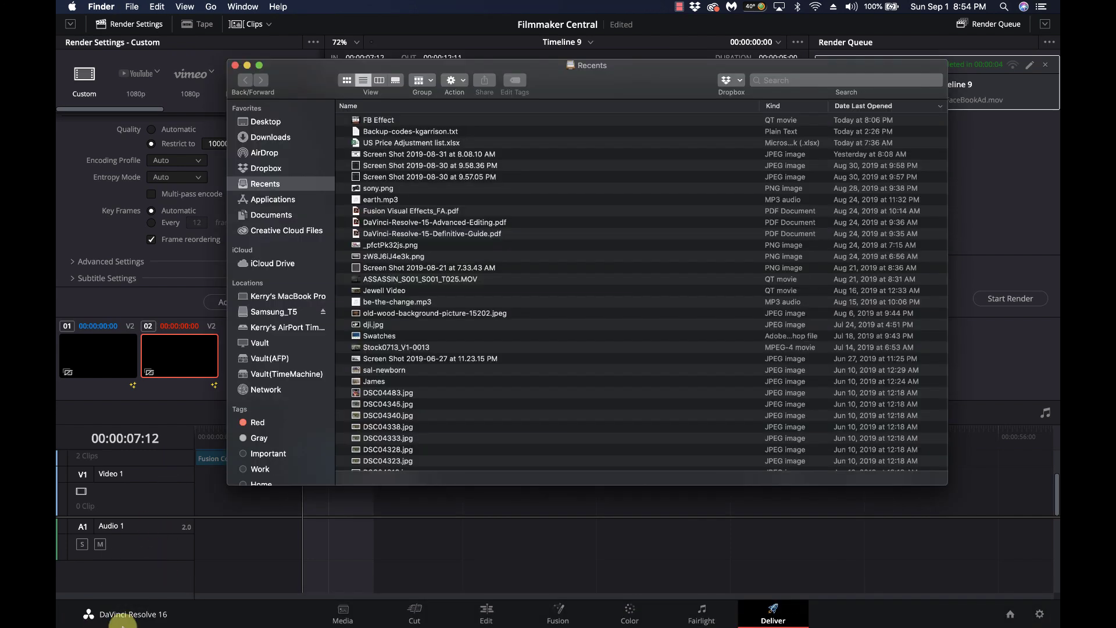
pyautogui.click(265, 122)
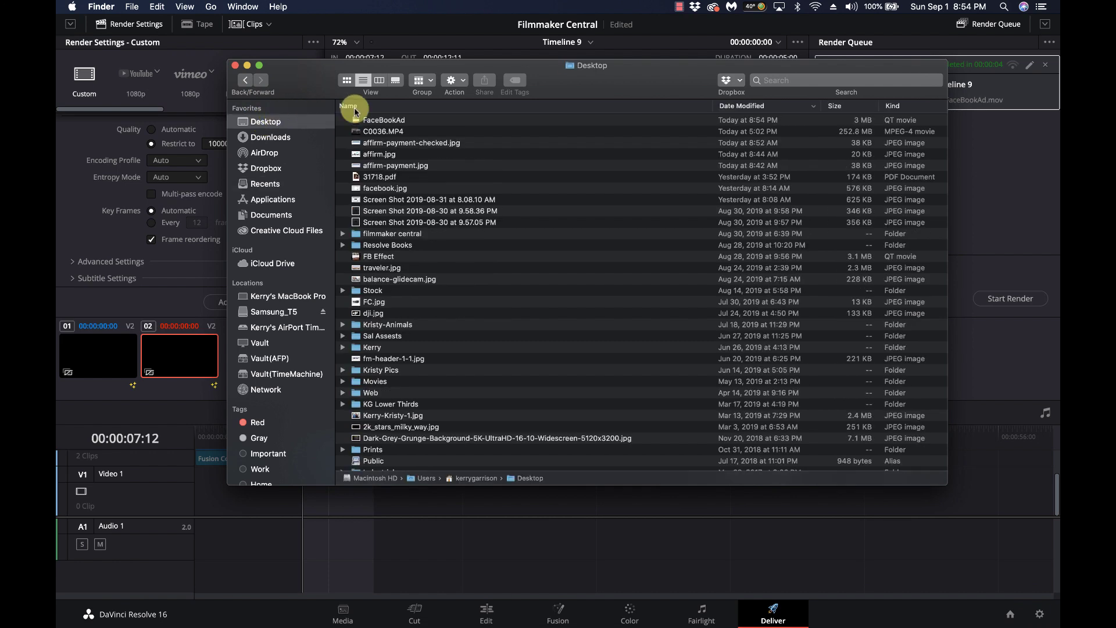
pyautogui.doubleClick(359, 119)
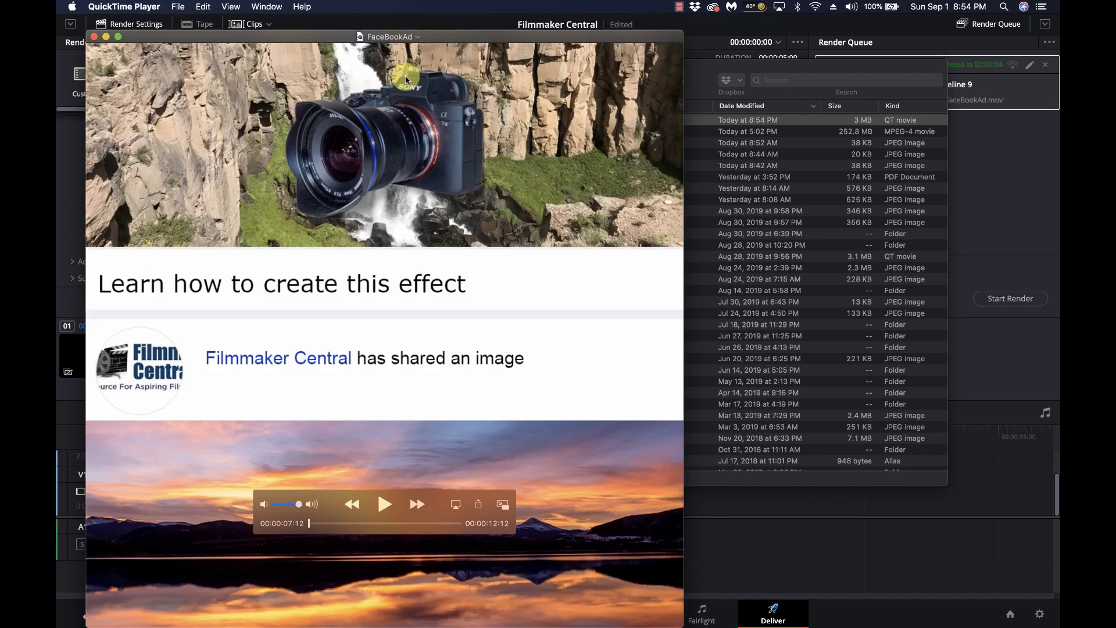
# - Play the rendered FaceBookAd video in QuickTime to check the camera drop, then rewind it to the start
pyautogui.moveTo(459, 33); pyautogui.dragTo(578, 23)
pyautogui.press('space')
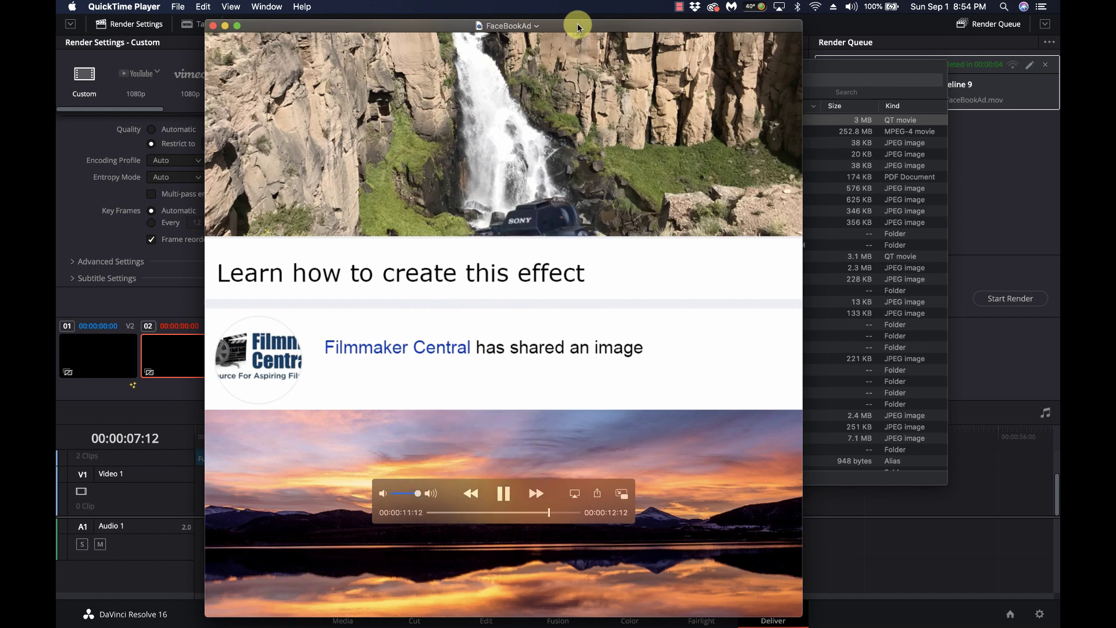
pyautogui.press('space')
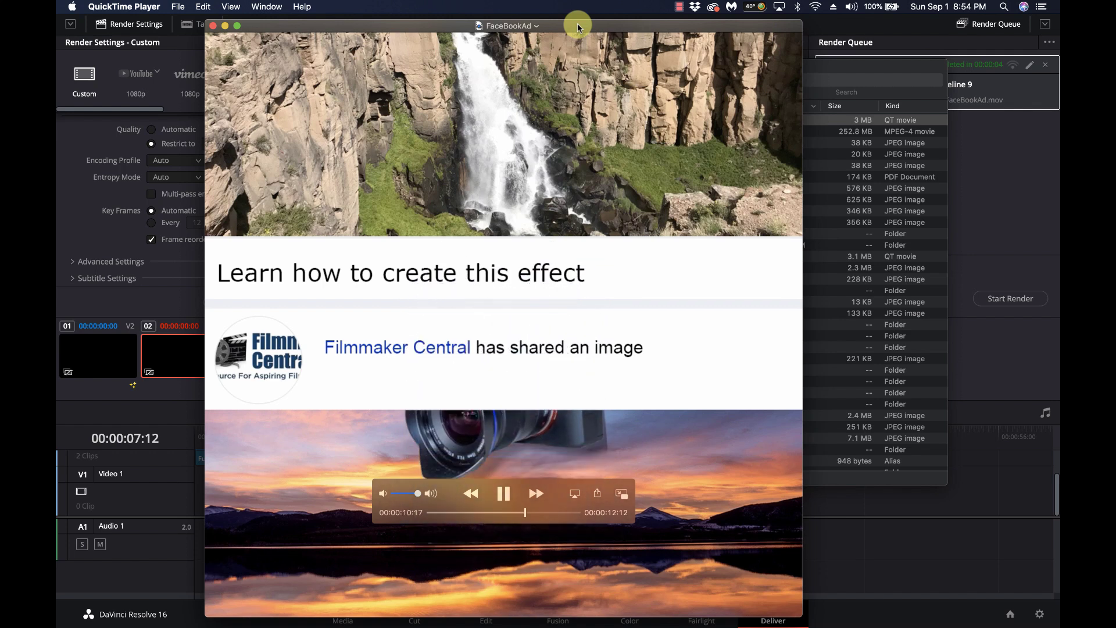
pyautogui.press('space')
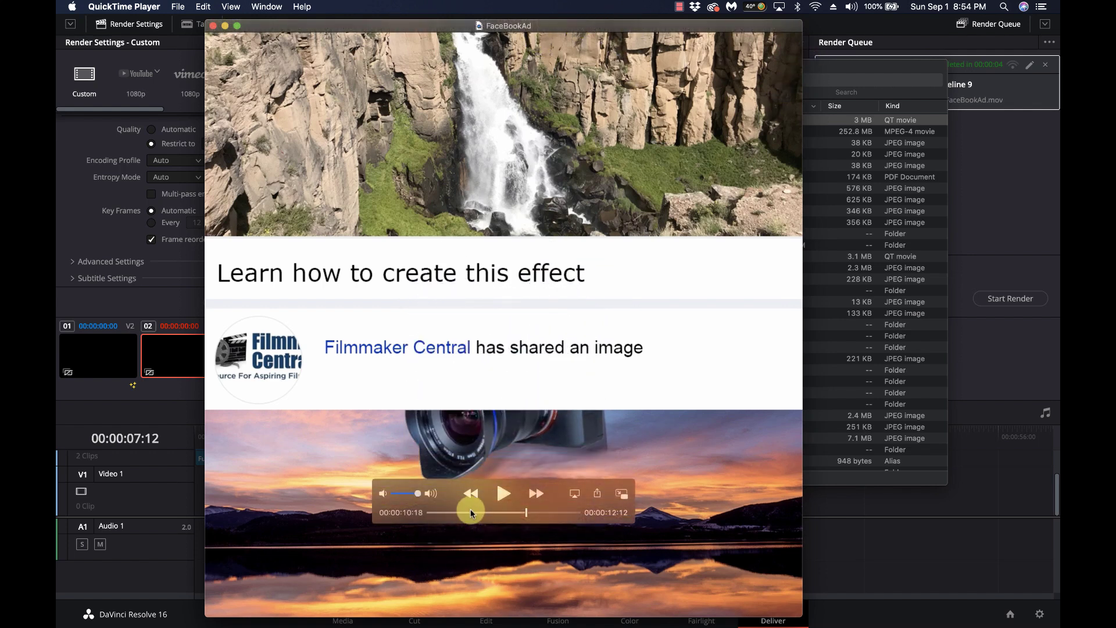
pyautogui.moveTo(471, 512); pyautogui.dragTo(527, 491)
# - Back in Resolve, select the Transform1 node on the Fusion page and open a widened Spline editor
pyautogui.click(172, 495)
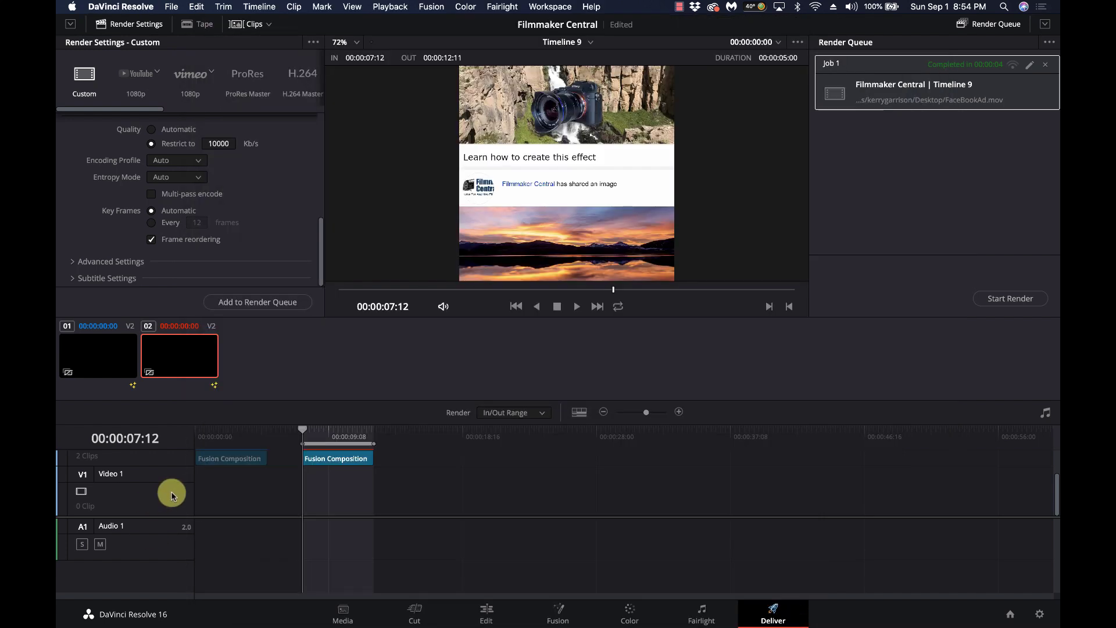
pyautogui.click(563, 610)
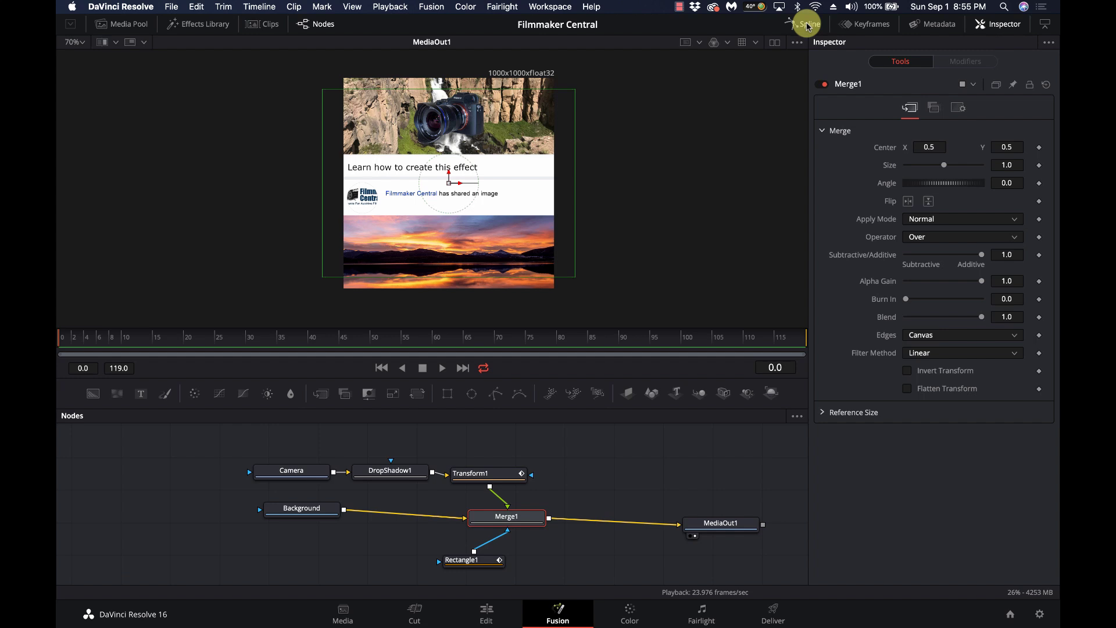
pyautogui.click(492, 476)
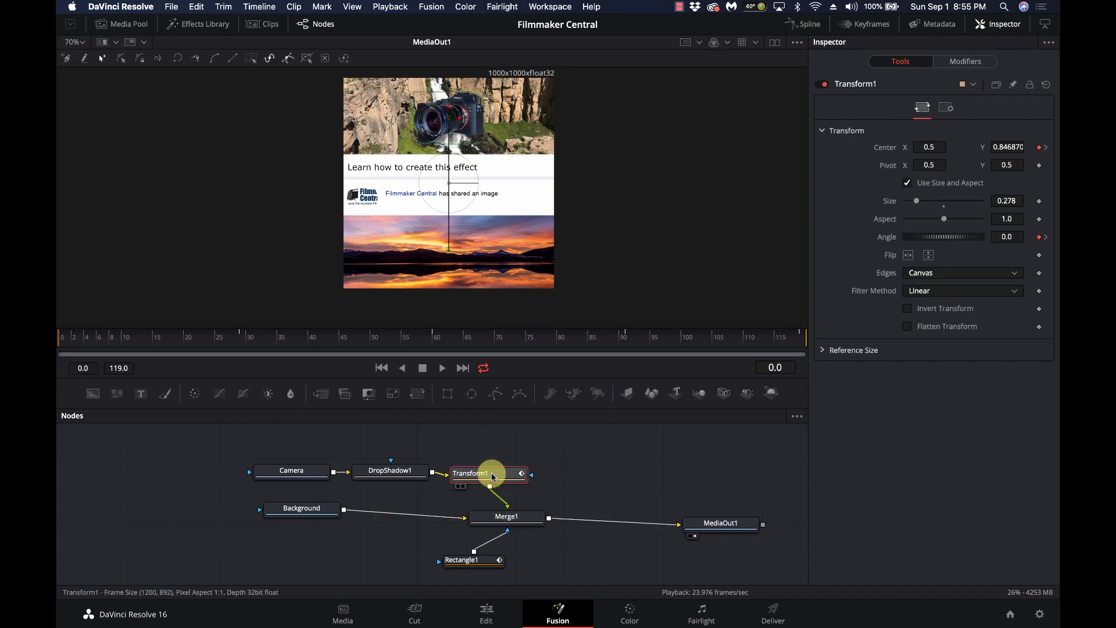
pyautogui.click(810, 26)
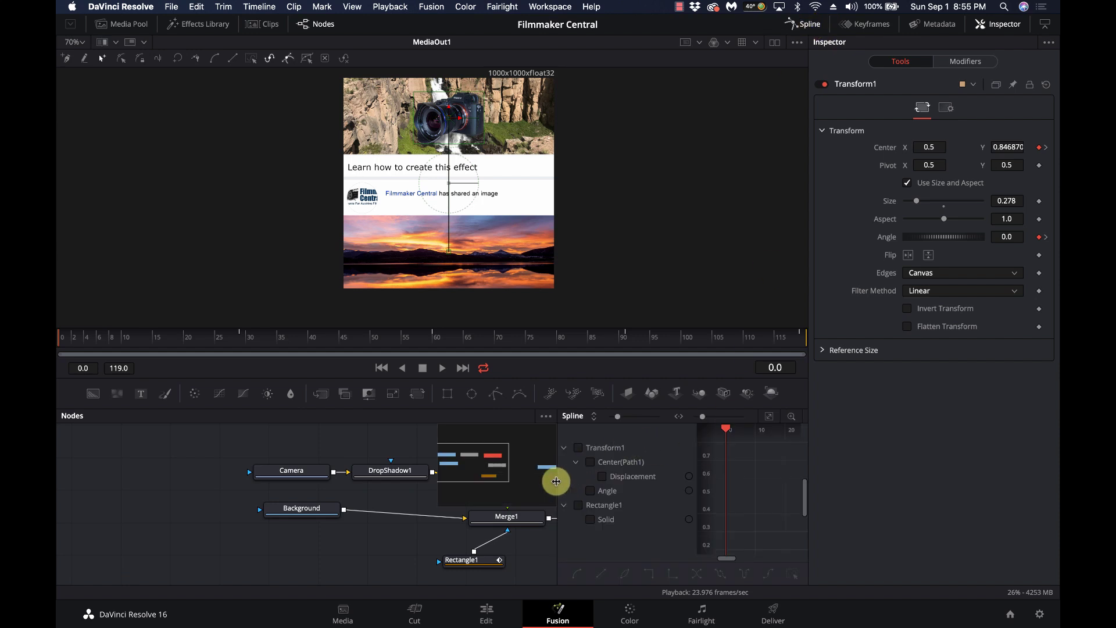
pyautogui.moveTo(556, 482); pyautogui.dragTo(265, 483)
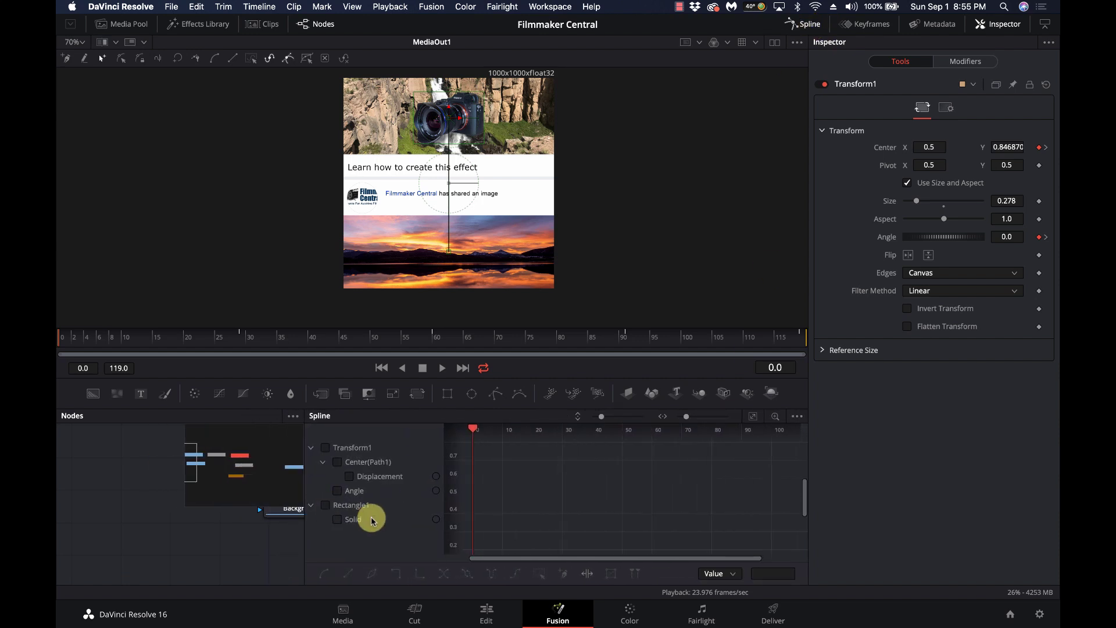
# - Show Transform1's curves, then select all Displacement and Angle keyframes and smooth them
pyautogui.click(327, 452)
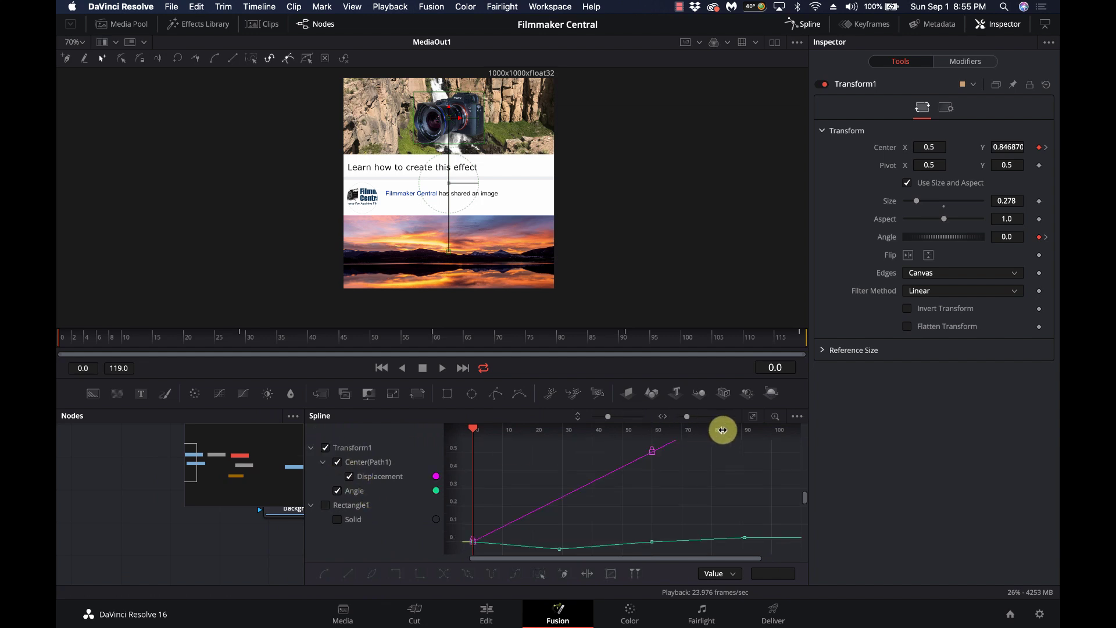
pyautogui.moveTo(686, 420); pyautogui.dragTo(683, 420)
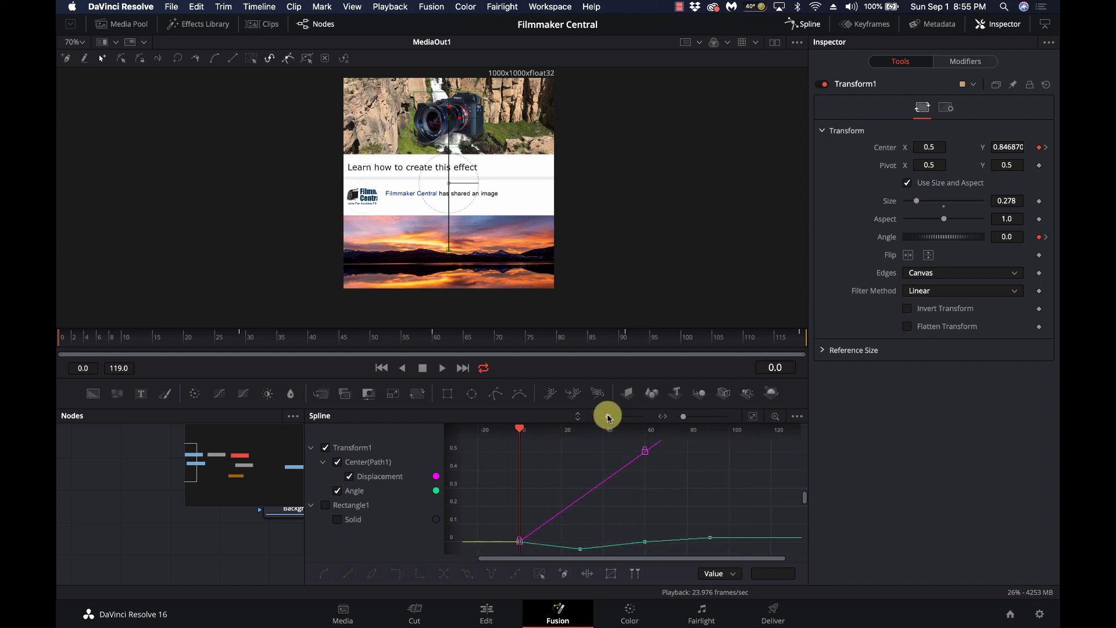
pyautogui.moveTo(606, 416); pyautogui.dragTo(594, 416)
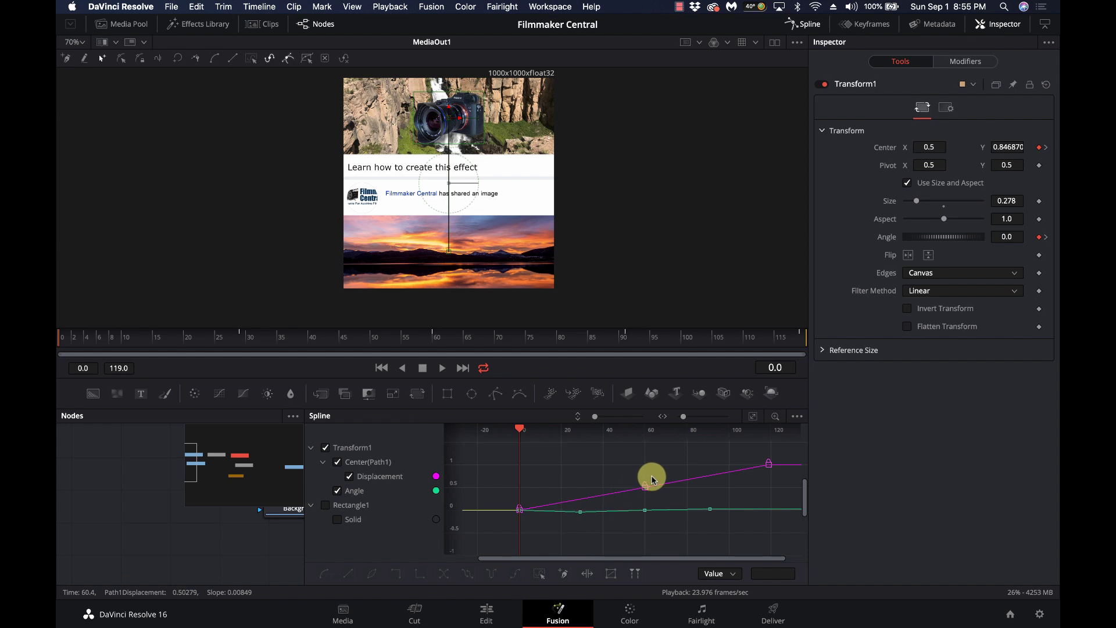
pyautogui.hscroll(5, 571, 468)
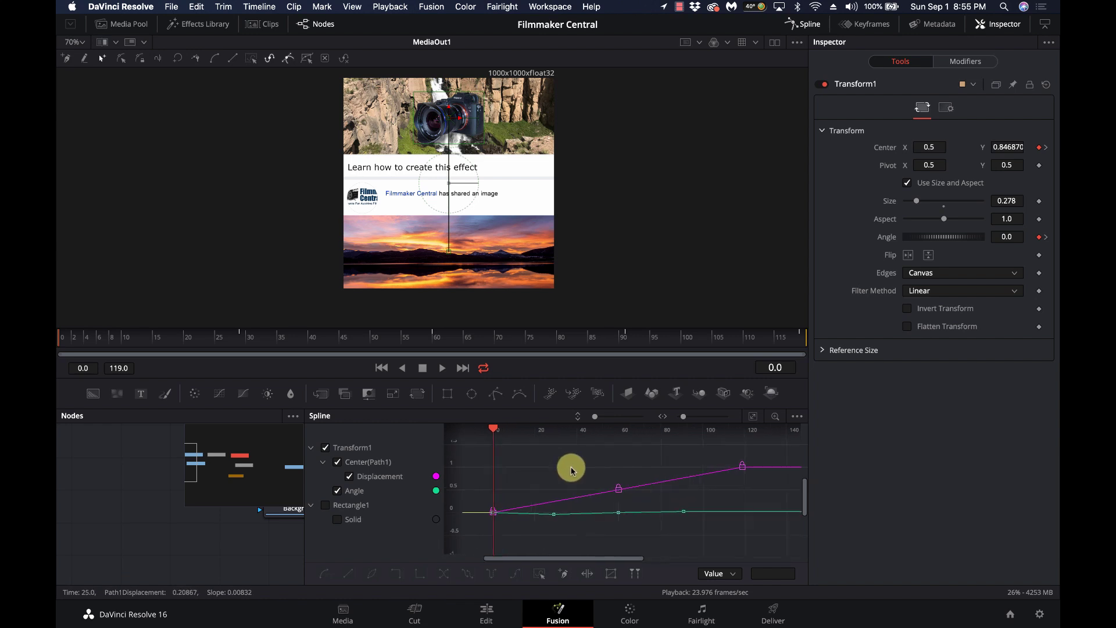
pyautogui.hscroll(-8, 571, 468)
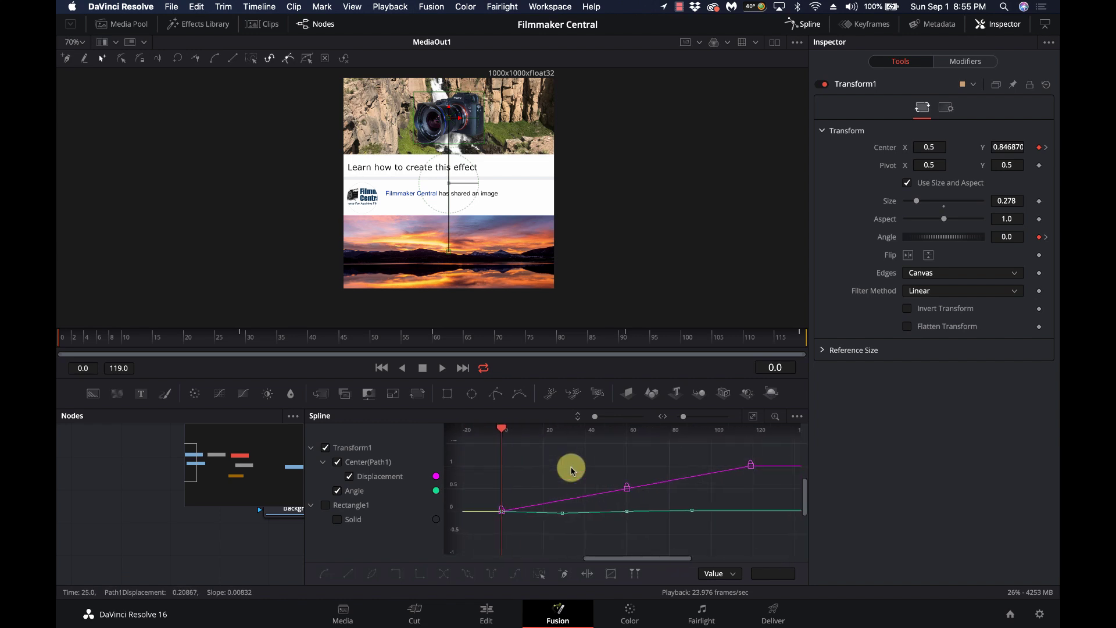
pyautogui.moveTo(497, 455); pyautogui.dragTo(775, 538)
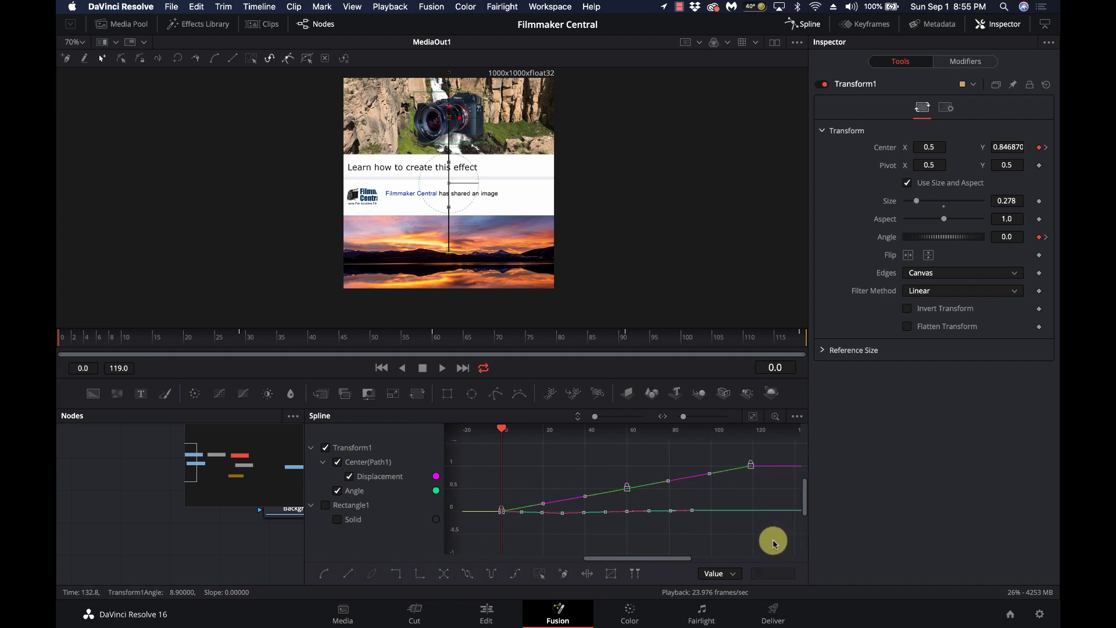
pyautogui.click(324, 575)
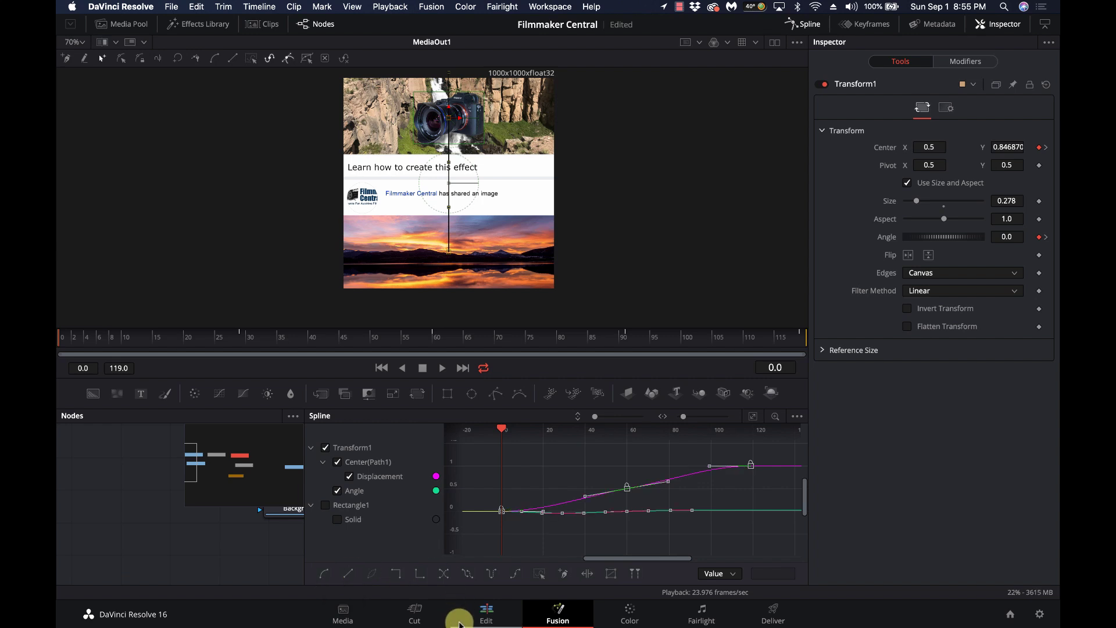
# - On the Edit page, play Timeline 9 from 00:00:07:12 through the second composition's camera drop
pyautogui.click(485, 615)
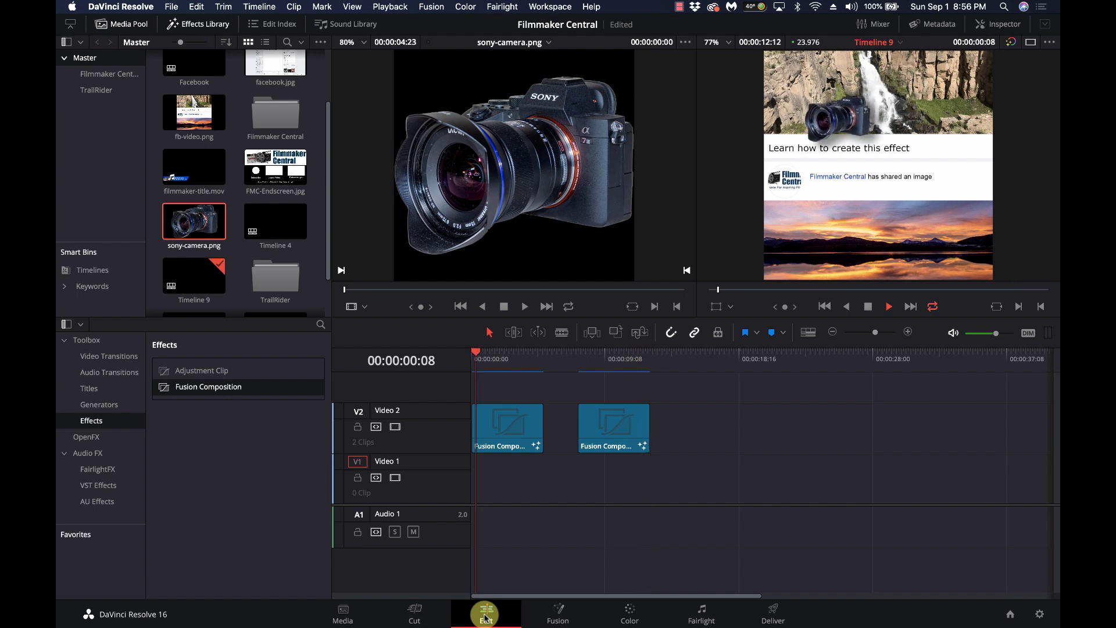
pyautogui.press('space')
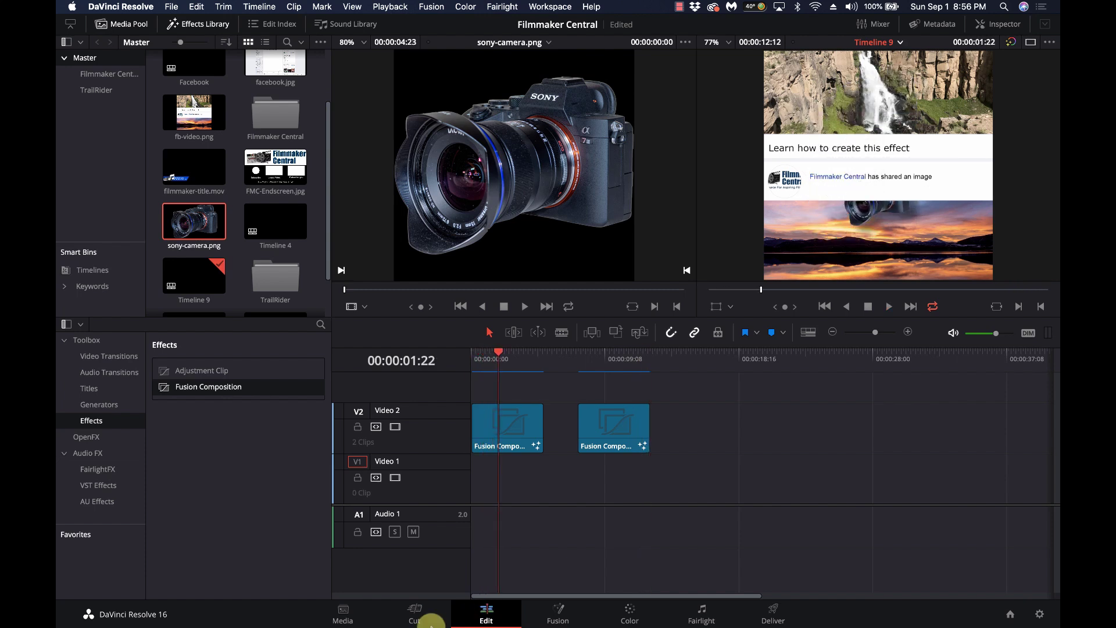
pyautogui.click(584, 363)
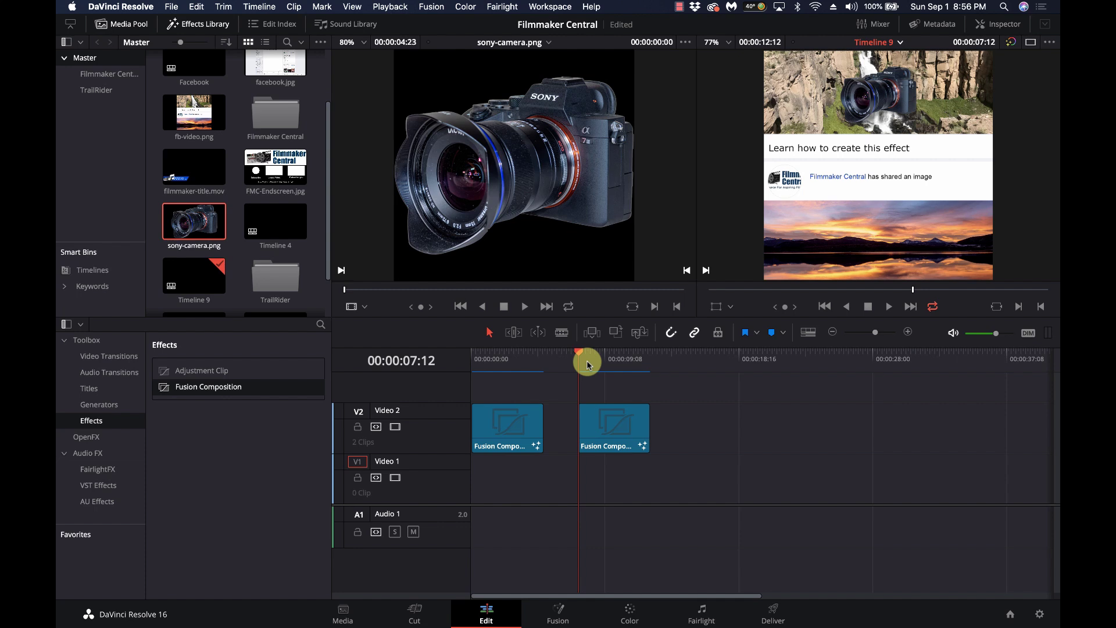
pyautogui.press('space')
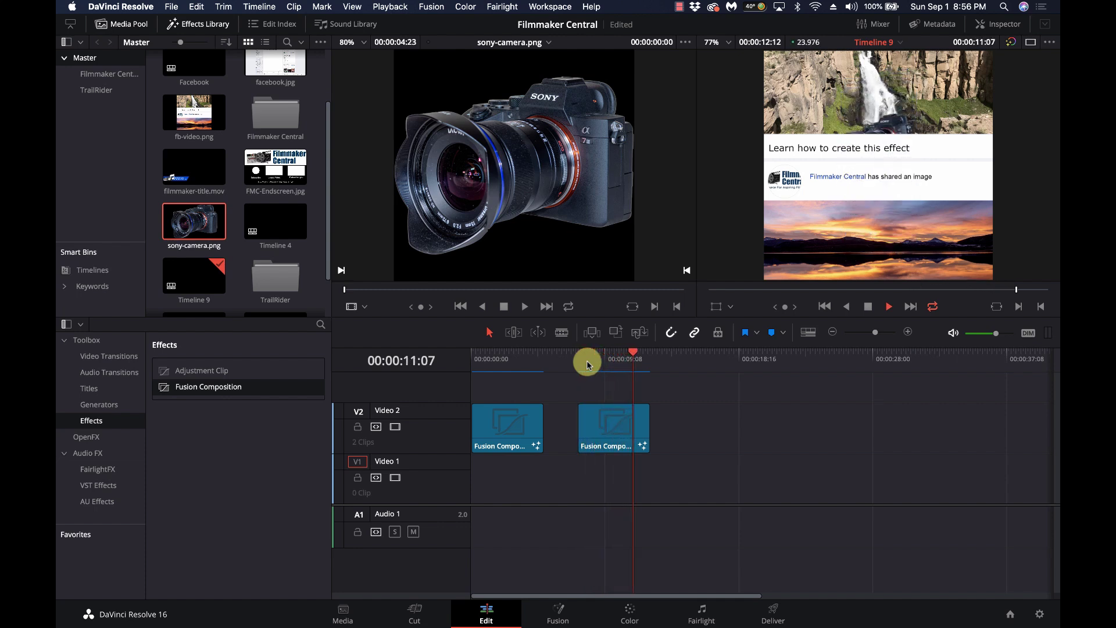
pyautogui.press('space')
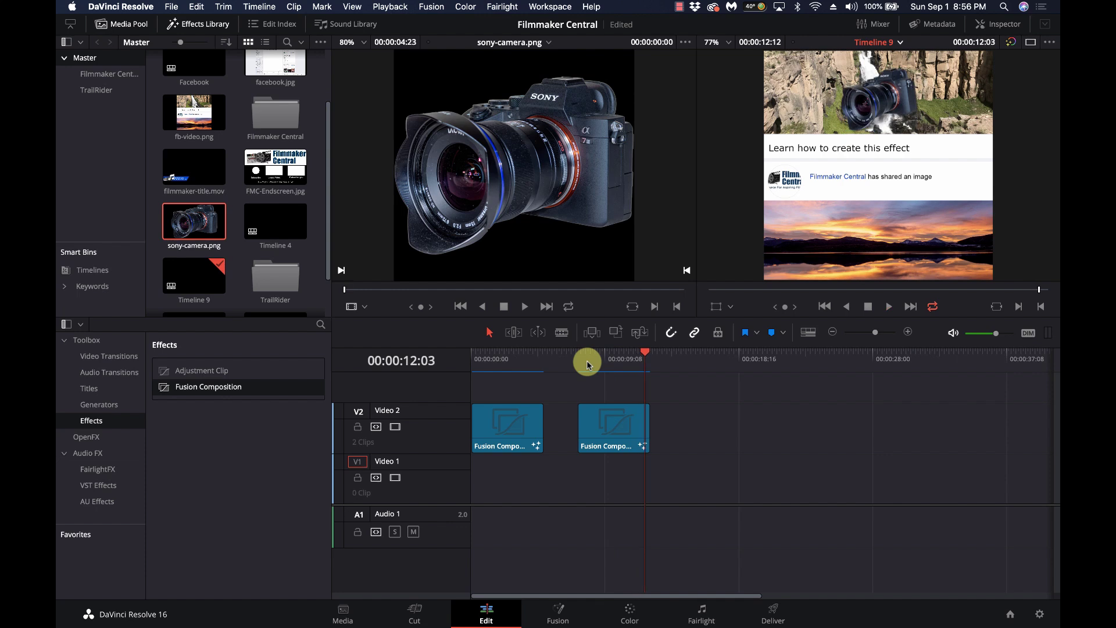